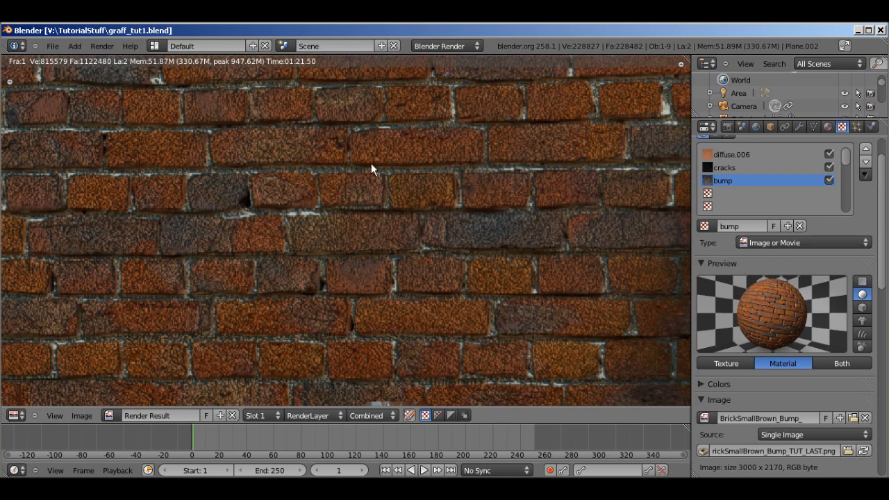
Set the Normal influence of the brick wall's bump texture to 0.45.
left_click(763, 187)
scroll(862, 410, "down", 18)
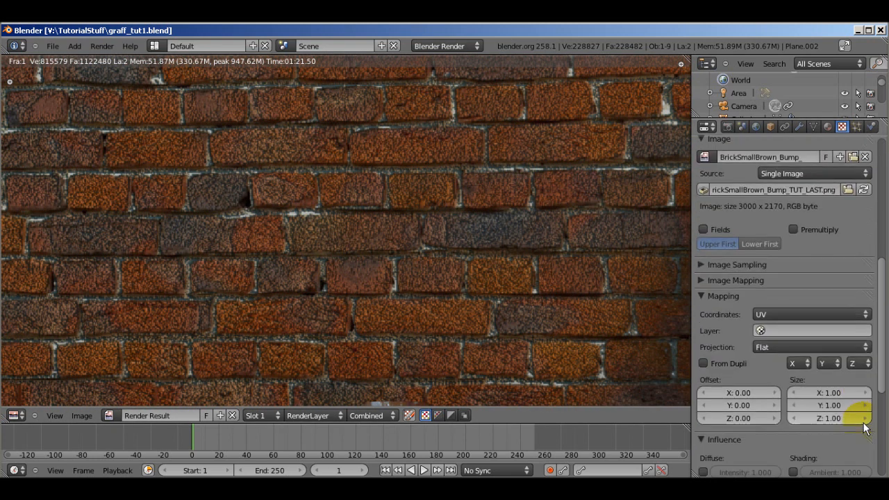
left_click(829, 338)
left_click(831, 341)
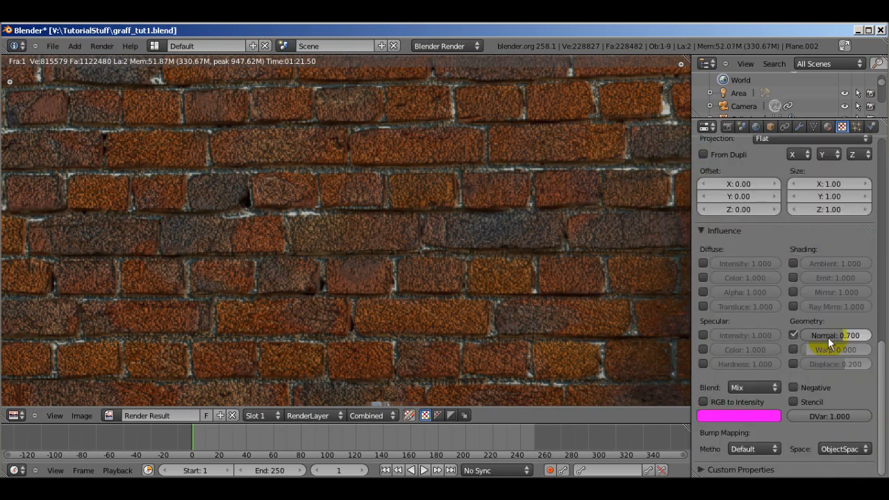
type("0.45")
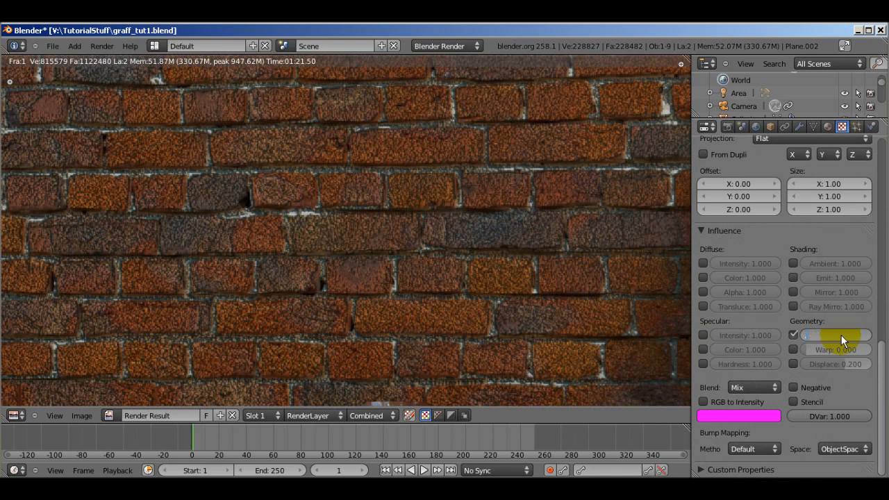
key("Return")
Save over graff_tut1.blend and close the render result to return to the 3D view.
scroll(542, 263, "down", 8)
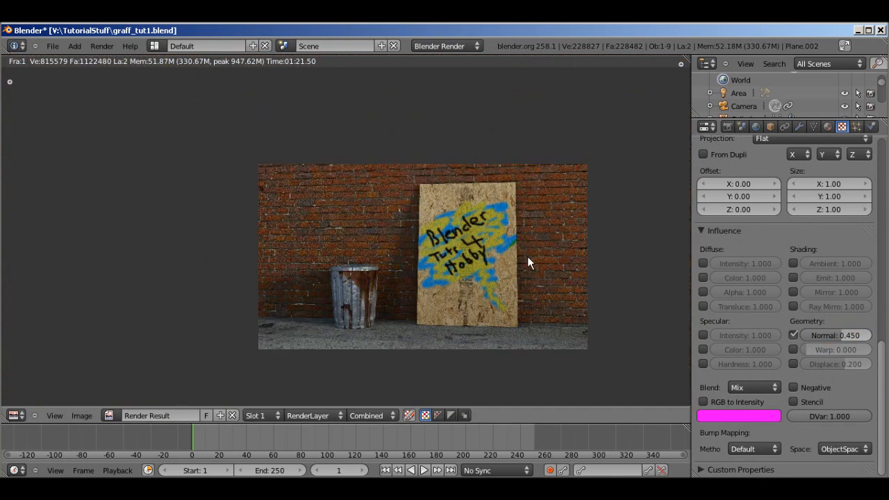
scroll(527, 256, "up", 2)
key("ctrl+s")
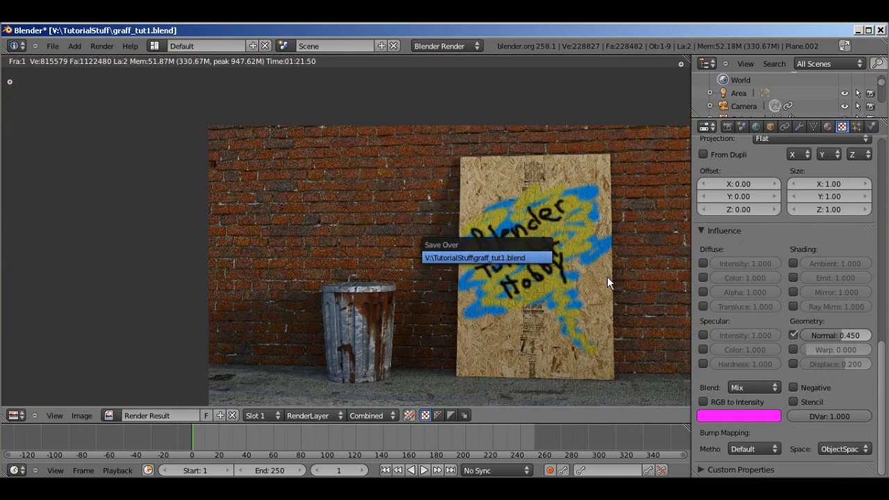
key("Return")
middle_click_drag(586, 288, 505, 256)
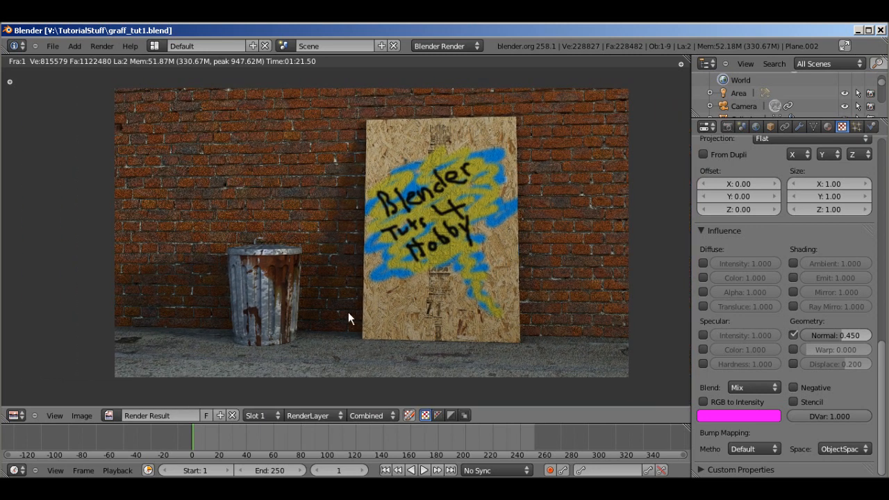
key("Escape")
Show only the first layer so the lamps and camera are hidden, and switch the viewport to solid shading.
left_click(433, 336)
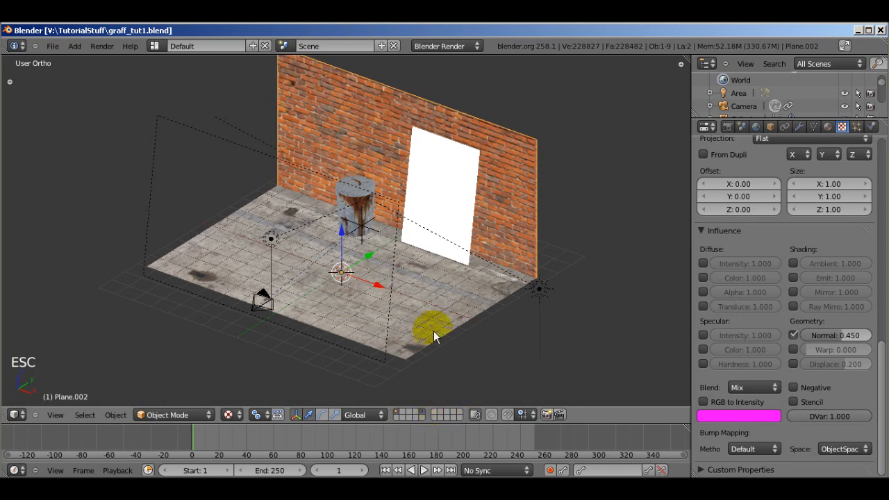
left_click(403, 415)
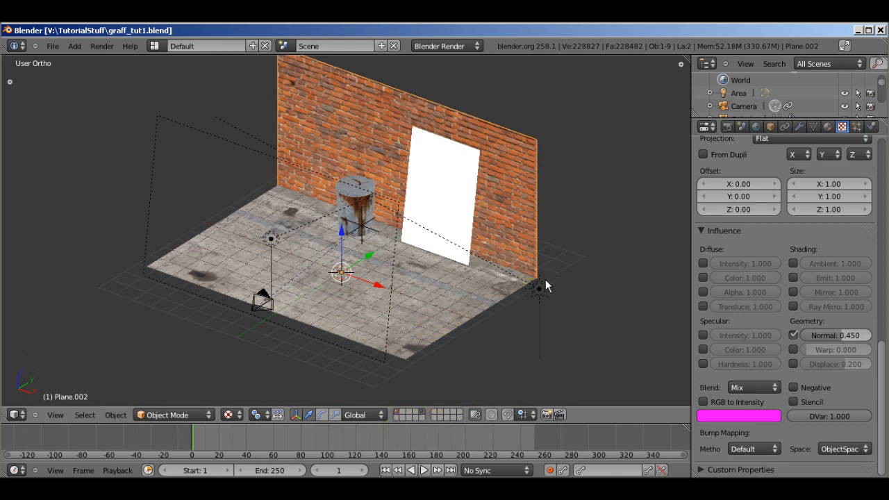
left_click(398, 415)
left_click(398, 415)
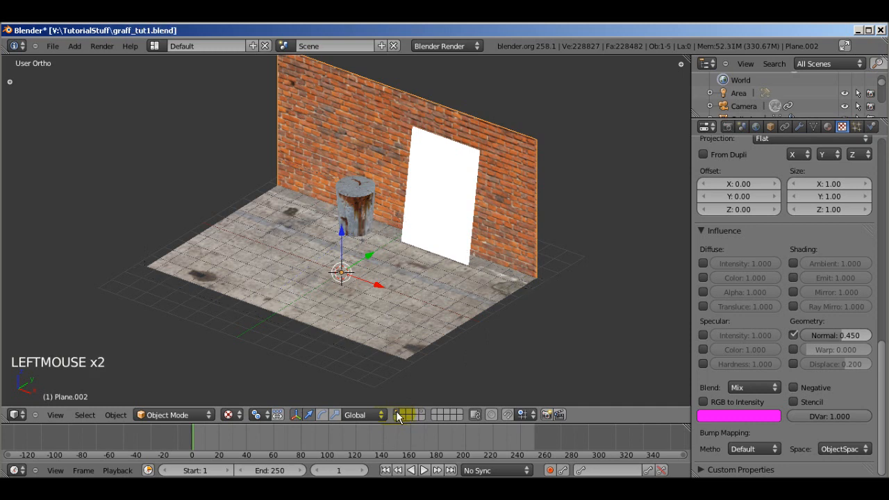
middle_click_drag(344, 253, 379, 239)
key("z")
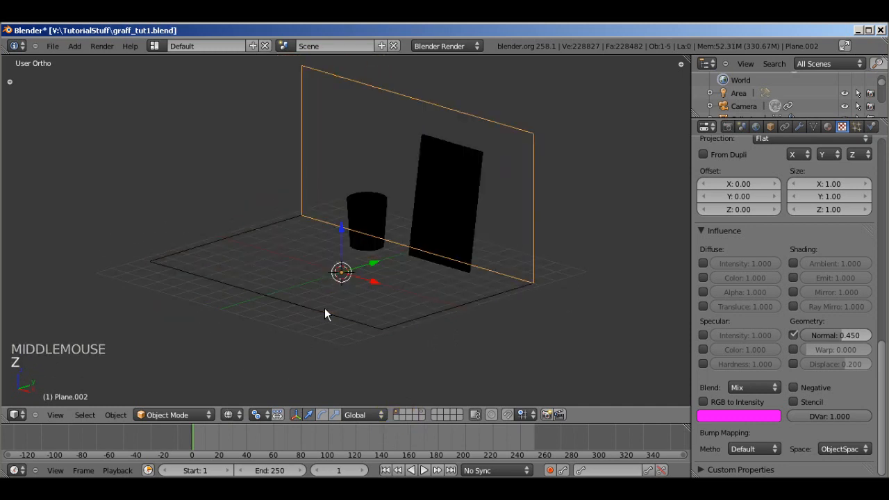
key("z")
mouse_move(424, 206)
middle_mouse_down()
mouse_move(410, 242)
mouse_move(418, 211)
middle_mouse_up()
Add a plane mesh and move it up and along Y so it hovers above trash-can height near the wall.
key("shift+a")
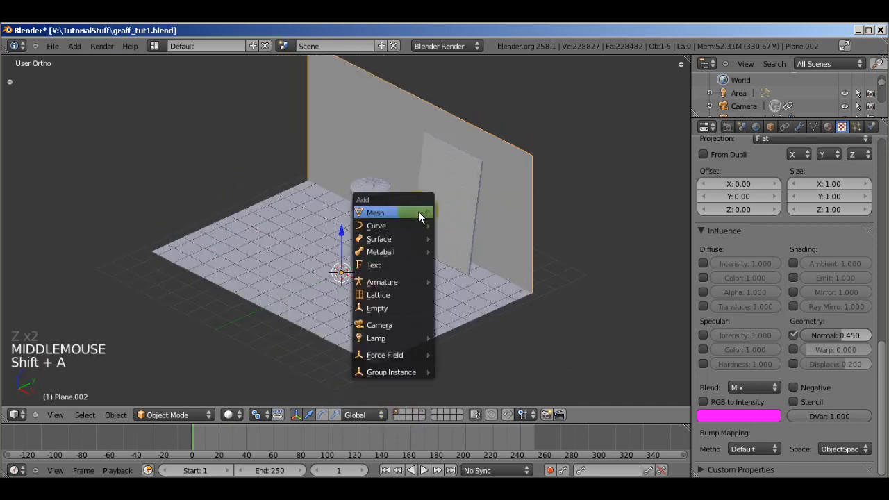
mouse_move(419, 211)
left_click(448, 211)
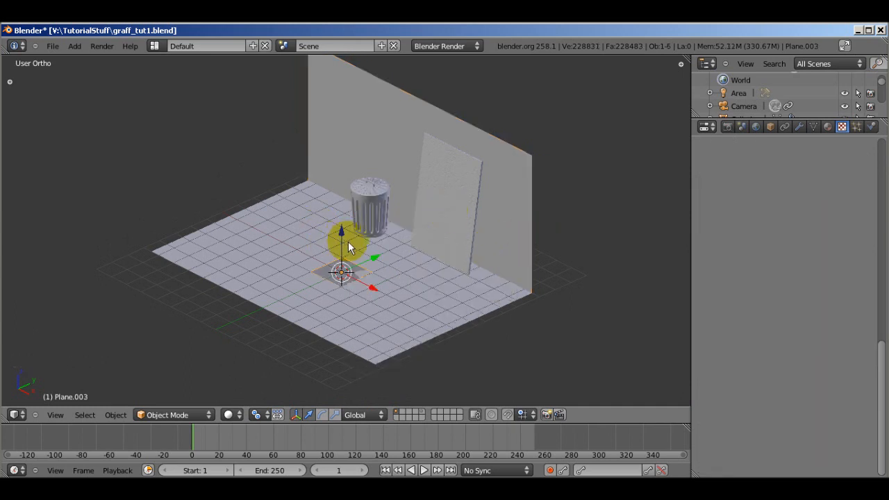
left_click_drag(342, 233, 342, 177)
middle_click_drag(392, 207, 434, 247)
key("KP_3")
scroll(434, 247, "up", 4)
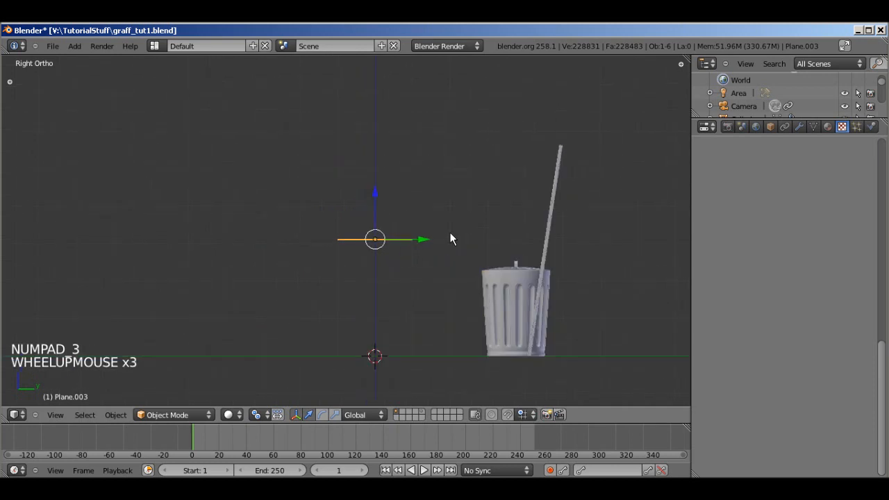
left_click_drag(432, 246, 586, 244)
Scale the new plane along Y to roughly half its depth.
middle_click_drag(586, 243, 616, 316)
scroll(522, 244, "down", 3)
middle_click_drag(522, 244, 493, 250, "shift")
middle_click_drag(493, 250, 490, 300)
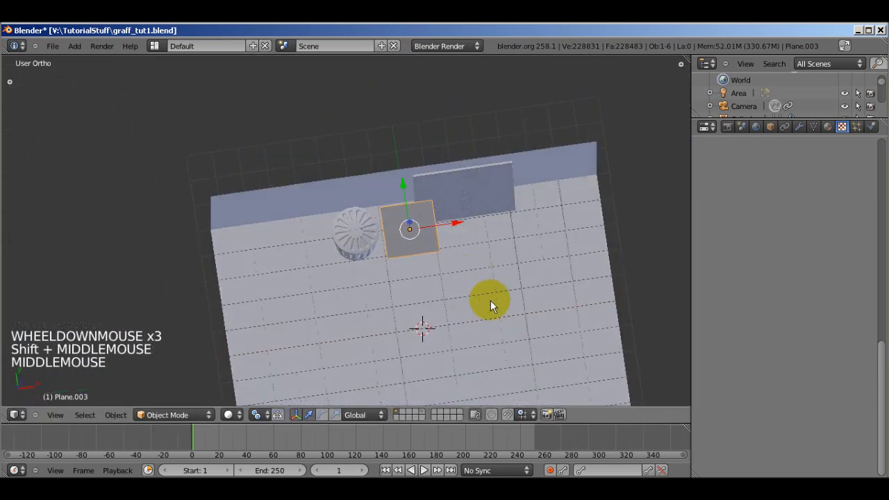
scroll(503, 329, "up", 2)
key("s")
key("y")
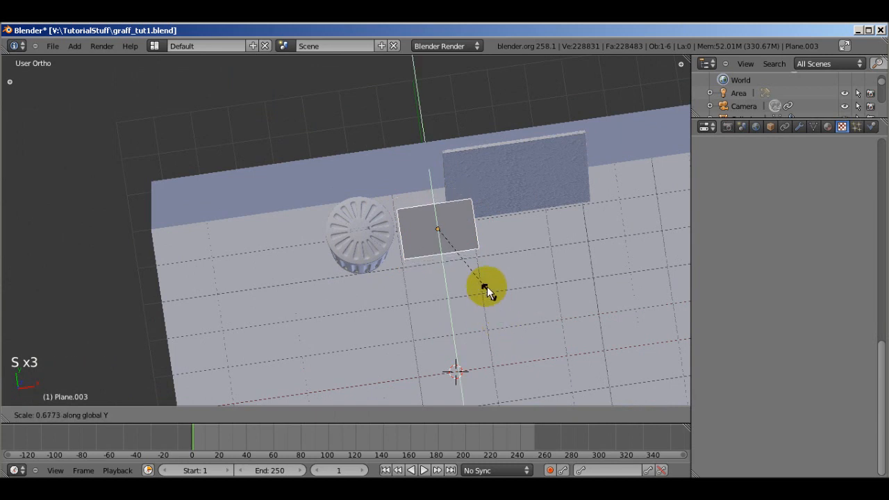
left_click(478, 258)
scroll(464, 258, "down", 1)
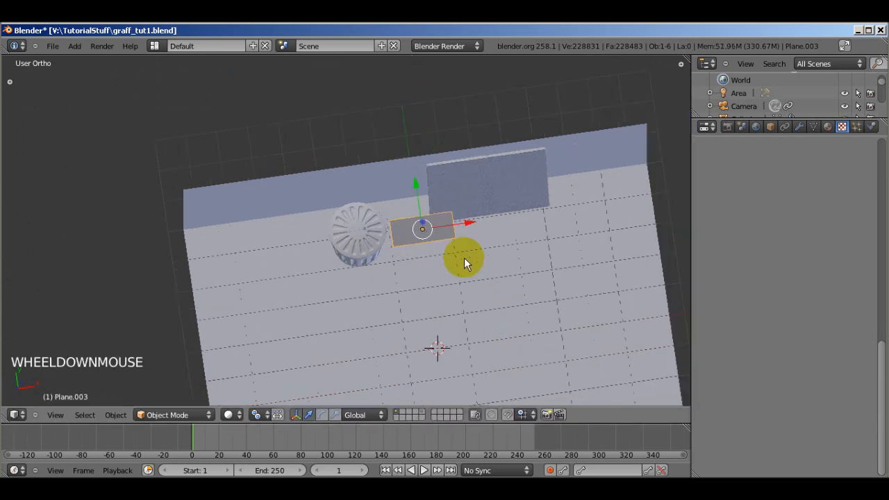
Stretch the plane along X into a long strip spanning about the full width of the wall.
key("s")
key("x")
left_click(677, 232)
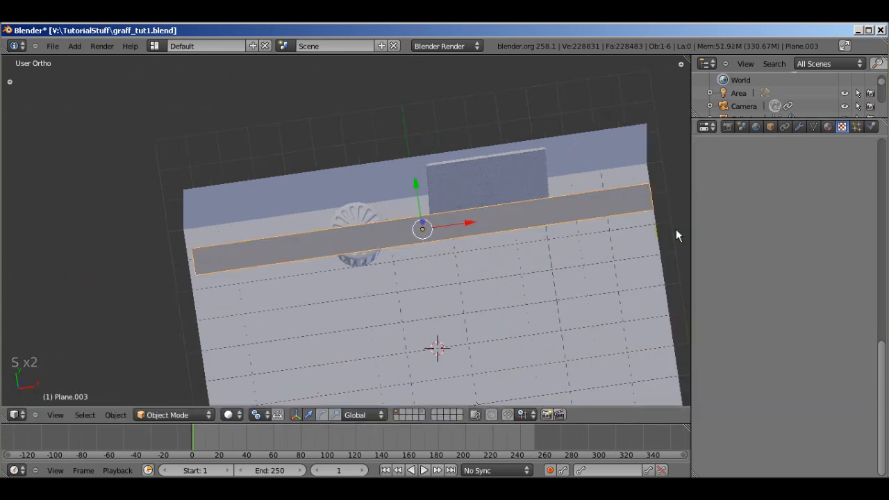
middle_click_drag(677, 231, 452, 321)
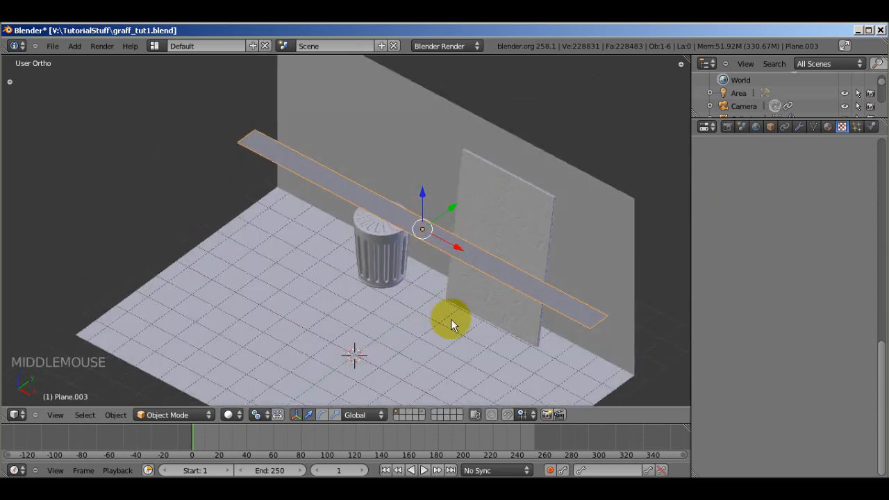
Add a lengthwise loop cut through the middle of the strip and raise it along Z to form a roof-like ridge.
middle_click_drag(391, 308, 402, 272, "shift")
scroll(377, 256, "up", 2)
key("Tab")
scroll(387, 209, "up", 2)
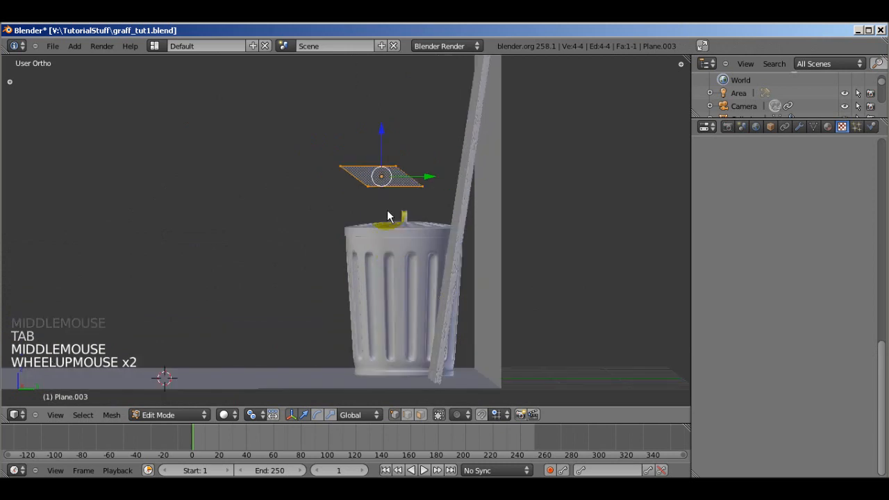
key("ctrl+r")
left_click(391, 182)
left_click(390, 179)
middle_click_drag(389, 178, 393, 162)
left_click_drag(382, 139, 388, 114)
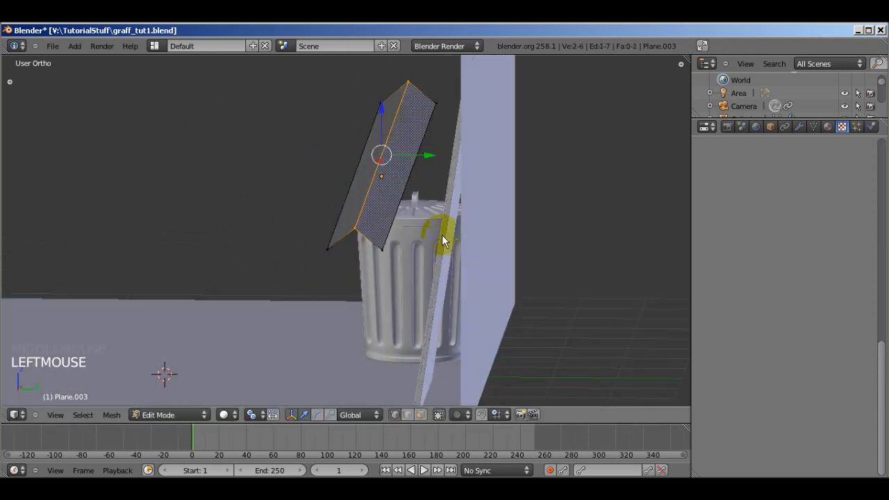
Extrude the strip's lower long edge on the wall side horizontally inward to beneath the ridge.
mouse_move(442, 235)
middle_mouse_down()
mouse_move(453, 219)
mouse_move(444, 225)
middle_mouse_up()
right_click(417, 188)
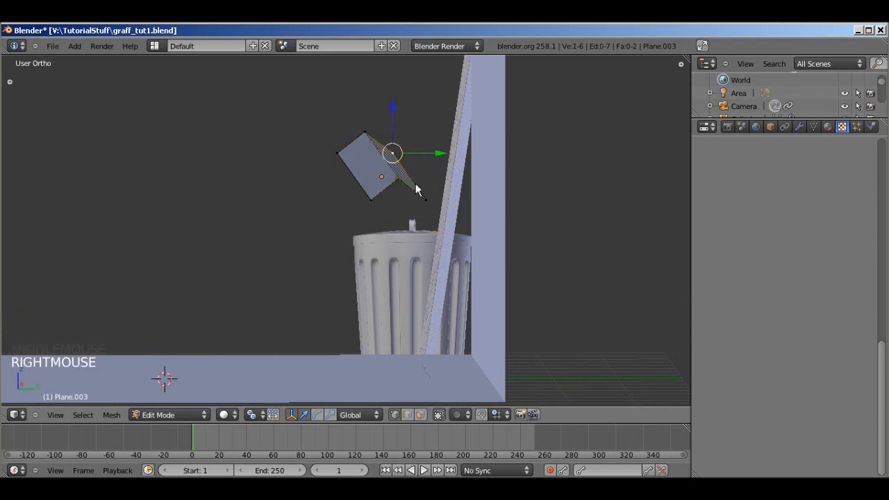
right_click(419, 194, "shift")
middle_click_drag(418, 190, 455, 182)
key("e")
left_click_drag(455, 182, 422, 184)
middle_click_drag(422, 184, 389, 194)
scroll(417, 193, "down", 2)
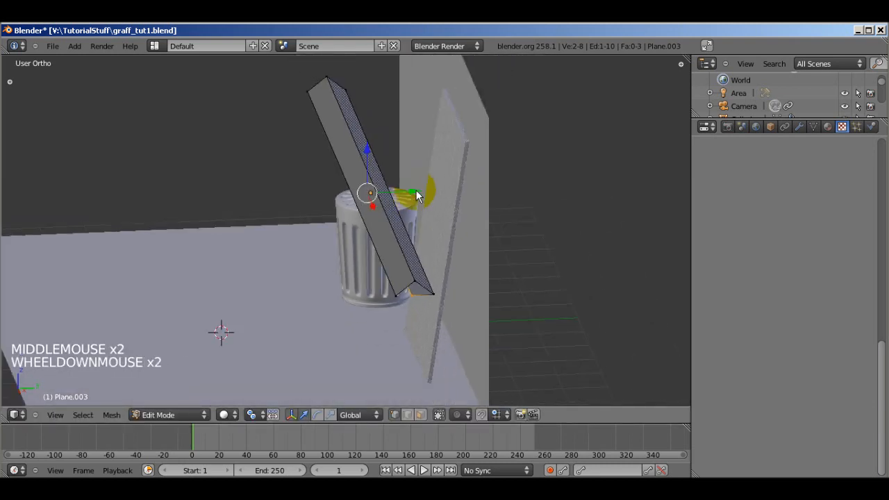
Return the folded strip to Object Mode and add a new particle system to it.
key("Tab")
middle_click_drag(421, 219, 518, 223)
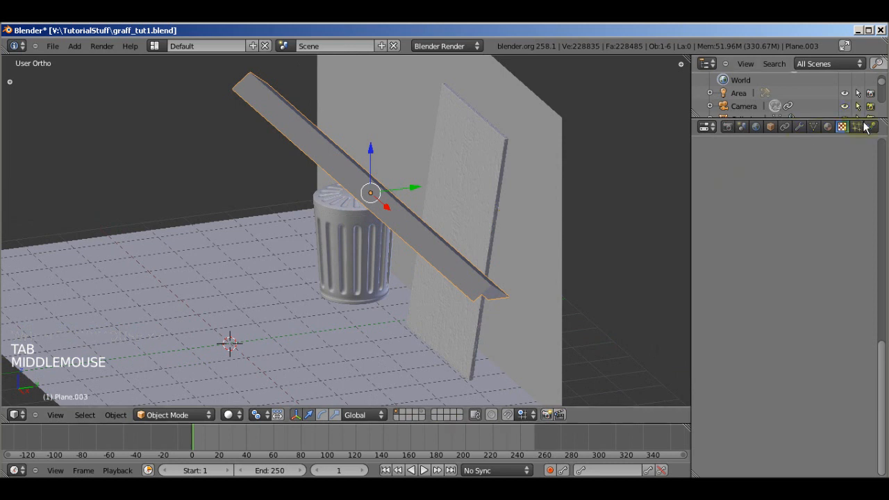
left_click_drag(883, 316, 875, 122)
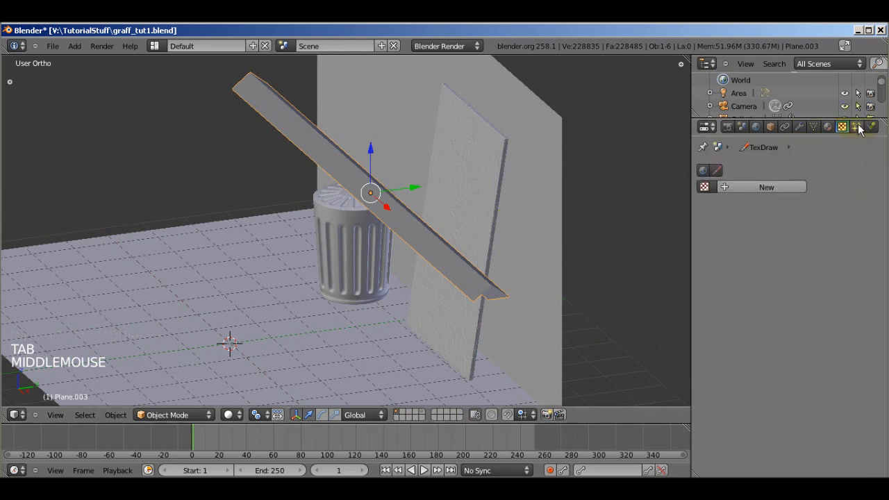
left_click(856, 127)
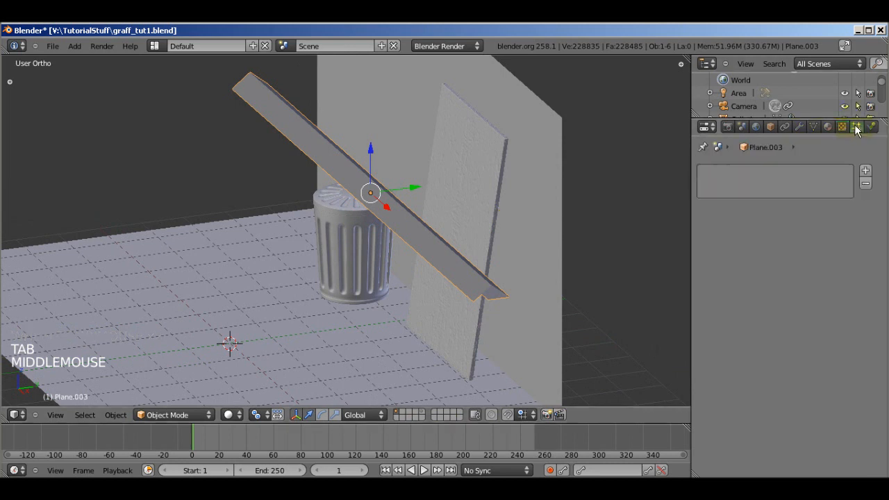
left_click(866, 171)
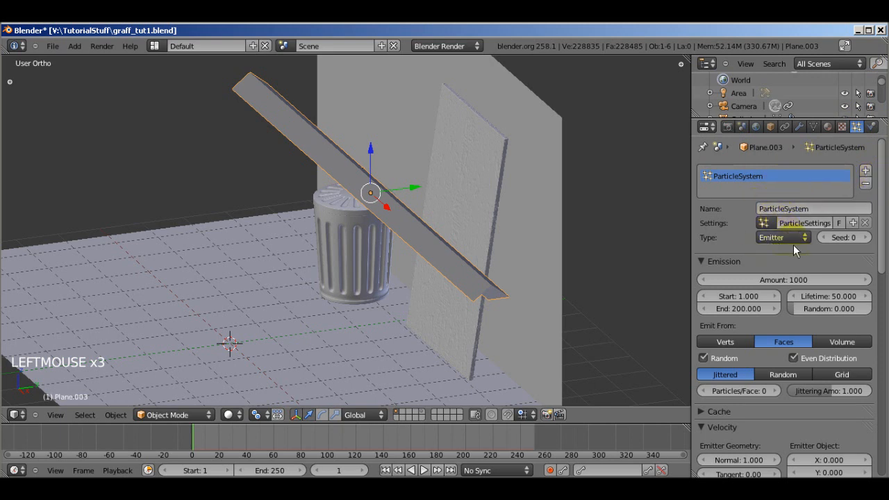
Set the particle emission amount to 2000 and its end frame to 2.
left_click(788, 272)
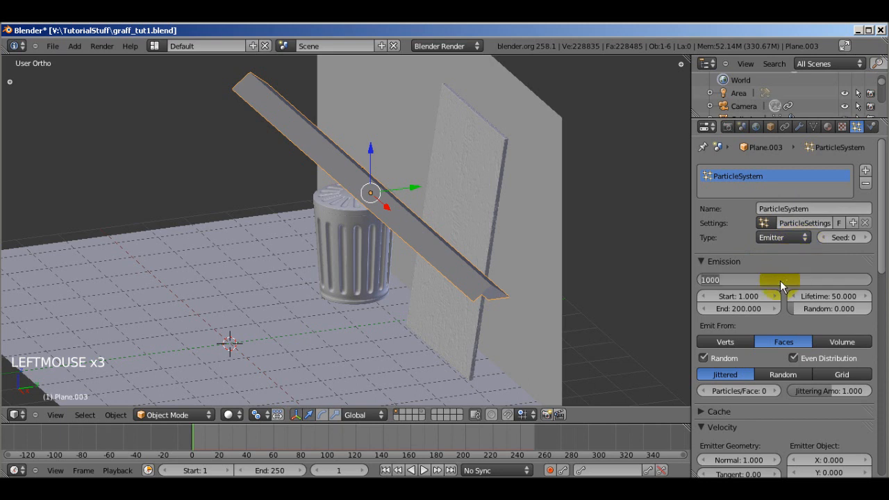
type("2000")
key("Return")
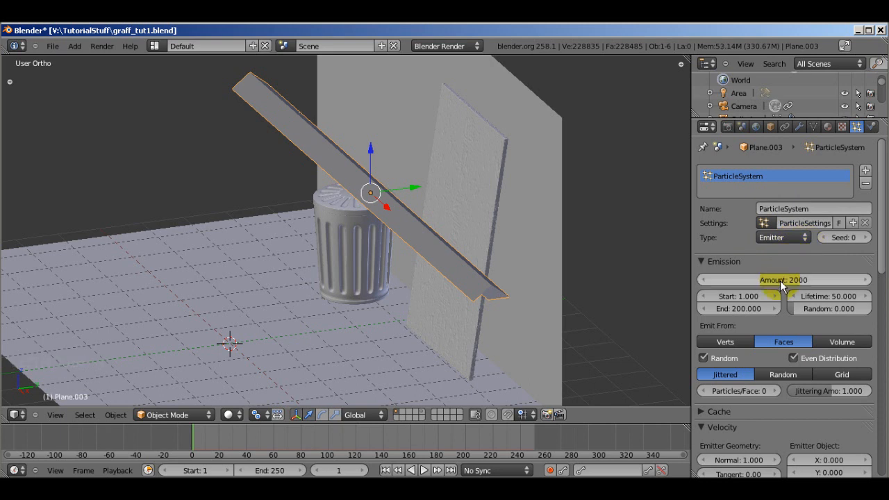
left_click(742, 309)
type("2")
key("Return")
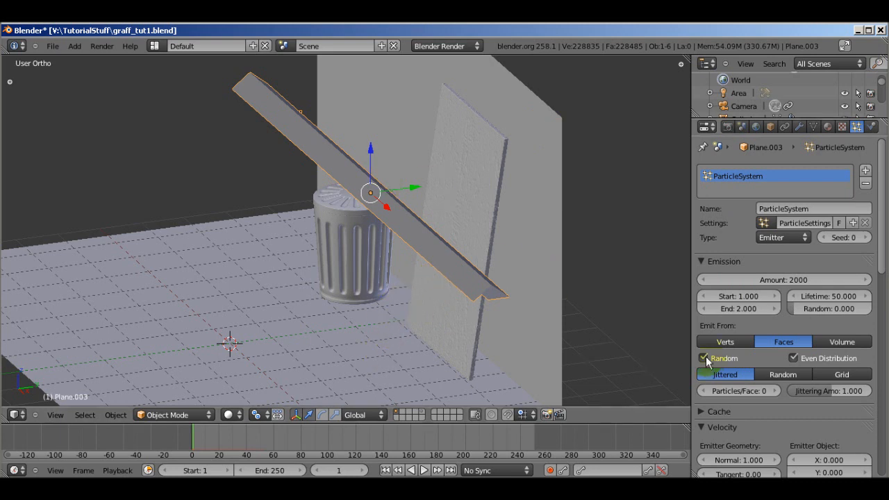
Set the particle lifetime to 250 and the emission distribution over the faces to Random.
left_click(830, 296)
type("250")
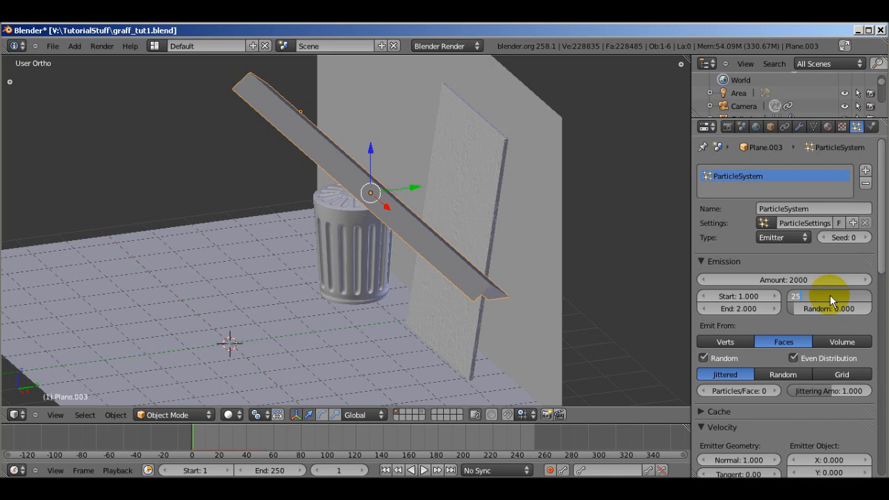
key("Return")
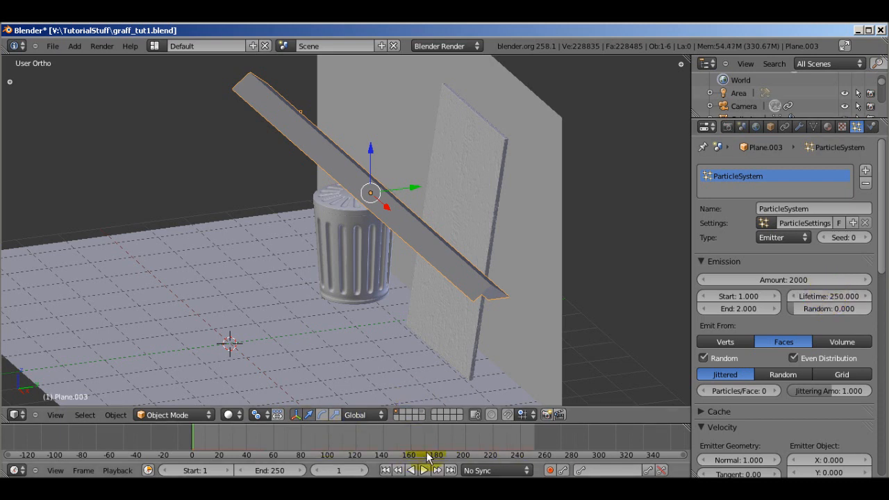
scroll(430, 440, "up", 6)
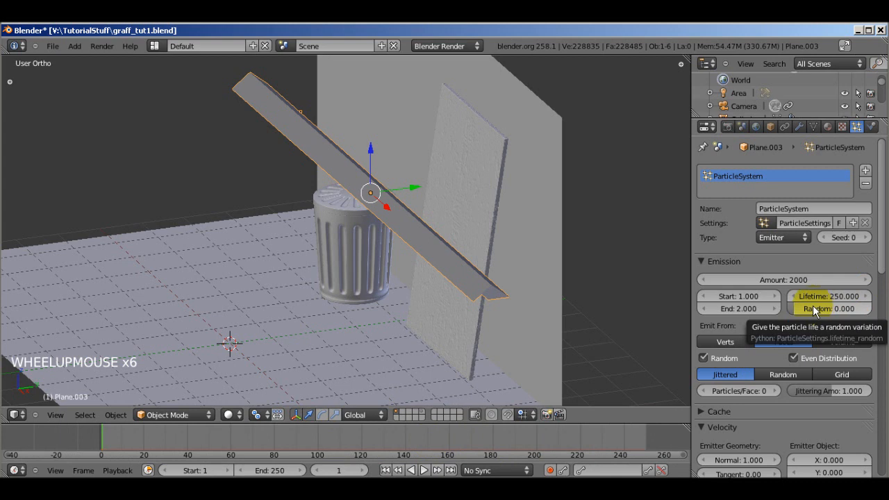
scroll(799, 319, "down", 2)
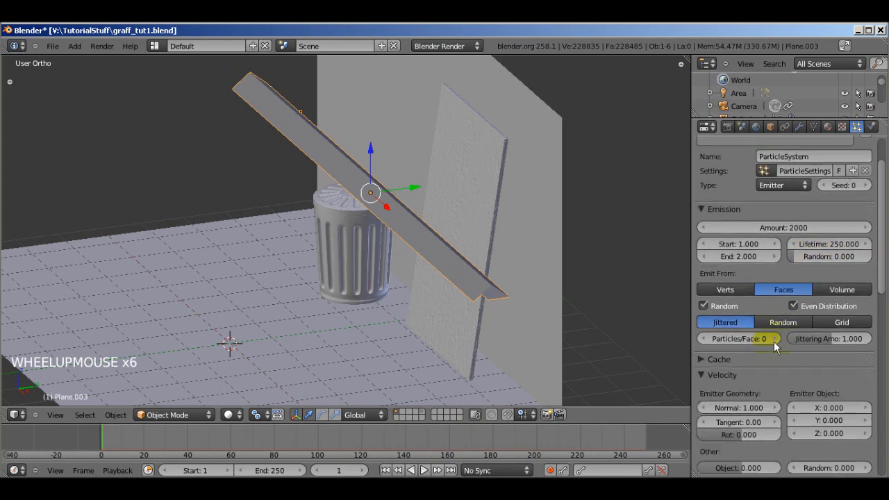
left_click(786, 323)
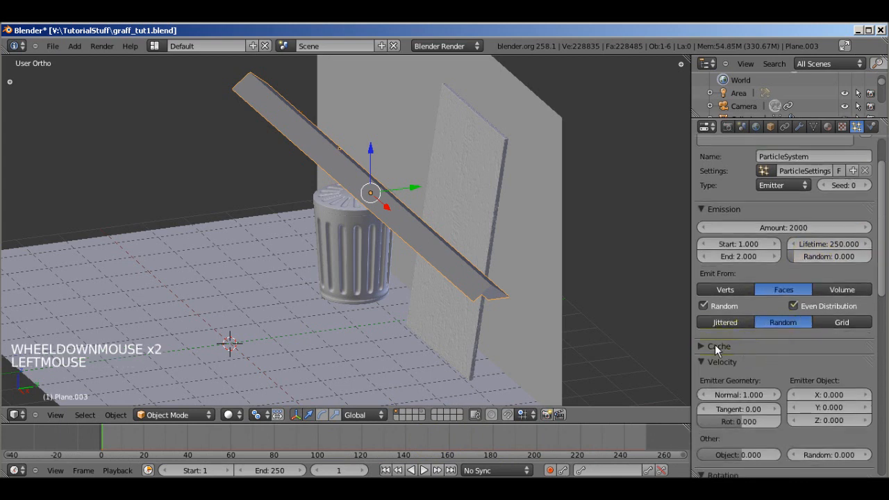
scroll(715, 344, "down", 2)
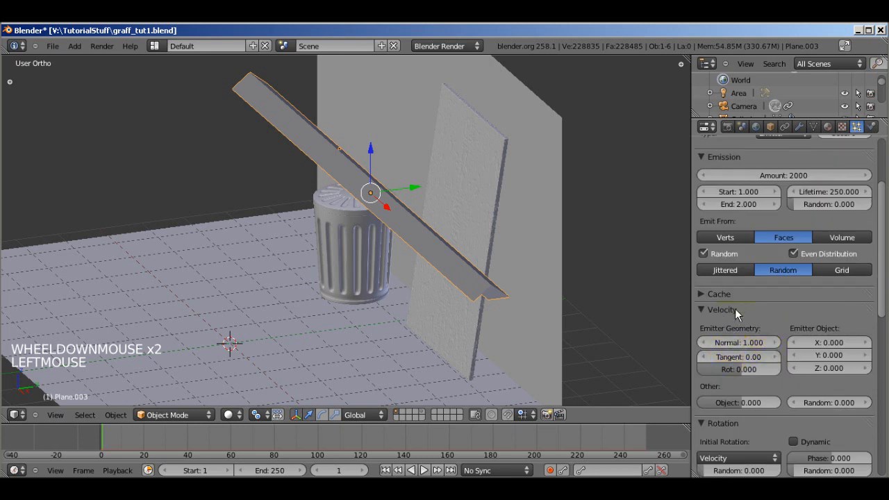
Set the Random velocity of the folded strip's particle system to 1.
middle_click_drag(486, 198, 499, 236)
scroll(338, 206, "down", 2)
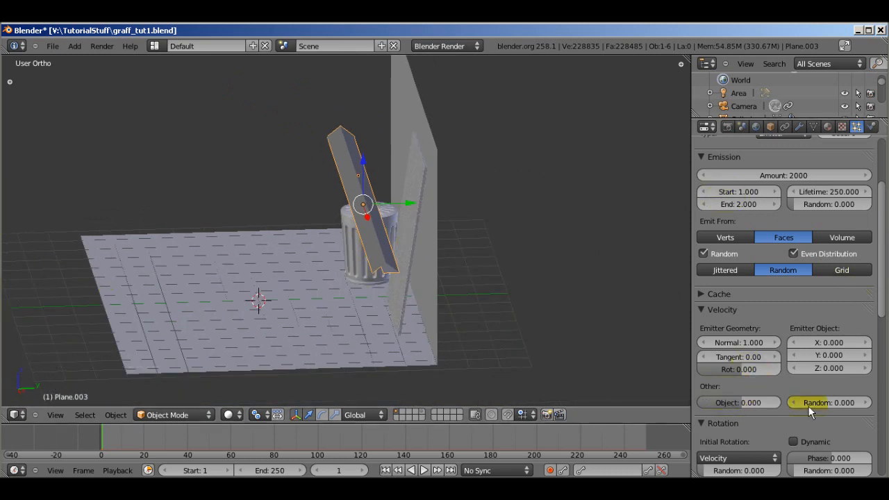
left_click_drag(806, 403, 834, 403)
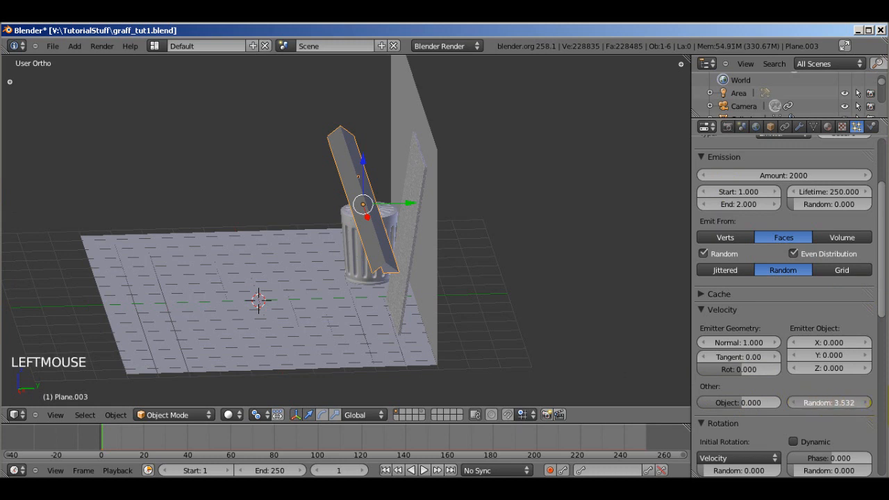
left_click(840, 400)
type("1")
key("Return")
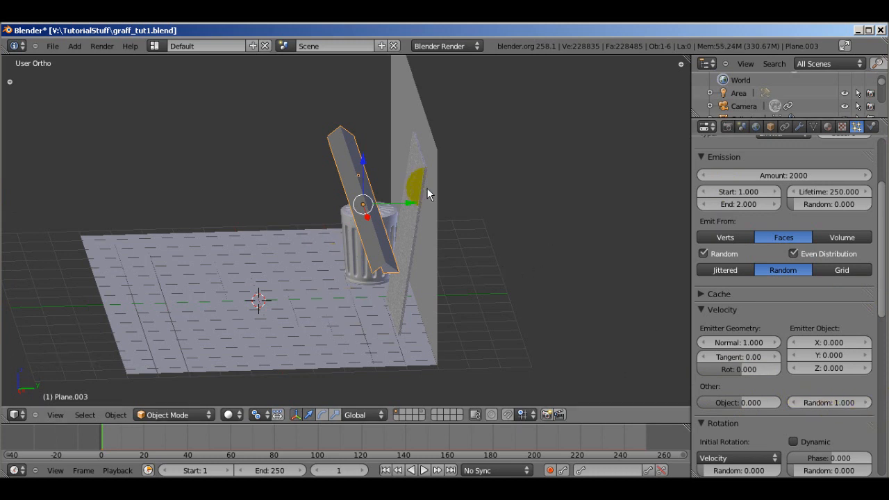
Set the particles' angular velocity mode to None.
scroll(790, 325, "down", 6)
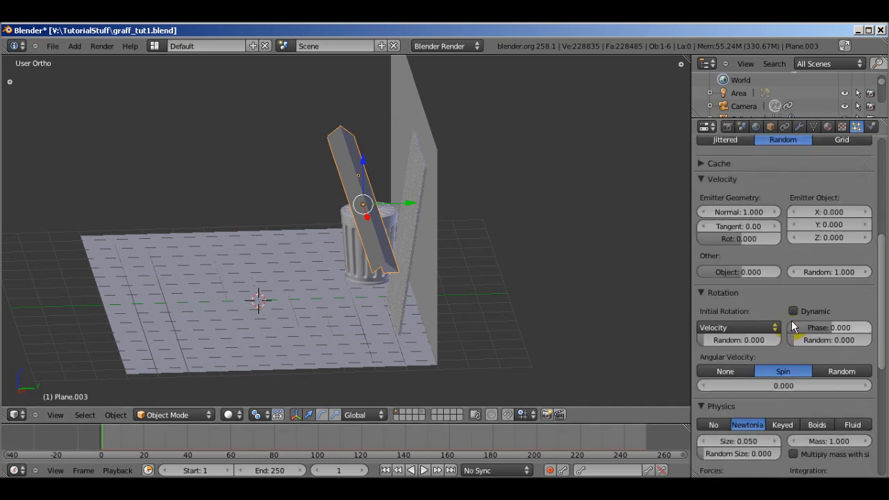
scroll(792, 317, "down", 1)
left_click(726, 318)
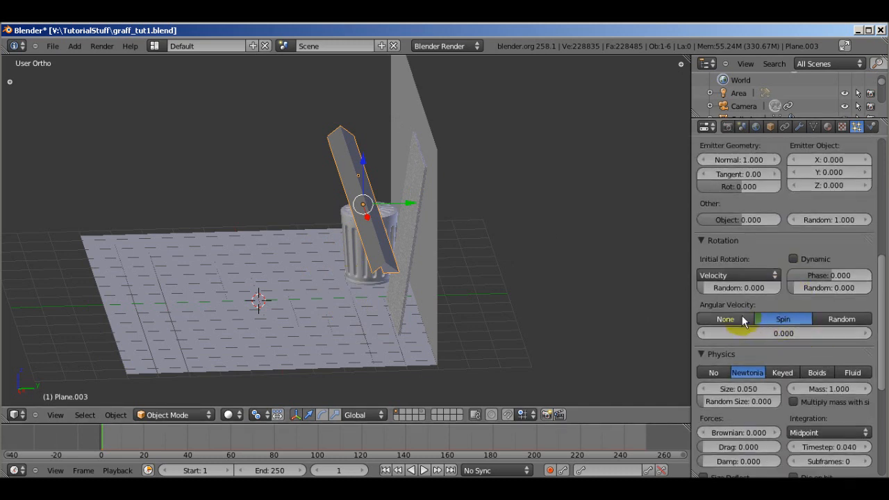
scroll(832, 359, "down", 2)
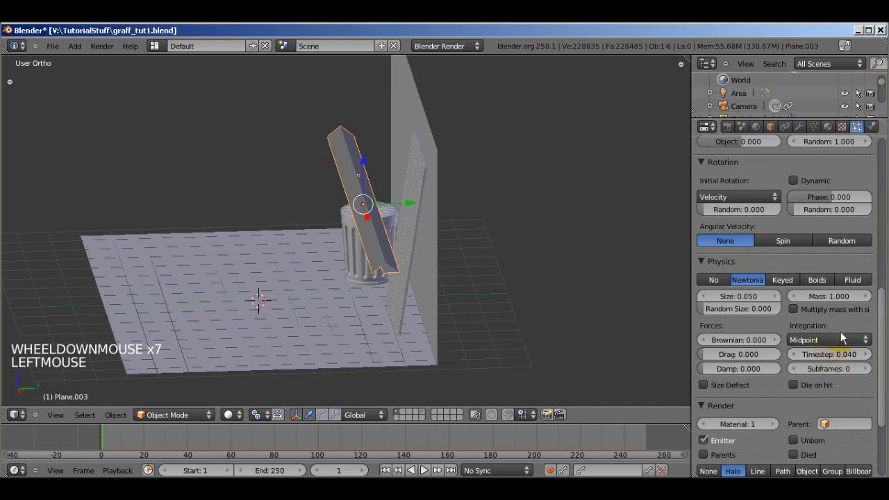
Set the particles to render as a Group, with Emitter rendering turned off and Parents turned on.
scroll(844, 336, "down", 3)
scroll(844, 336, "down", 3)
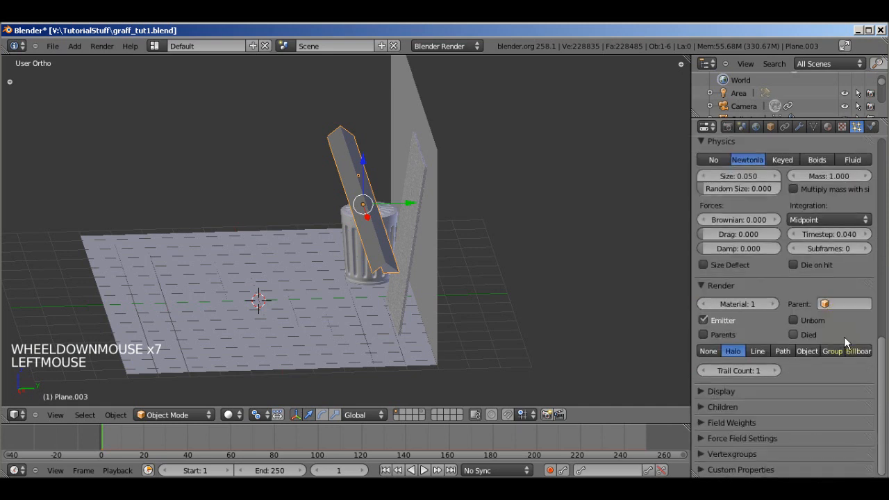
left_click(706, 391)
scroll(744, 389, "down", 3)
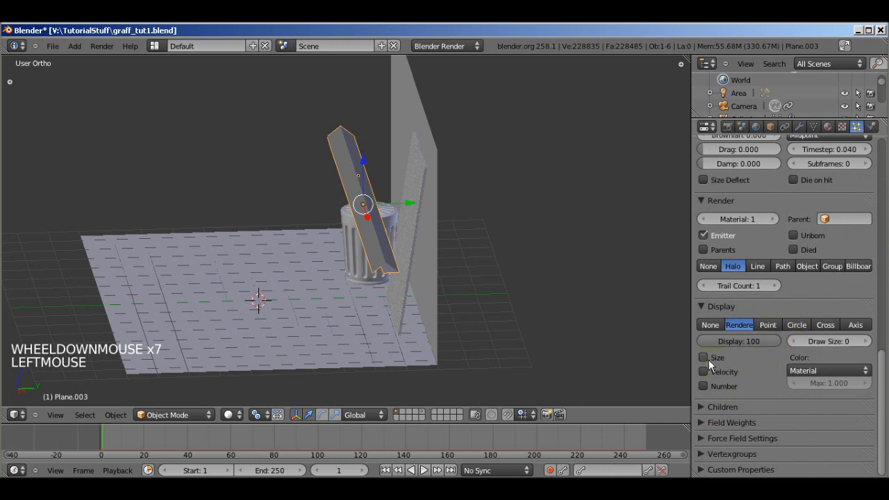
left_click(808, 266)
left_click(832, 266)
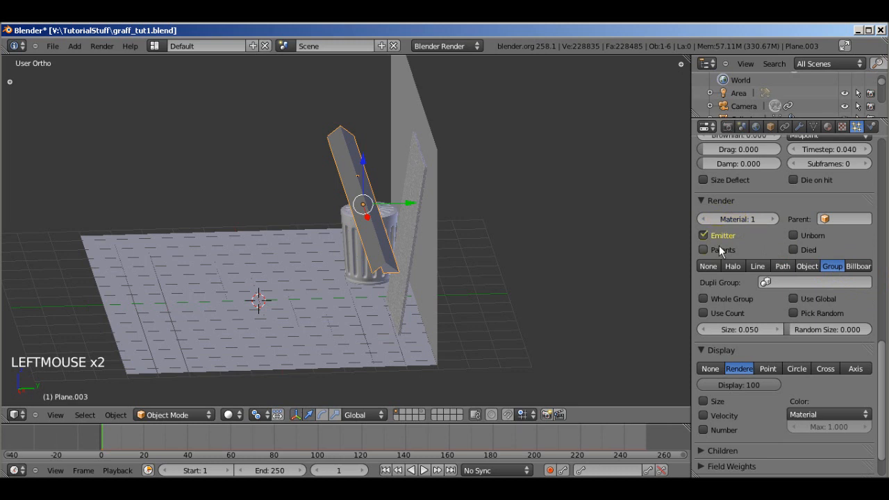
middle_click_drag(396, 223, 386, 214)
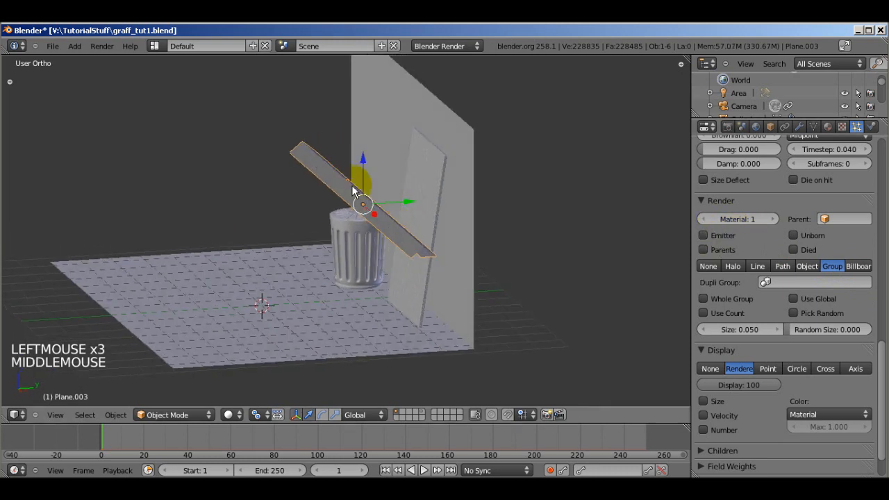
middle_click_drag(312, 167, 411, 199)
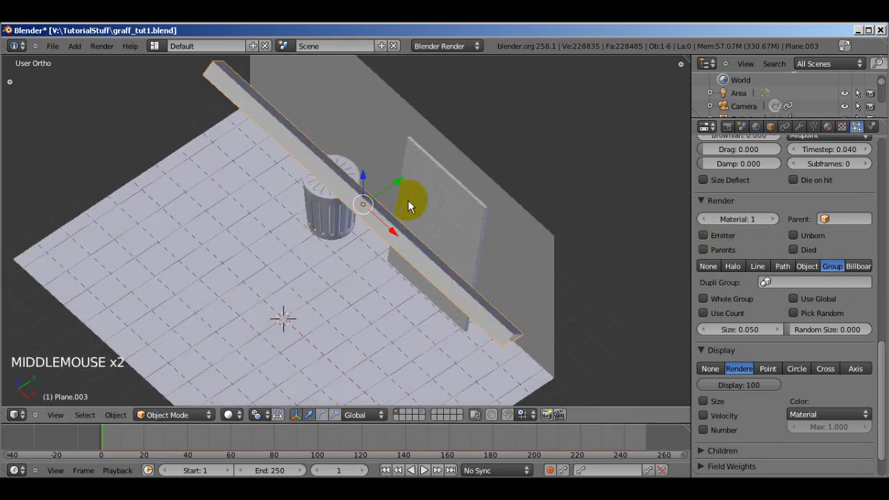
middle_click_drag(449, 335, 421, 218)
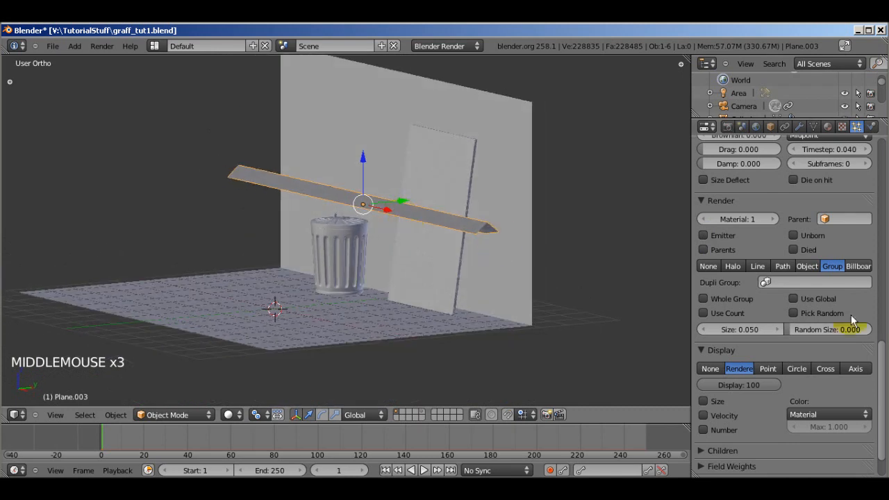
left_click(704, 250)
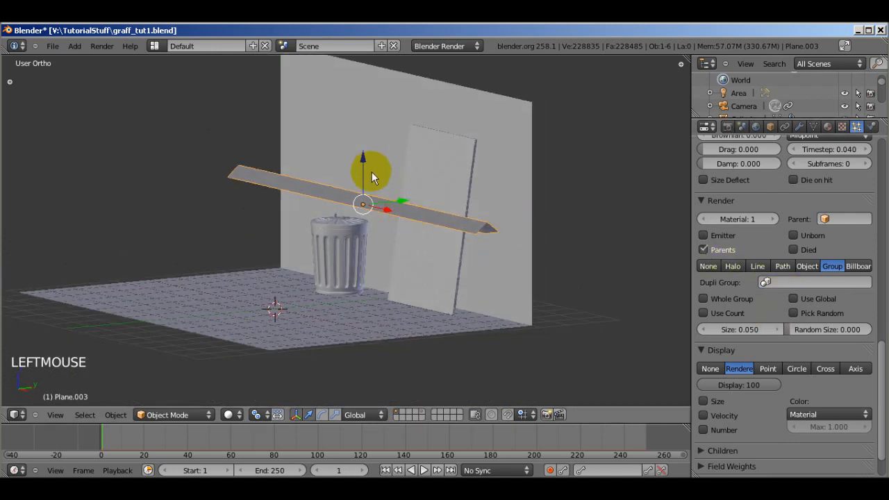
Save the scene over the existing file graff_tut1.blend.
middle_click_drag(371, 172, 371, 188)
key("ctrl+s")
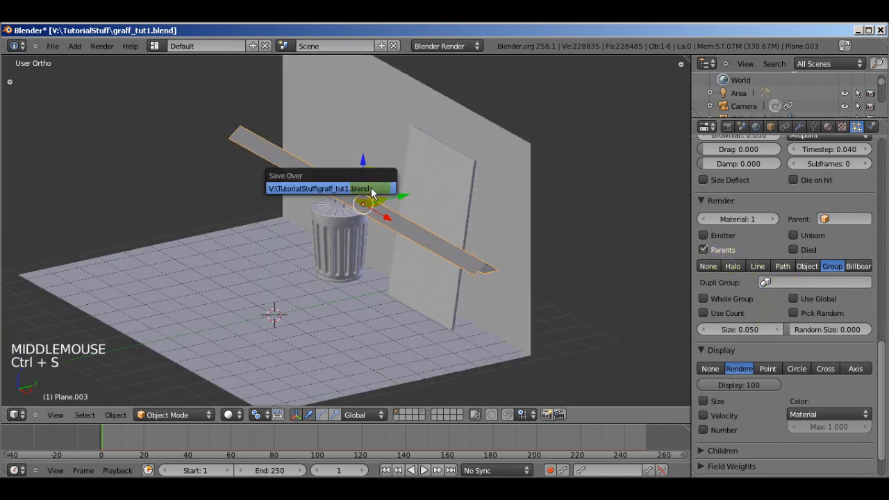
left_click(371, 187)
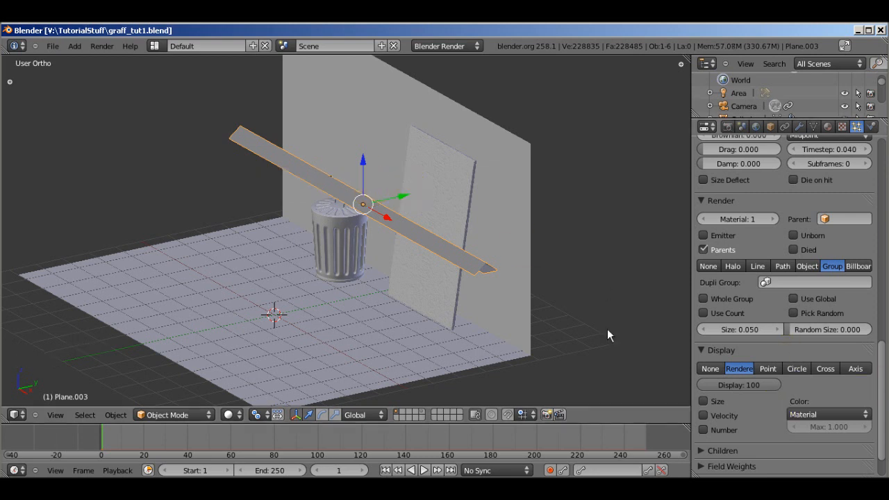
Enable Collision physics on the ground plane.
right_click(459, 361)
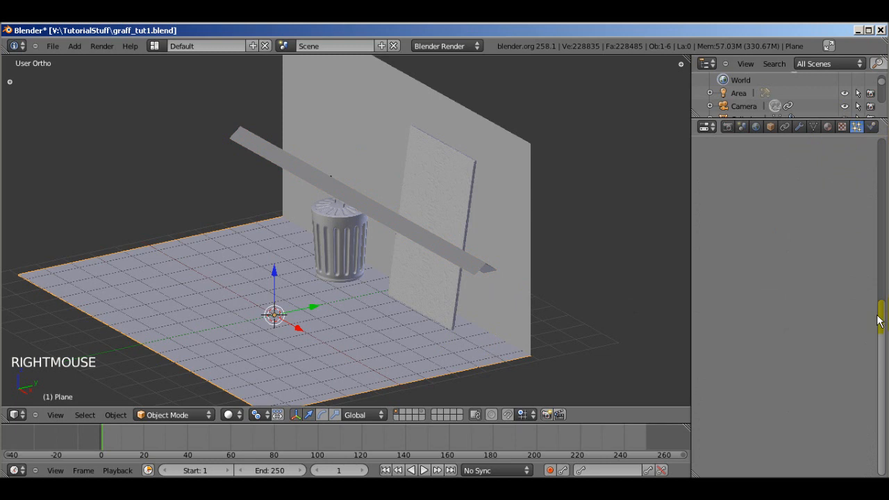
left_click_drag(880, 321, 876, 149)
left_click(873, 126)
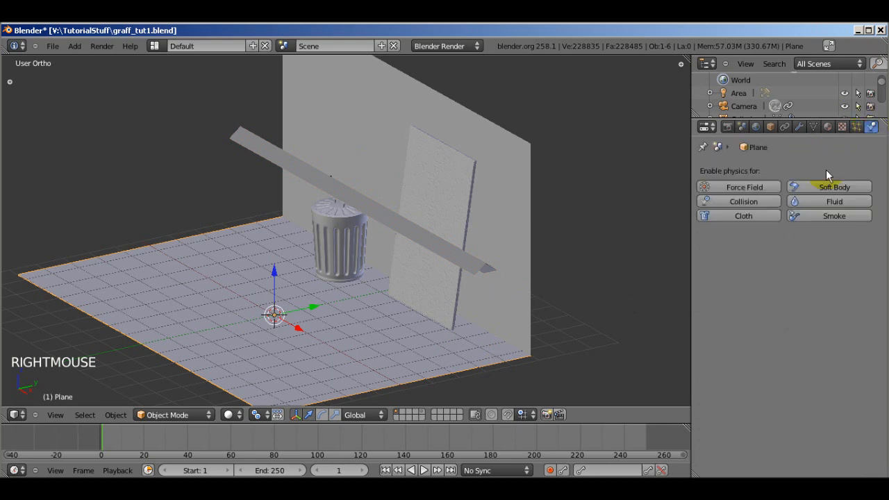
left_click(753, 203)
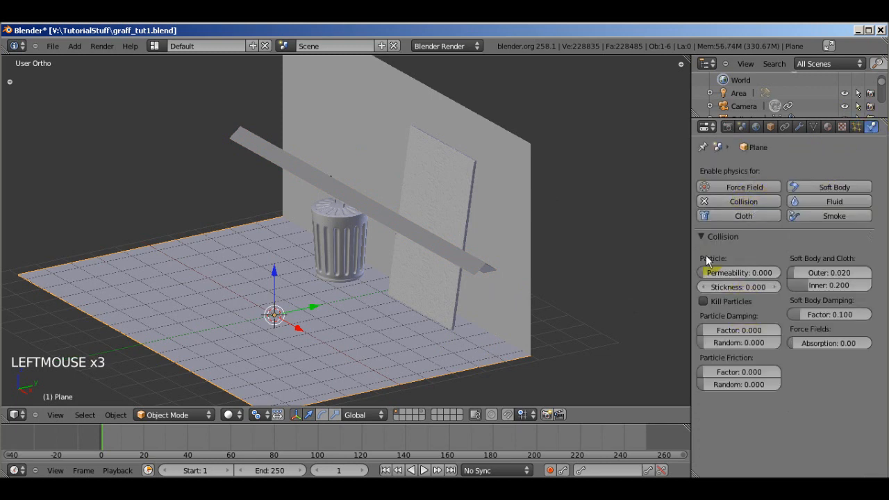
right_click(551, 192)
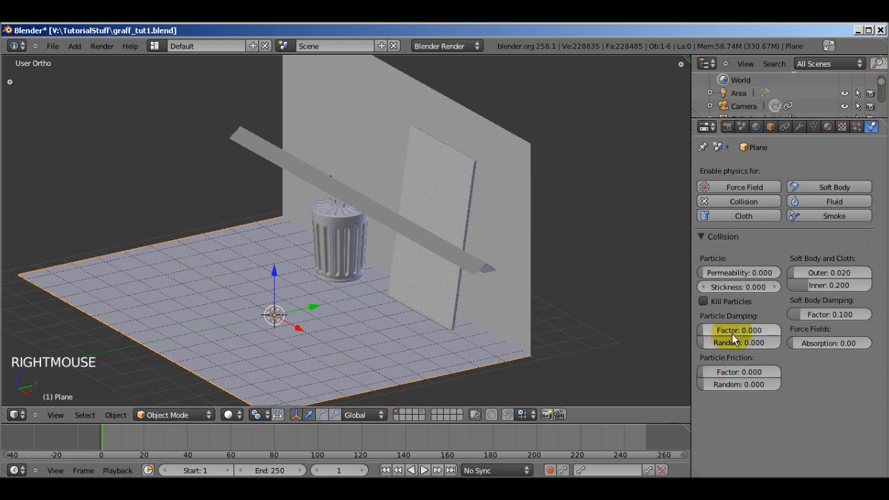
Play the animation and examine how the particles fall and bounce on the ground plane.
left_click_drag(734, 332, 627, 312)
key("alt+a")
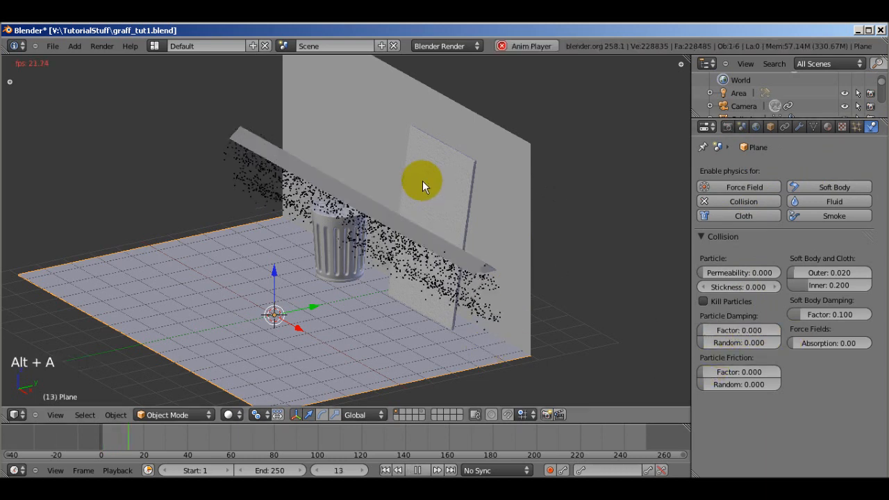
middle_click_drag(599, 259, 568, 241)
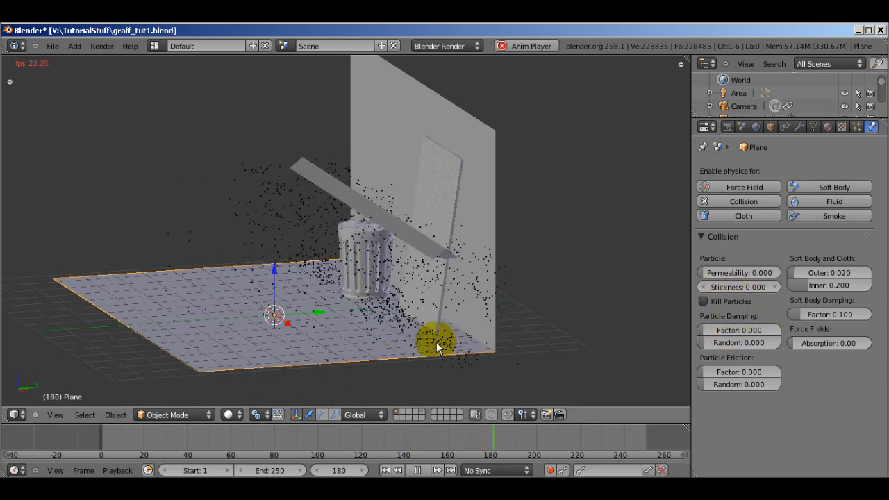
Set the ground's particle damping factor to about 0.872 with 0.2 random, and its particle friction factor to 0.4.
left_click_drag(715, 334, 801, 339)
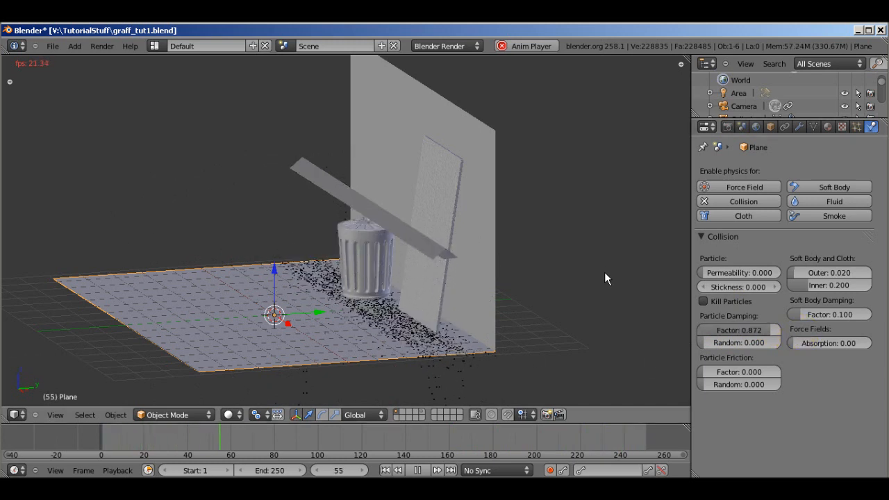
mouse_move(605, 273)
middle_mouse_down()
mouse_move(588, 294)
mouse_move(602, 278)
middle_mouse_up()
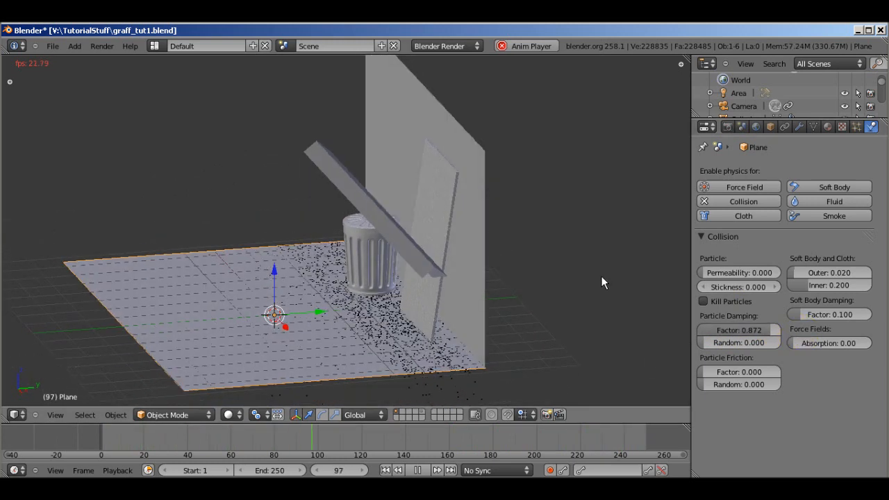
middle_click_drag(469, 333, 479, 343)
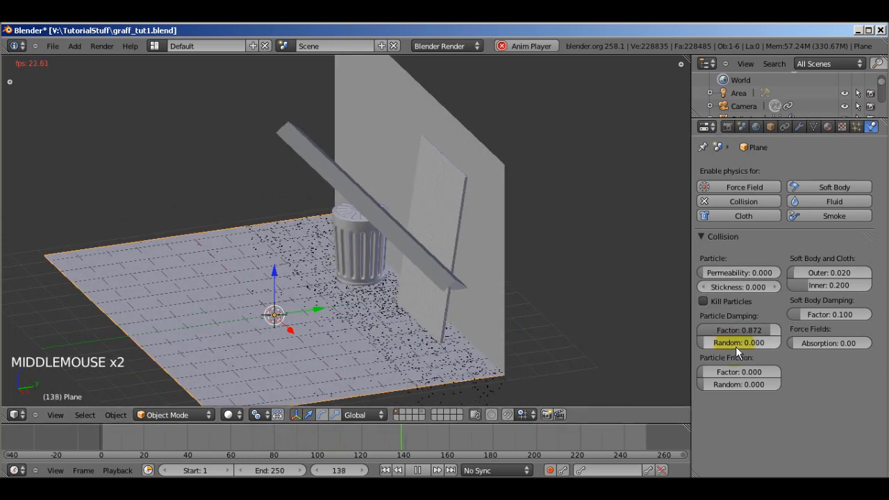
left_click_drag(736, 347, 764, 377)
key("Escape")
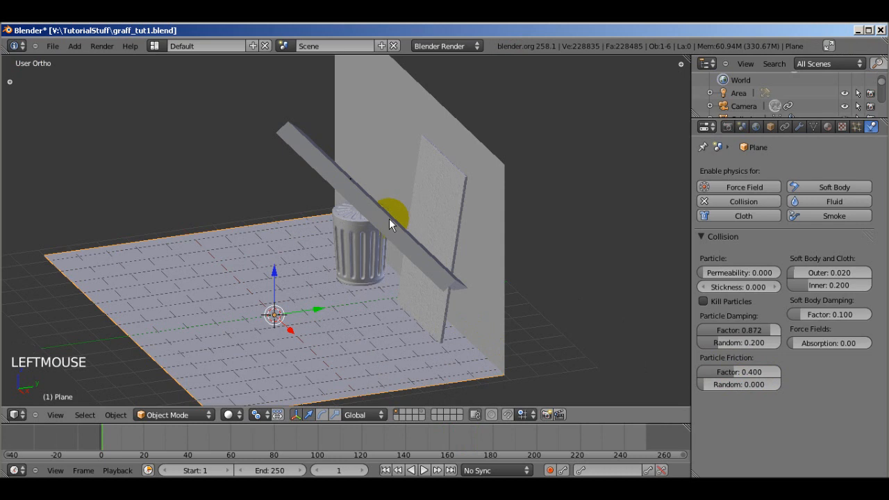
Replay the animation to check how the particles settle on the damped ground, and stop playback.
key("alt+a")
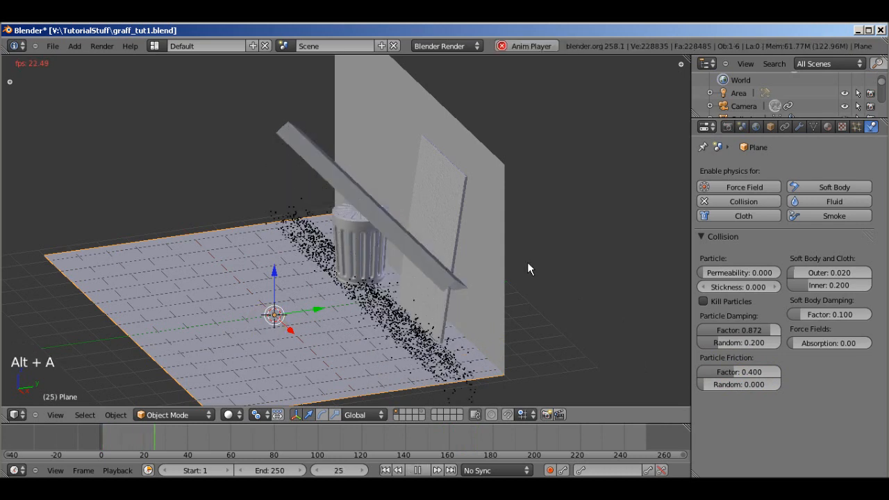
middle_click_drag(526, 281, 485, 161)
key("Escape")
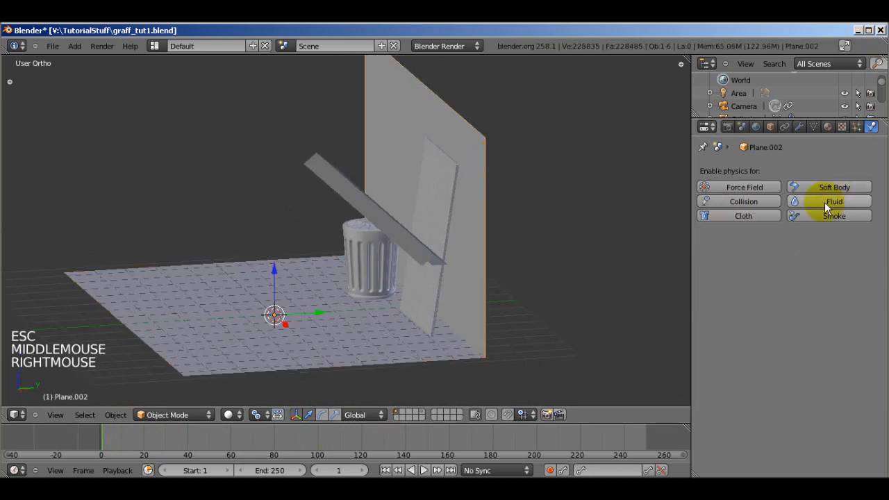
Enable Collision physics on the large back wall and set its particle damping factor to about 0.792.
left_click(761, 202)
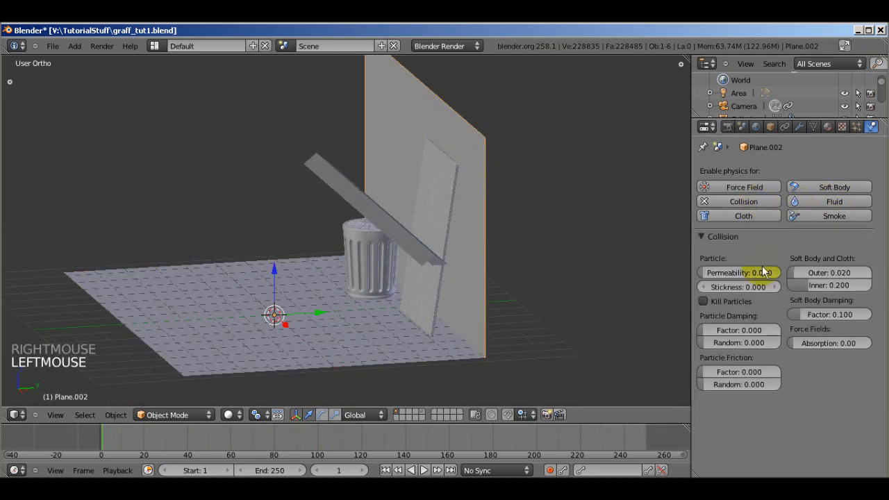
double_click(749, 330)
type("0.8")
key("Return")
left_click_drag(807, 333, 804, 336)
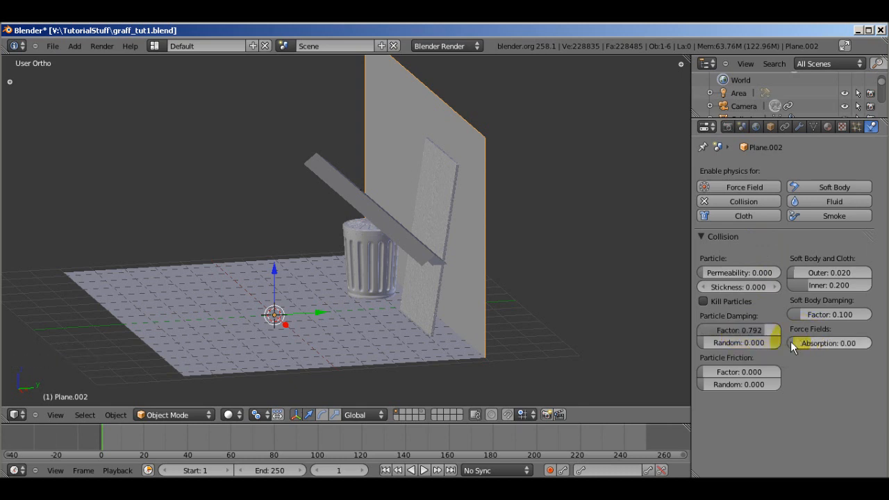
Adjust the wall's random damping and particle friction, and set the ground plane's random friction to about 0.176.
left_click_drag(750, 342, 761, 343)
mouse_move(745, 376)
left_mouse_down()
mouse_move(770, 376)
mouse_move(758, 371)
mouse_move(739, 387)
left_mouse_up()
right_click(402, 339)
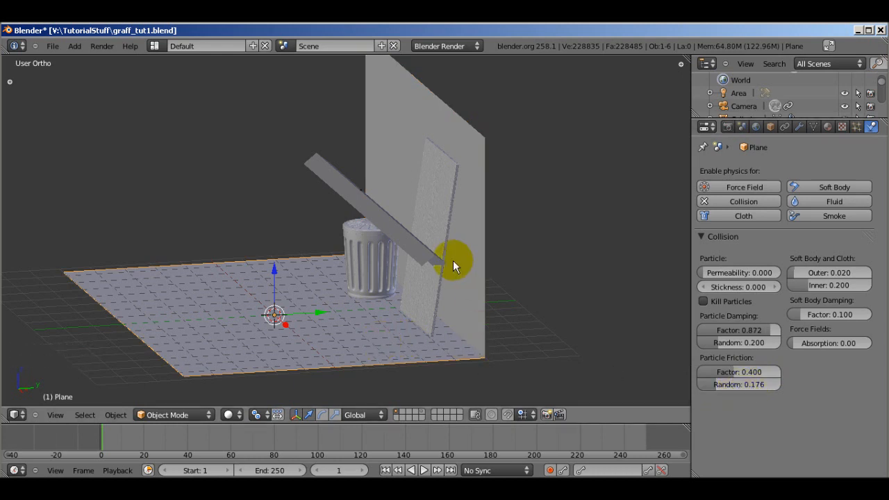
Play the simulation and inspect closely how the particles land around the trash can and along the wall.
key("alt+a")
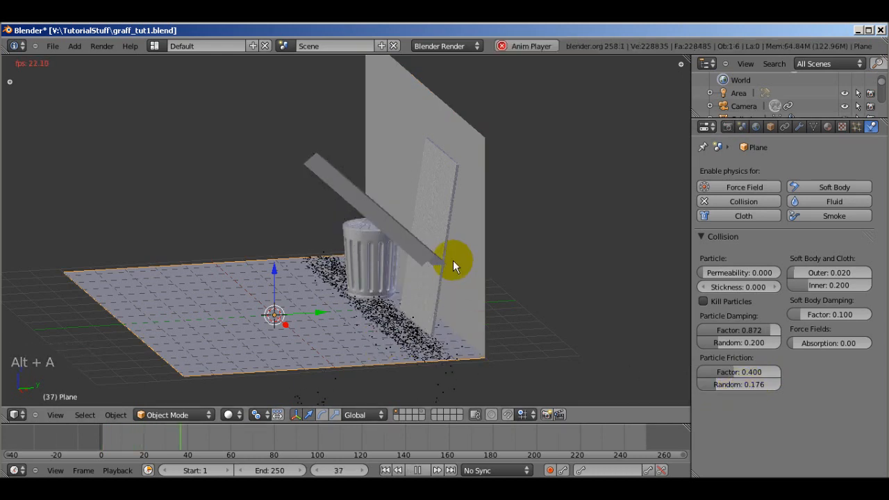
middle_click_drag(498, 290, 546, 304)
scroll(546, 304, "up", 2)
scroll(546, 303, "up", 4)
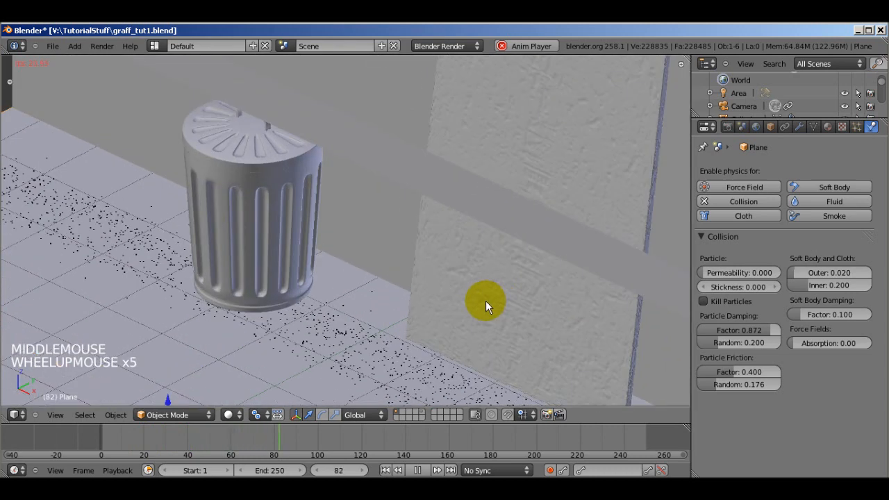
middle_click_drag(482, 302, 342, 226)
scroll(346, 228, "down", 3)
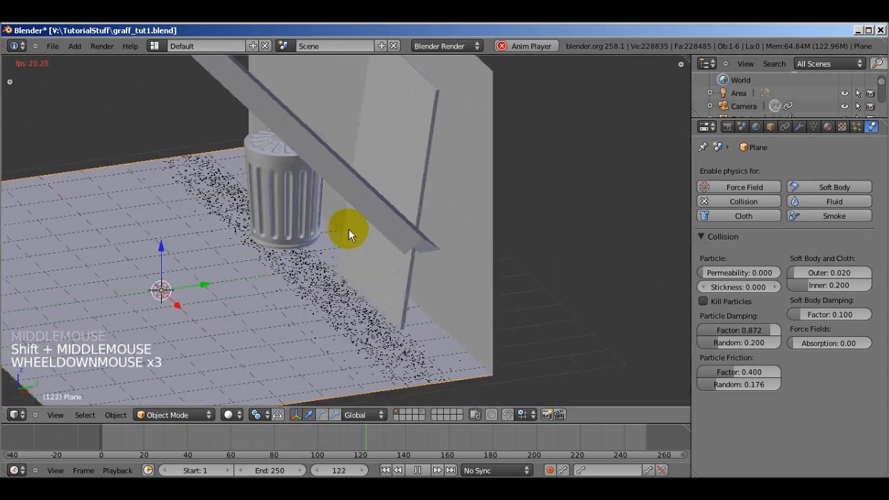
key("Escape")
Stop playback, select the folded emitter, and set its particle normal emission velocity to 3.
right_click(380, 216)
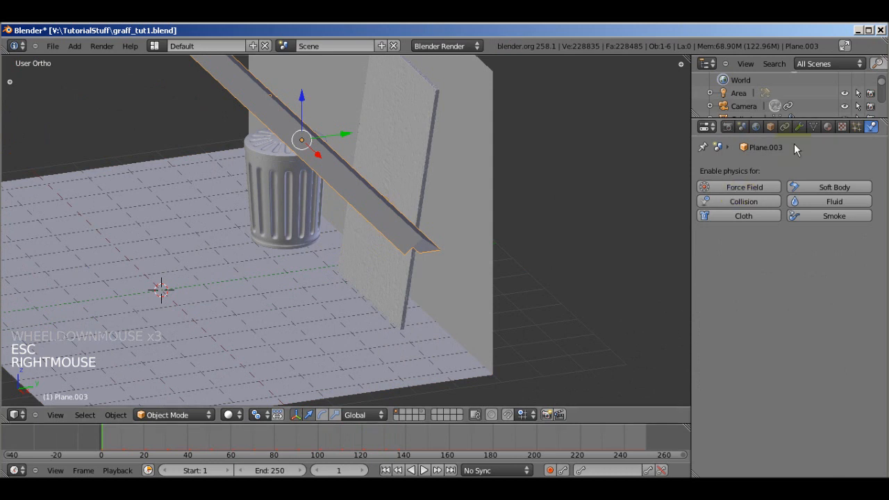
left_click(857, 126)
scroll(855, 358, "down", 2)
scroll(799, 368, "up", 3)
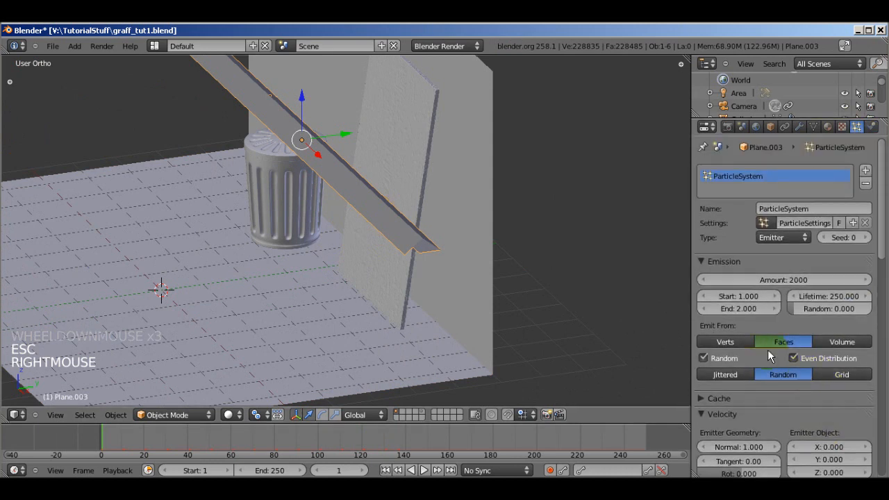
scroll(774, 327, "down", 4)
left_click(742, 369)
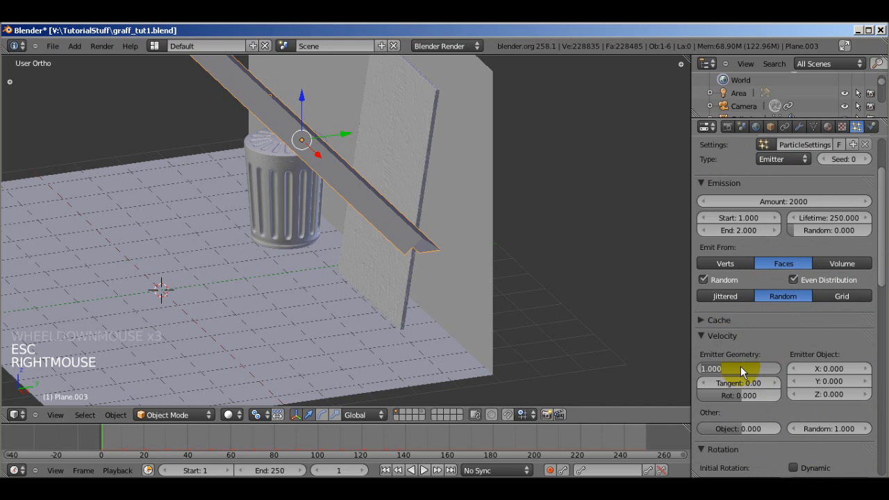
type("3")
key("Return")
Play the simulation and watch from the side how the particles spread, with all objects deselected.
key("alt+a")
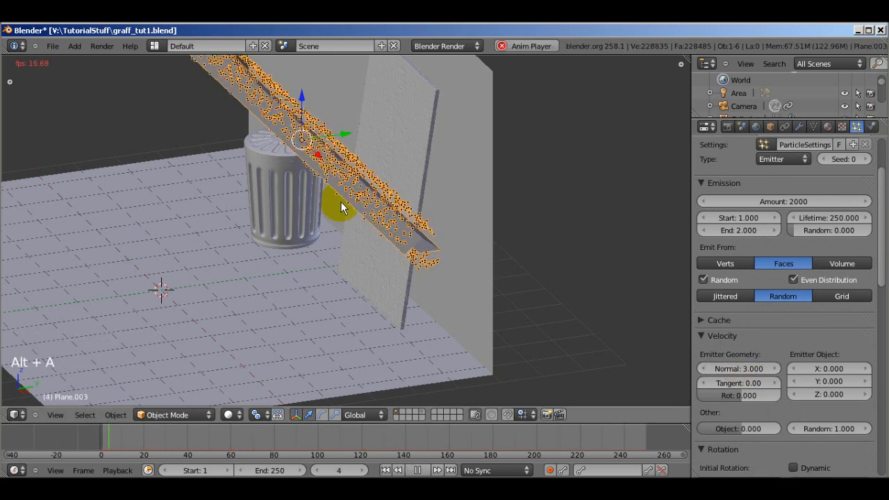
scroll(340, 201, "down", 2)
middle_click_drag(440, 284, 410, 276)
key("z")
key("z")
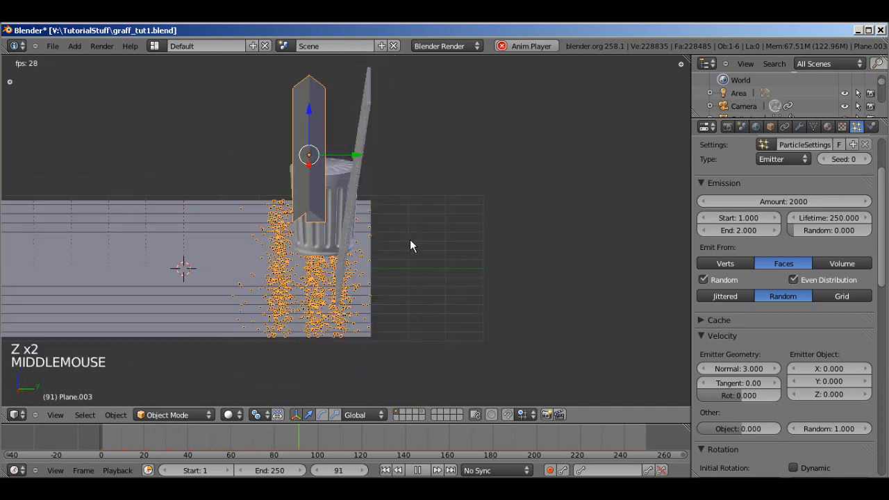
middle_click_drag(410, 245, 431, 254)
key("a")
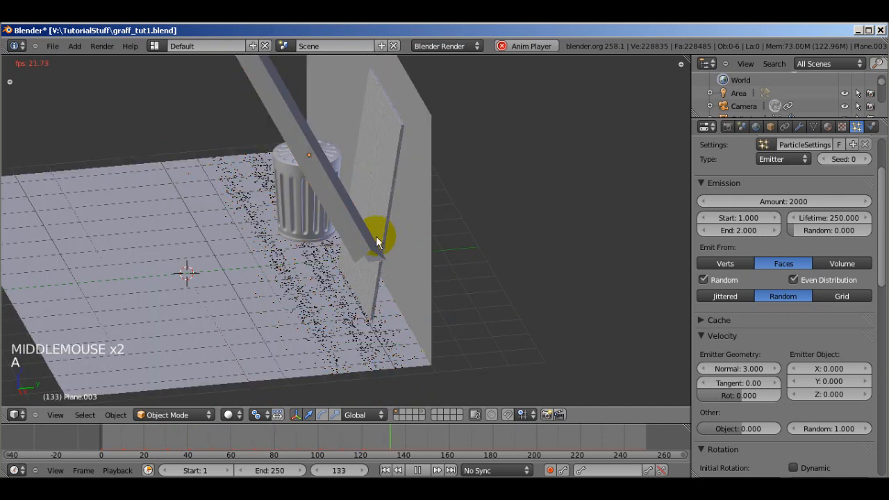
Check the settled particles' coverage of the ground through the camera view, and stop playback.
middle_click_drag(342, 219, 352, 296)
scroll(356, 264, "up", 3)
key("KP_0")
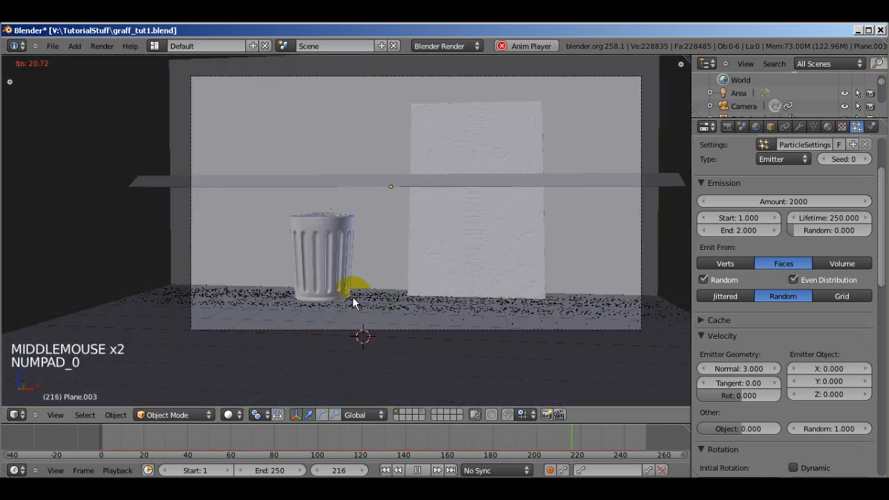
scroll(388, 308, "up", 3)
scroll(415, 341, "down", 4)
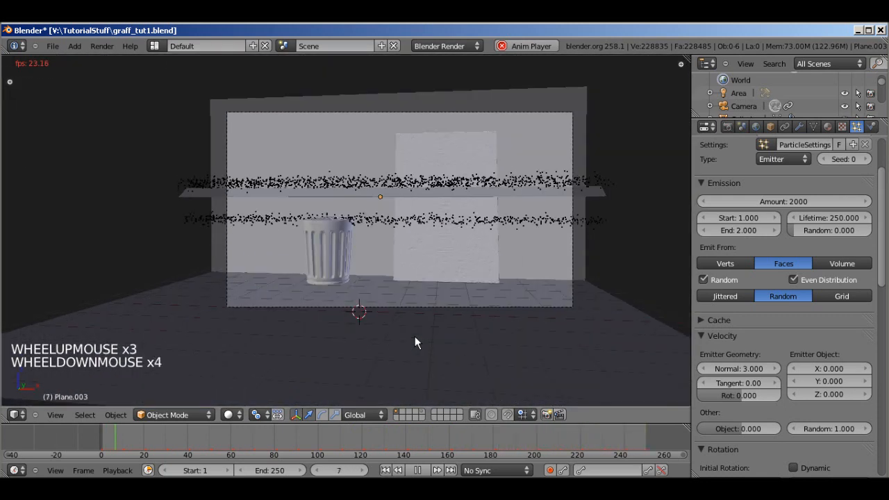
scroll(480, 317, "up", 1)
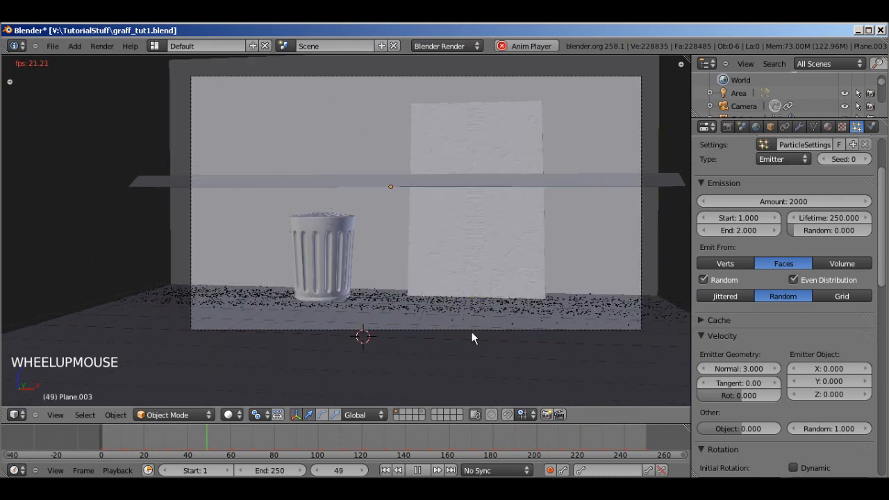
key("Escape")
Select the folded emitter, replay the simulation, and inspect the particle rows from an angle and the side before stopping.
middle_click_drag(526, 248, 514, 242)
scroll(478, 260, "down", 3)
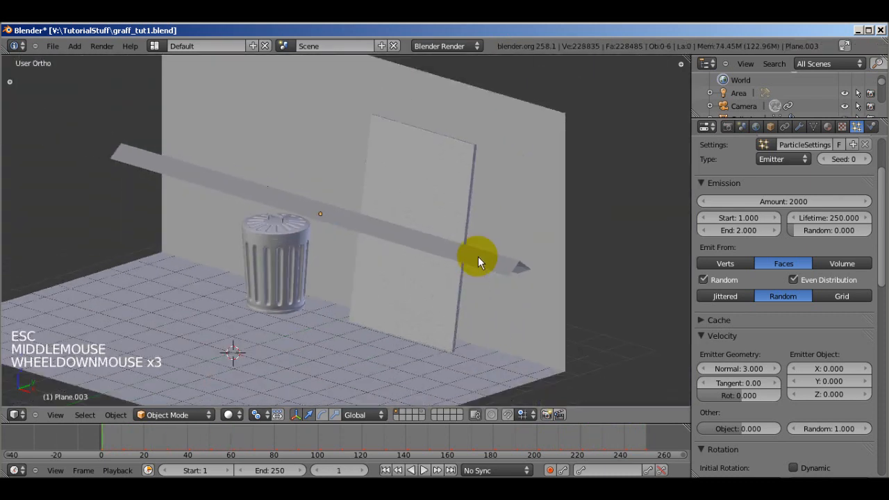
scroll(478, 257, "down", 3)
middle_click_drag(463, 252, 461, 292)
right_click(479, 272)
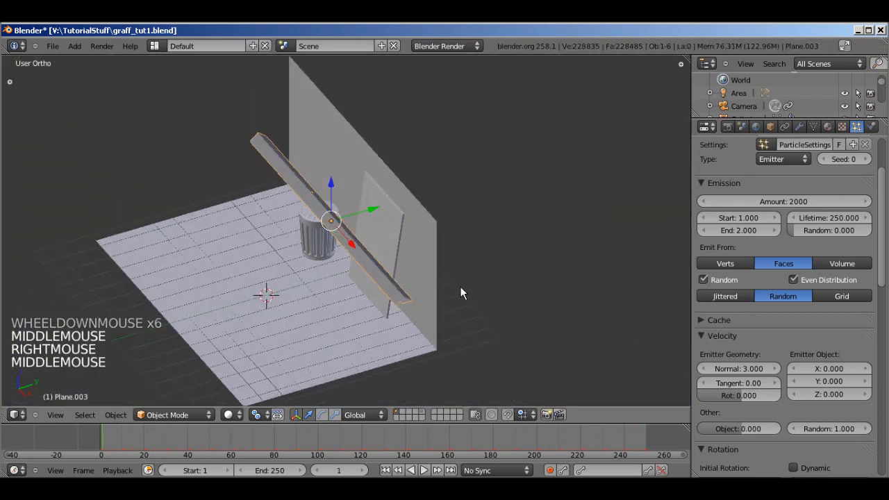
key("alt+a")
scroll(444, 306, "up", 3)
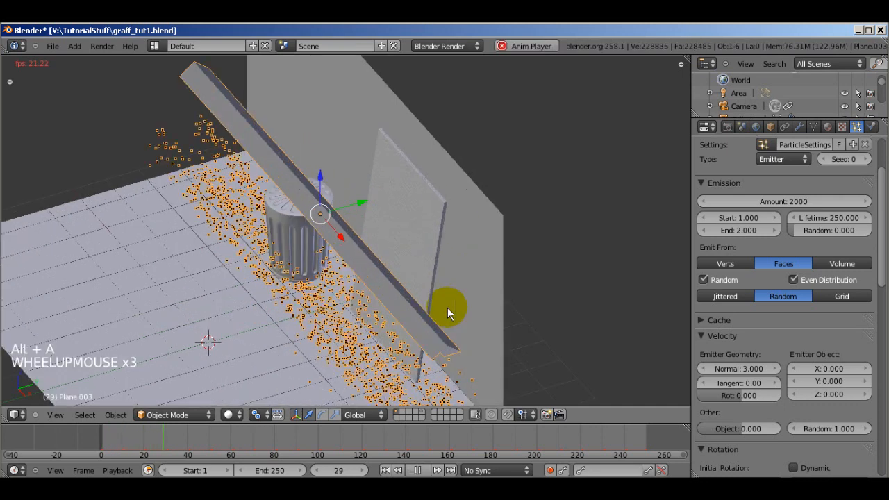
scroll(445, 309, "up", 1)
middle_click_drag(415, 272, 394, 240, "shift")
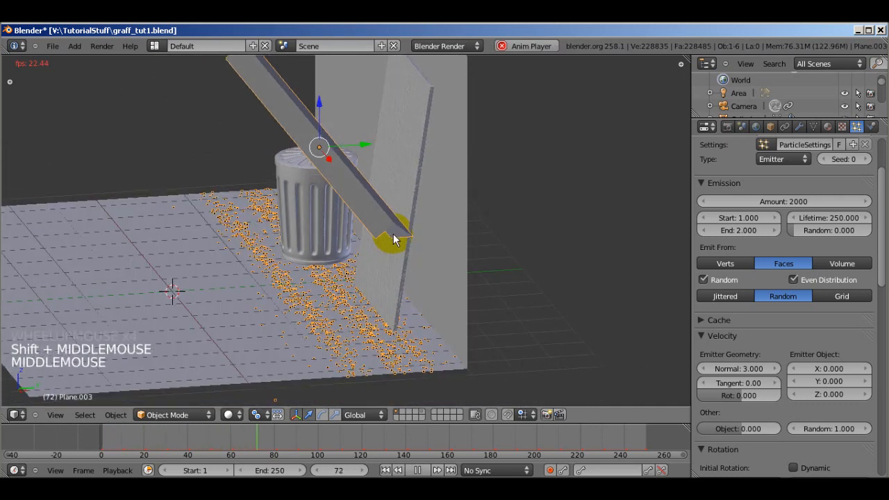
middle_click_drag(387, 291, 342, 307)
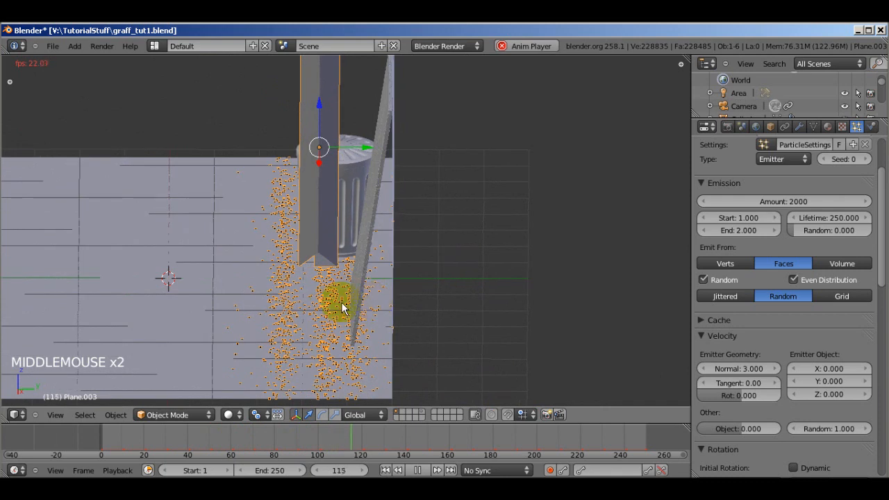
key("Escape")
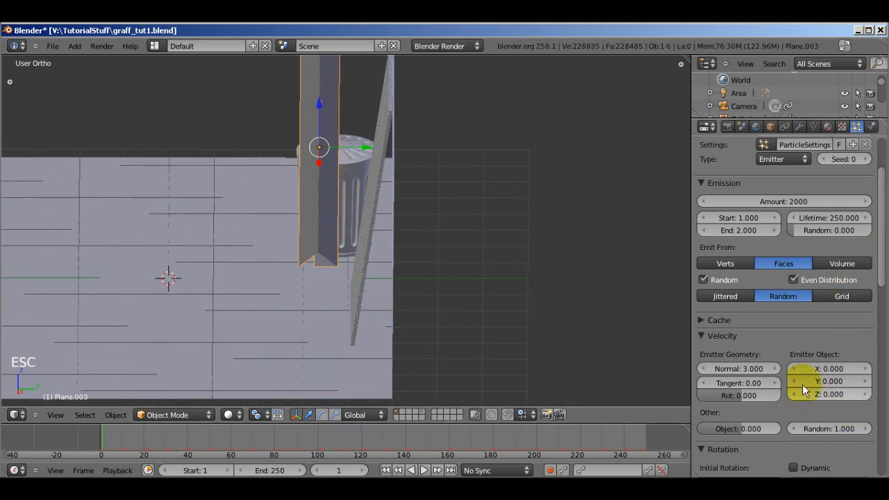
Set the particles' random emission velocity to 2 and replay the simulation to check the spread.
left_click(833, 432)
type("2")
left_click(833, 432)
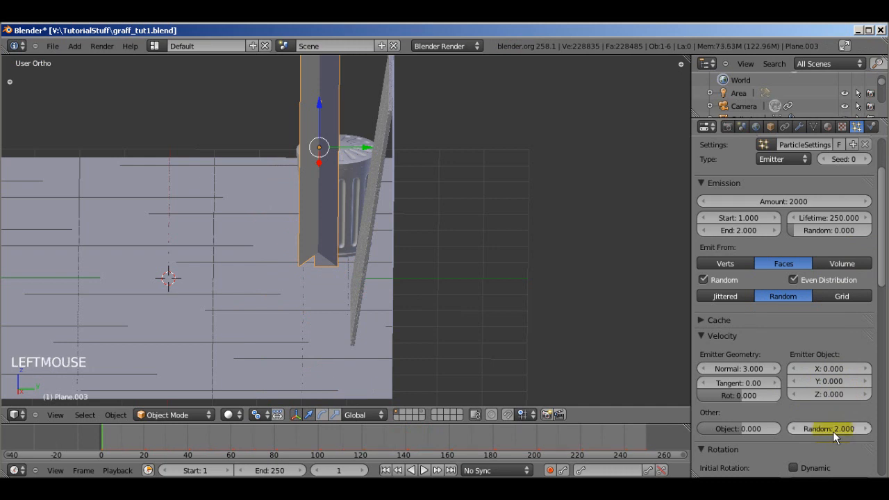
key("alt+a")
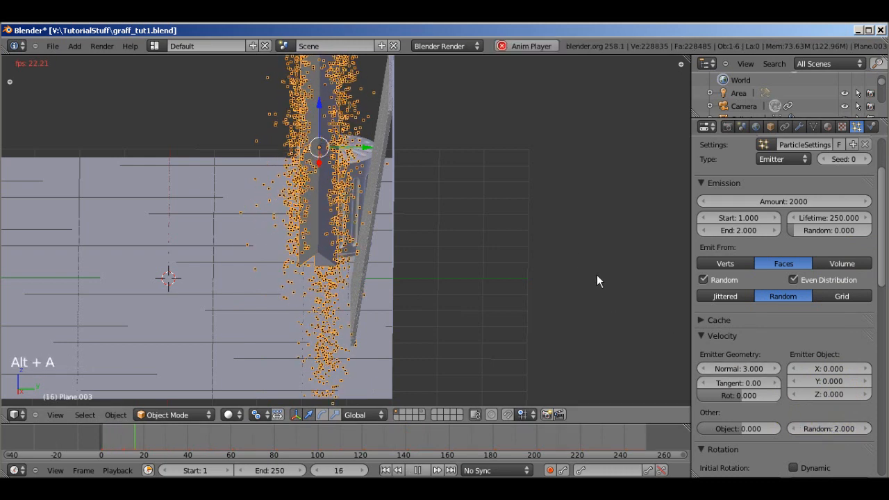
middle_click_drag(477, 288, 503, 280)
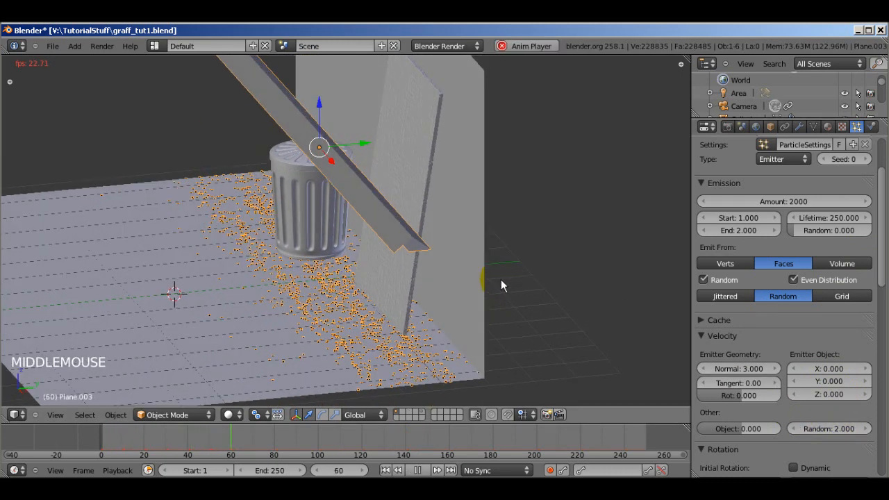
key("Escape")
Set the particles' random emission velocity to 3 and their normal emission velocity to 5.
left_click(838, 428)
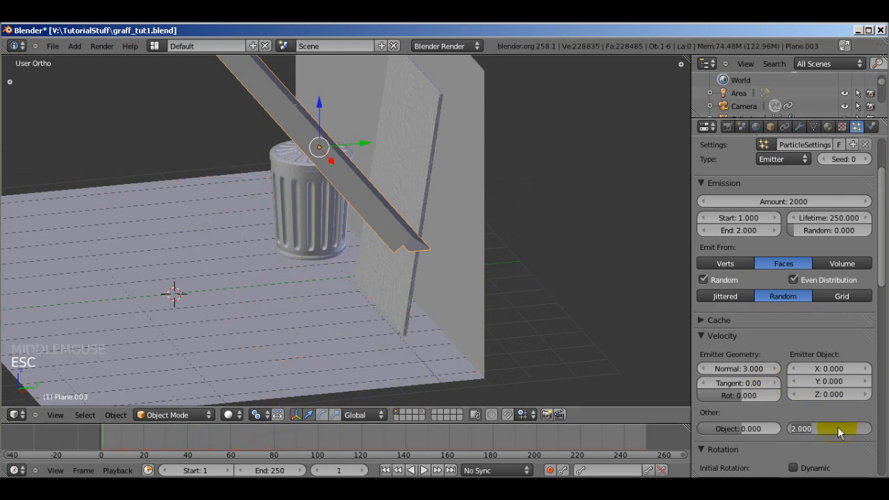
type("3")
left_click(838, 426)
left_click(751, 369)
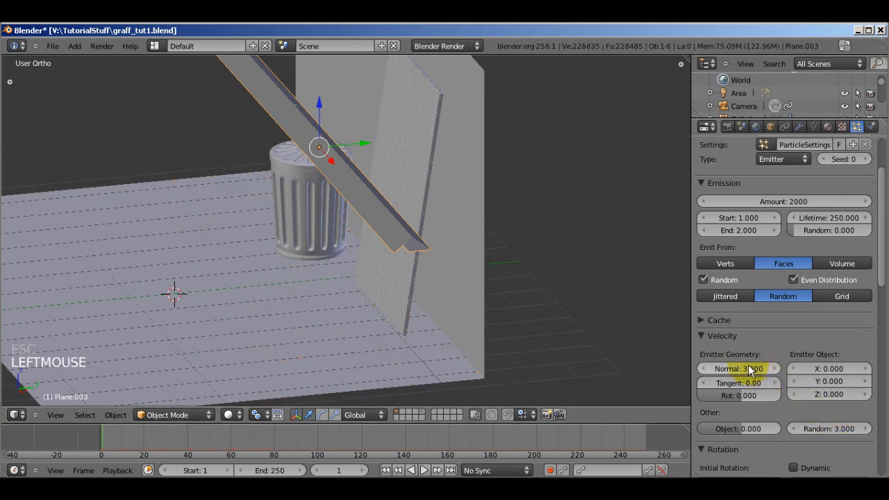
type("5")
key("Return")
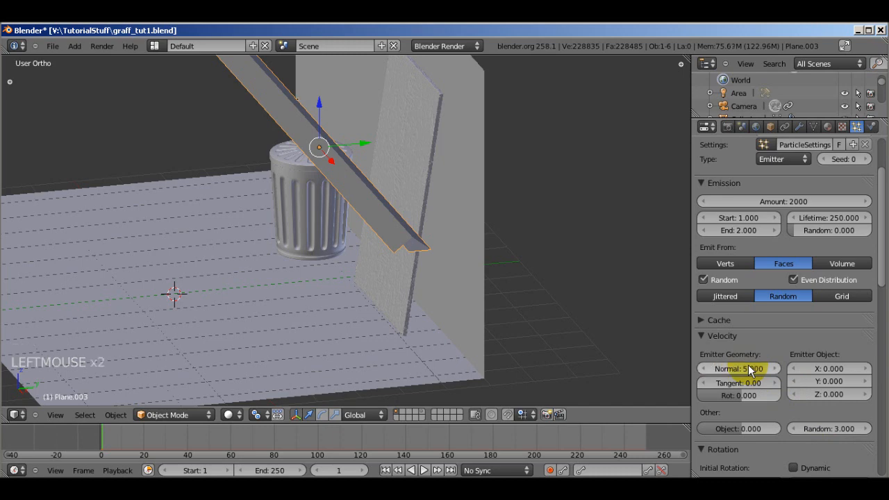
Play the simulation with the higher emission velocities, view it from the side, and stop playback.
scroll(463, 294, "down", 1)
key("alt+a")
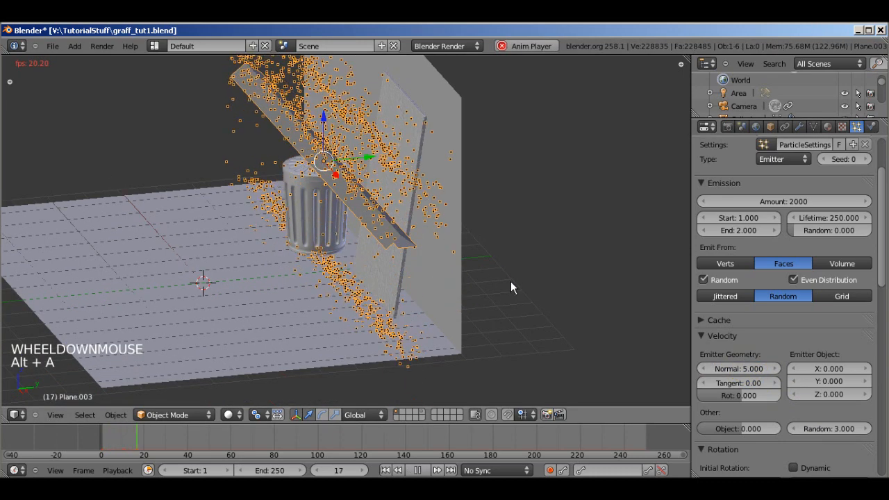
middle_click_drag(581, 284, 552, 261)
key("Escape")
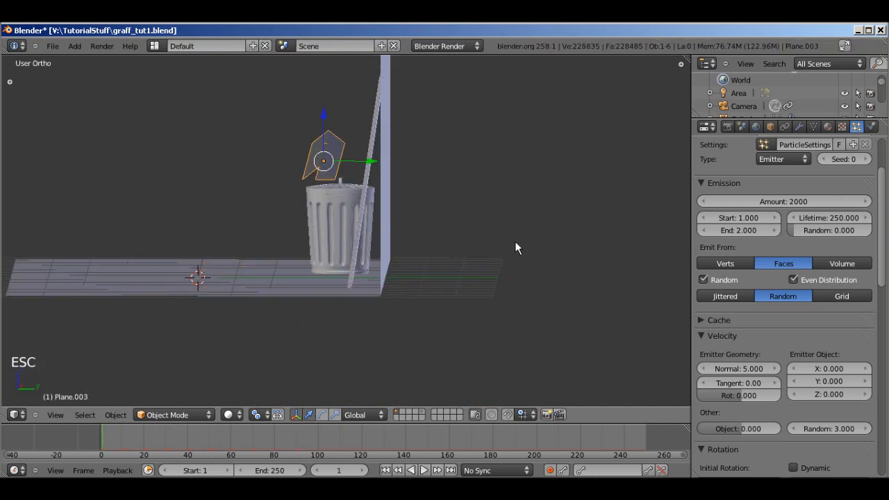
Raise the emitter's top ridge edge slightly in Edit Mode and select the entire mesh.
key("Tab")
middle_click_drag(379, 169, 359, 171)
right_click(341, 155)
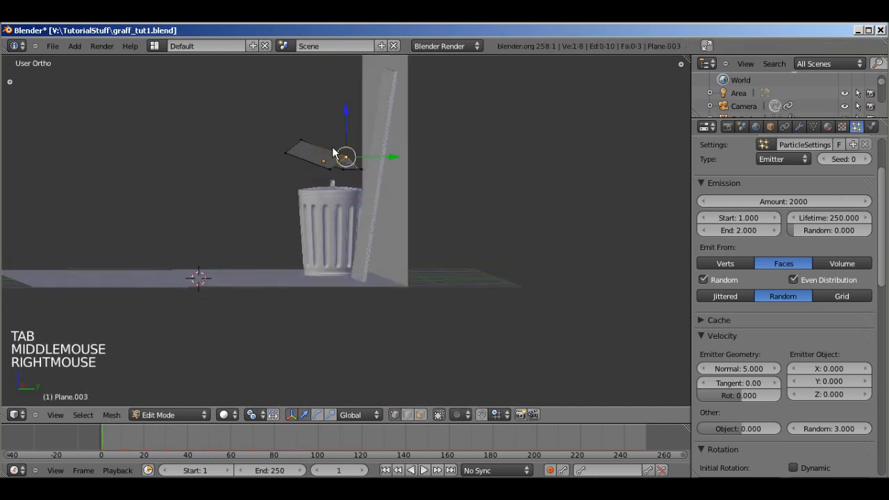
right_click(323, 130, "shift")
left_click_drag(323, 106, 325, 99)
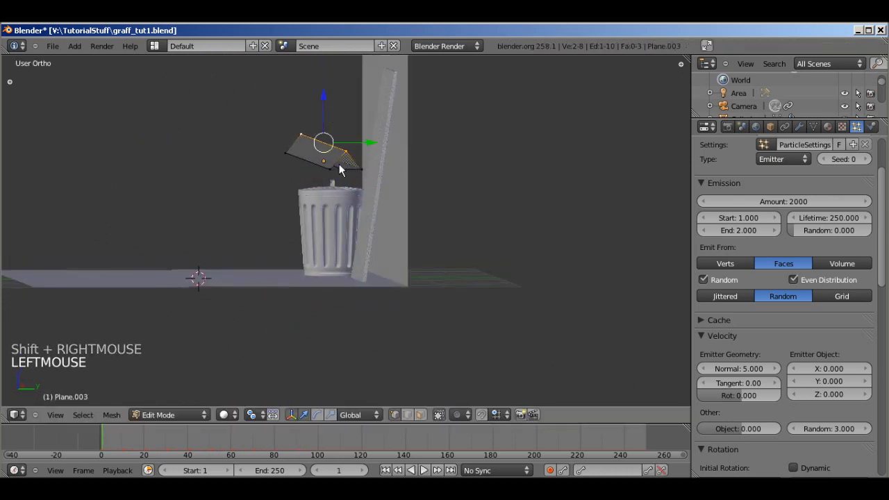
middle_click_drag(339, 164, 344, 157)
key("a")
key("a")
middle_click_drag(431, 201, 496, 234)
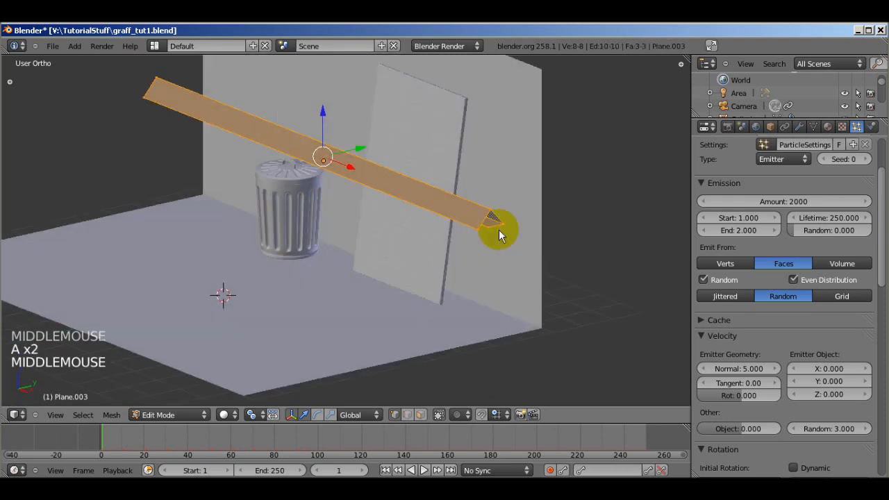
key("s")
key("s")
key("shift+y")
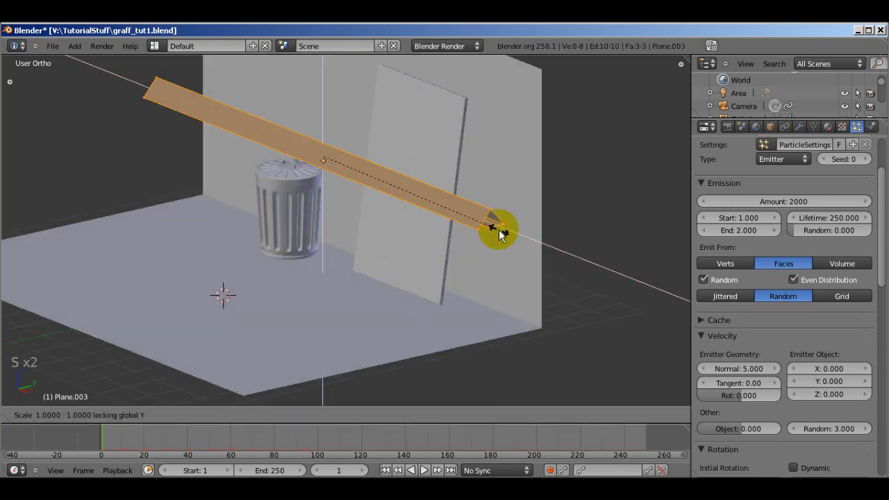
right_click(491, 232)
Scale the emitter mesh to about 0.56 in Y and Z, keeping its X length, and return to Object Mode.
key("s")
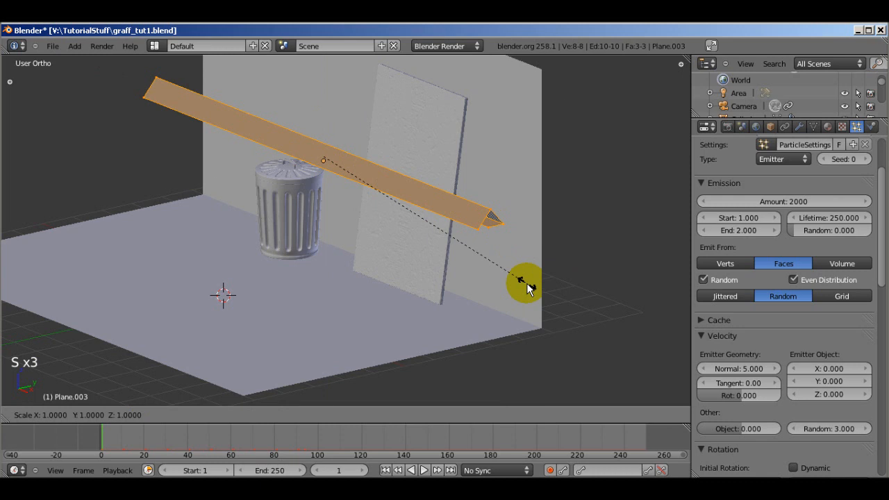
key("shift+x")
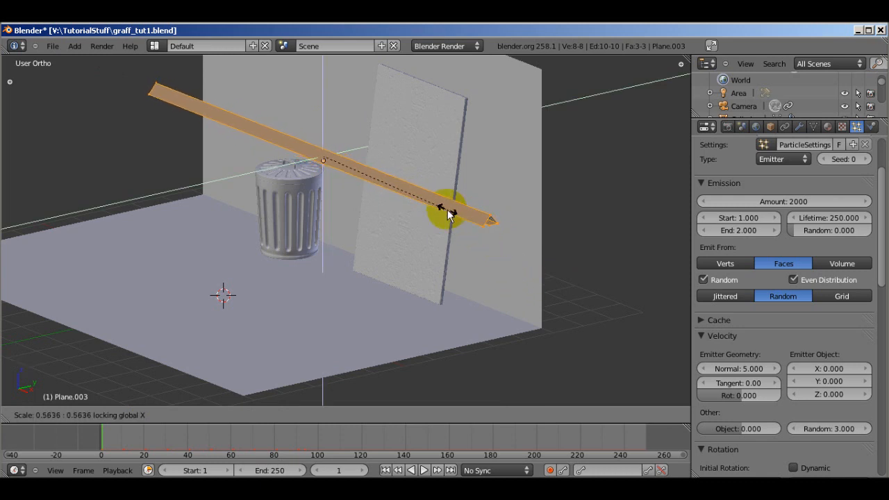
left_click(449, 216)
key("Tab")
middle_click_drag(529, 265, 466, 231)
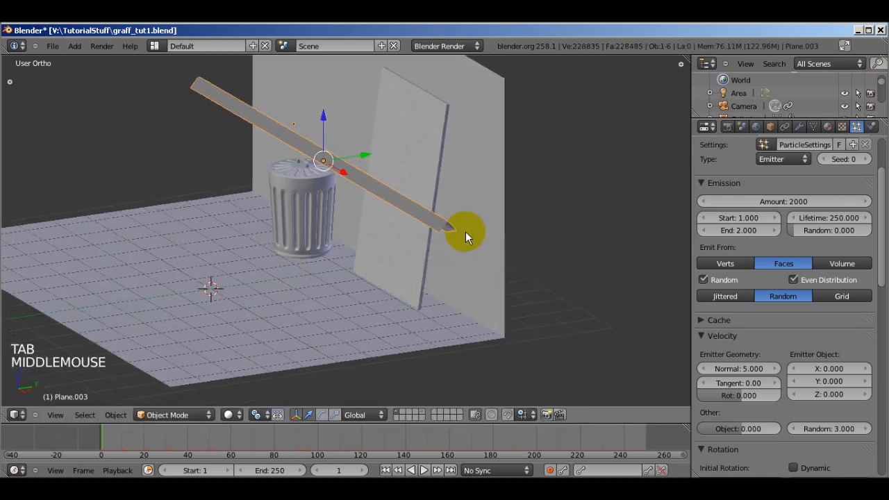
Select the vertex at one end of the emitter's ridge in Edit Mode and toggle the face normals display on and off.
key("Tab")
scroll(472, 227, "up", 2)
right_click(490, 235)
middle_click_drag(500, 278, 561, 232)
key("n")
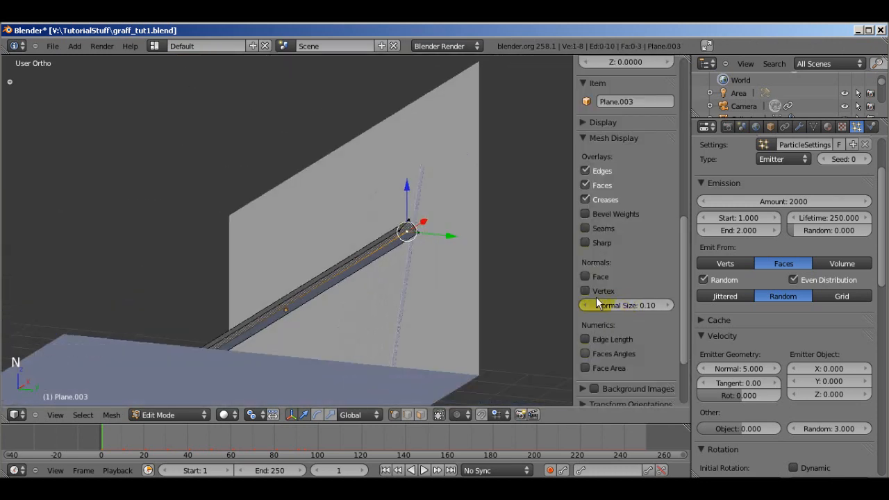
left_click(588, 277)
left_click(427, 154)
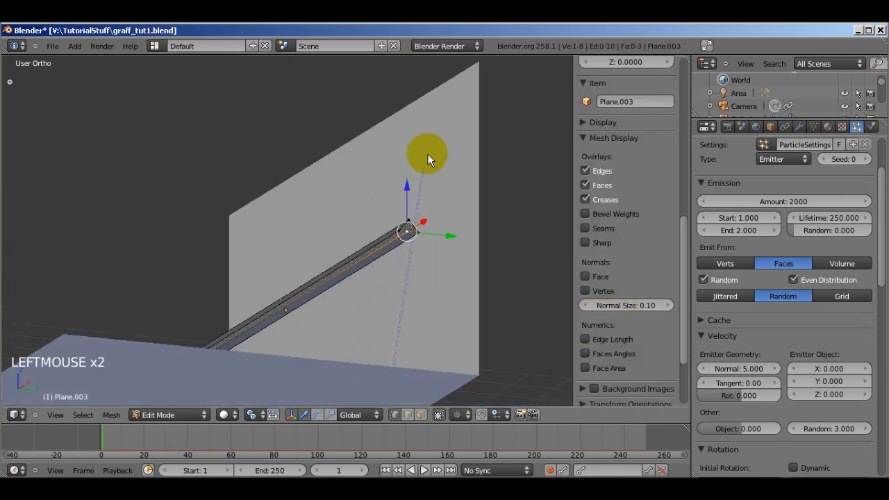
middle_click_drag(427, 153, 524, 281)
key("n")
Add the ridge's other end vertex to the selection, move the ridge edge slightly, and return to Object Mode.
middle_click_drag(468, 240, 403, 308)
scroll(438, 246, "up", 3)
right_click(346, 389, "shift")
middle_click_drag(345, 389, 469, 314)
left_click_drag(469, 314, 471, 316)
middle_click_drag(470, 316, 486, 245)
key("Tab")
Replay the simulation to check how the reshaped emitter scatters the particles, and stop playback.
scroll(477, 287, "down", 3)
key("alt+a")
scroll(496, 212, "up", 2)
key("Escape")
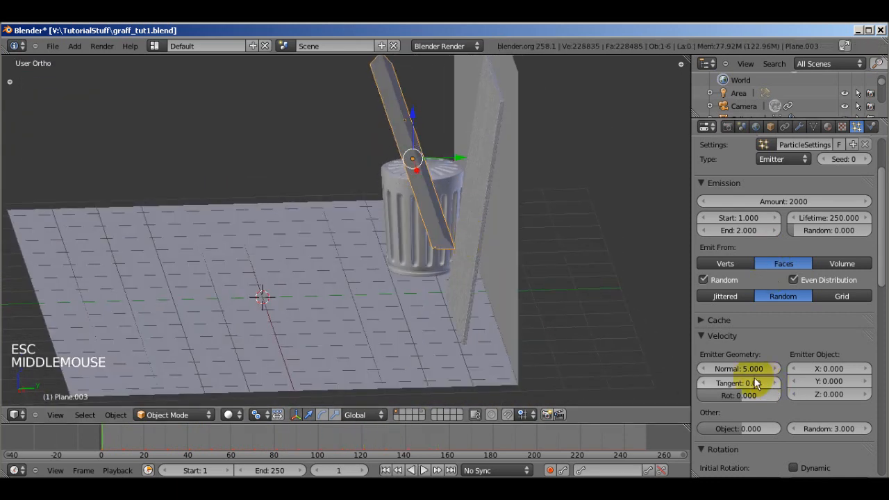
Set the particles' normal emission velocity to 4 and replay the simulation.
left_click(736, 368)
type("4")
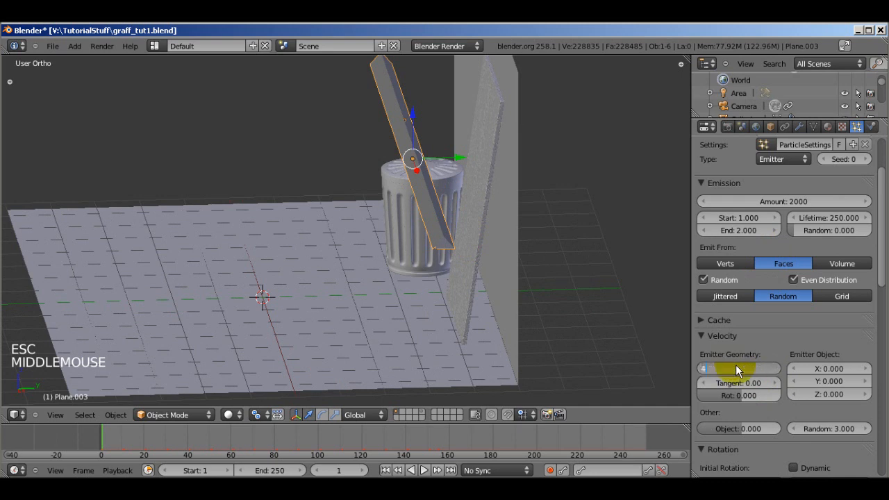
key("Return")
key("alt+a")
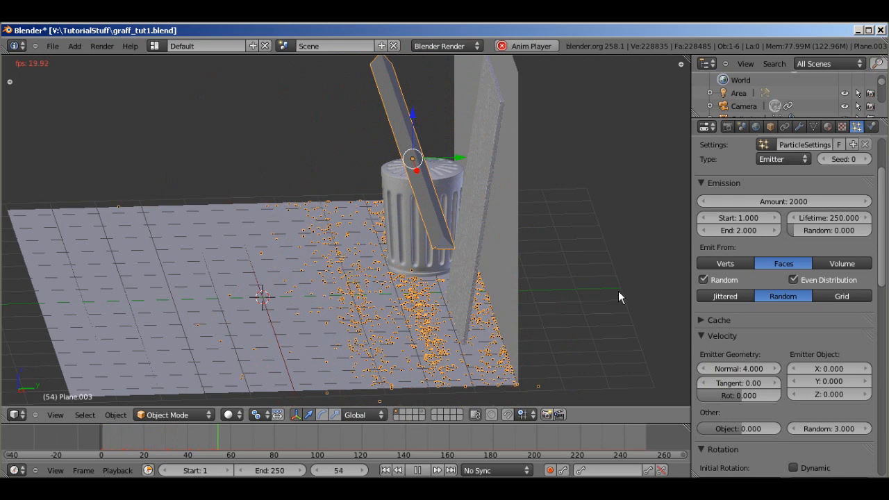
Set the particles' normal emission velocity to 3 and replay the simulation.
key("Escape")
left_click(736, 369)
type("2")
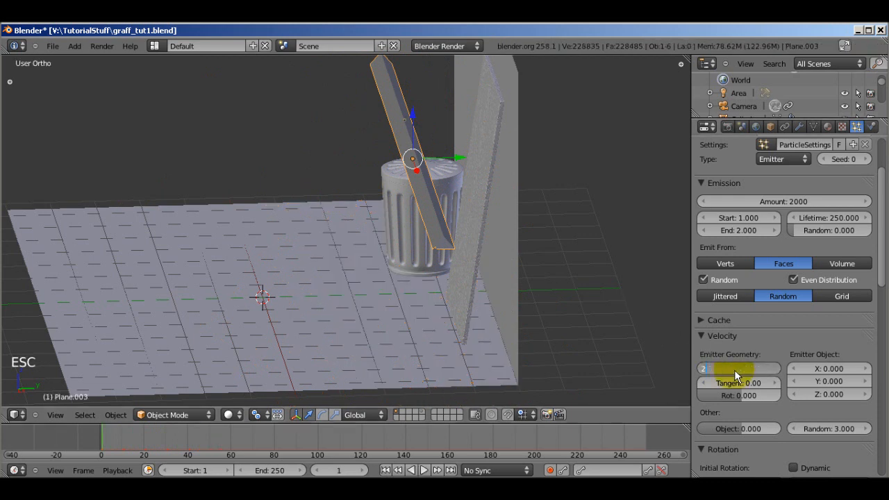
key("BackSpace")
type("3")
key("Return")
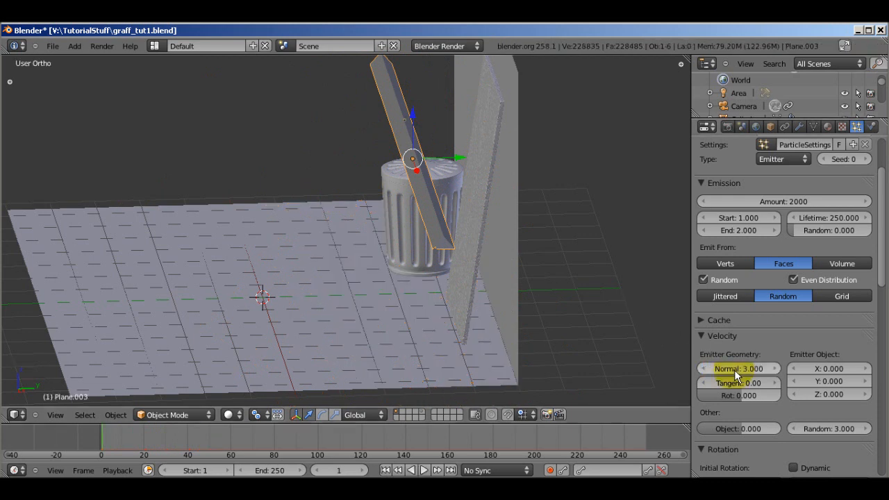
key("alt+a")
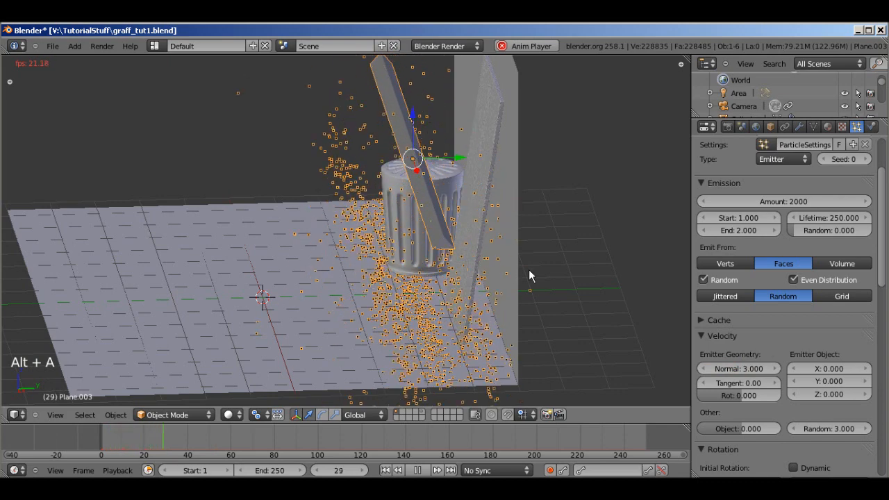
Check the playing particle scatter through the camera view, and stop playback.
middle_click_drag(473, 254, 483, 249)
key("KP_0")
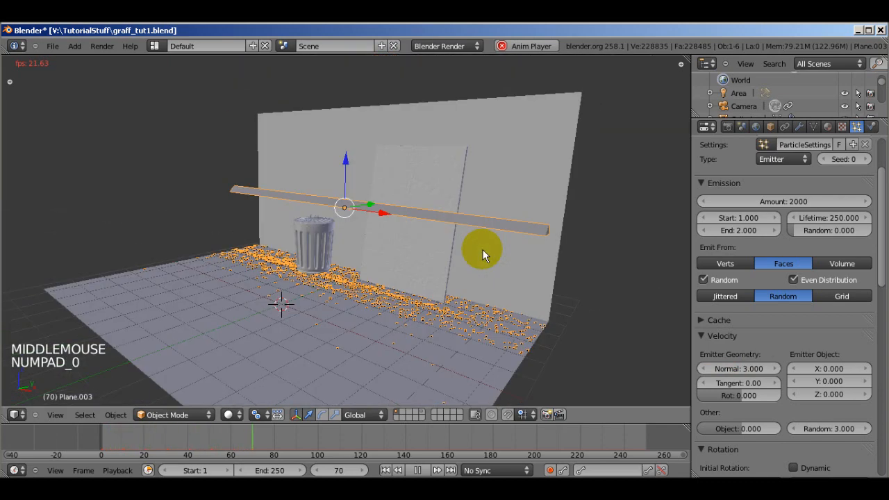
scroll(487, 254, "up", 4)
scroll(488, 255, "down", 2)
key("Escape")
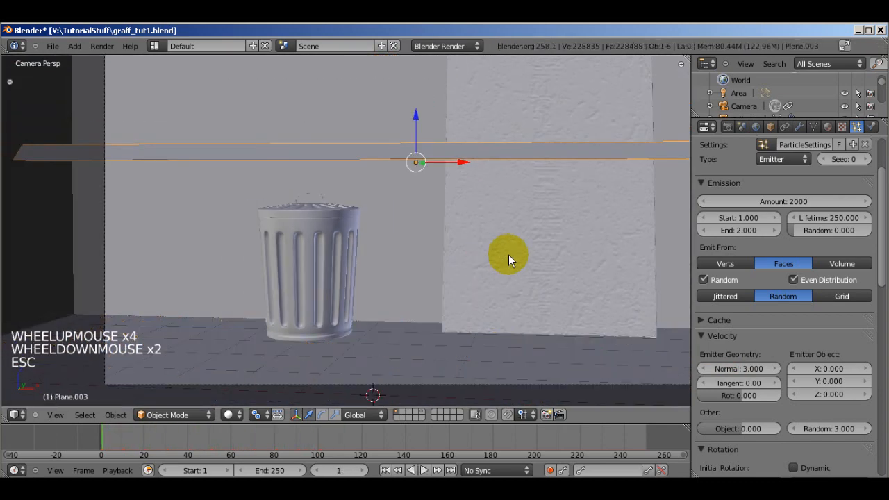
Show the layer holding the camera and lights alongside the scene layer, and select the camera.
scroll(567, 255, "down", 3)
middle_click_drag(568, 257, 454, 269)
scroll(454, 270, "down", 3)
scroll(343, 261, "down", 2)
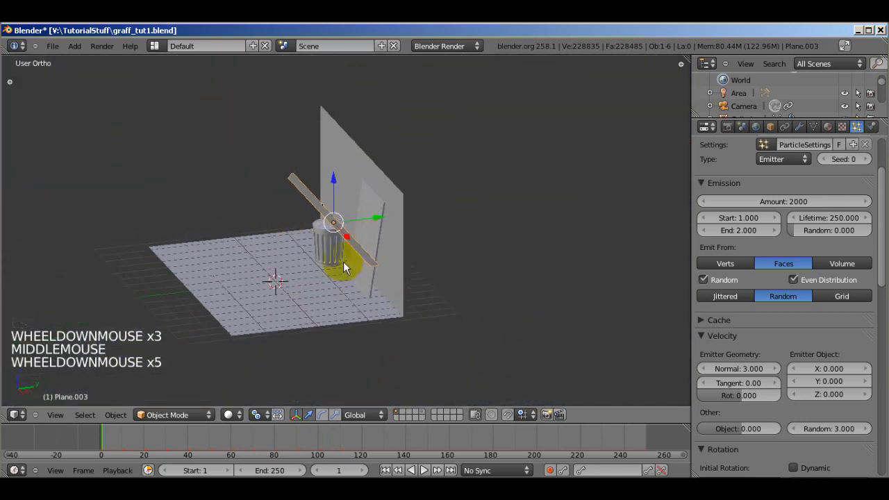
left_click(420, 411, "shift")
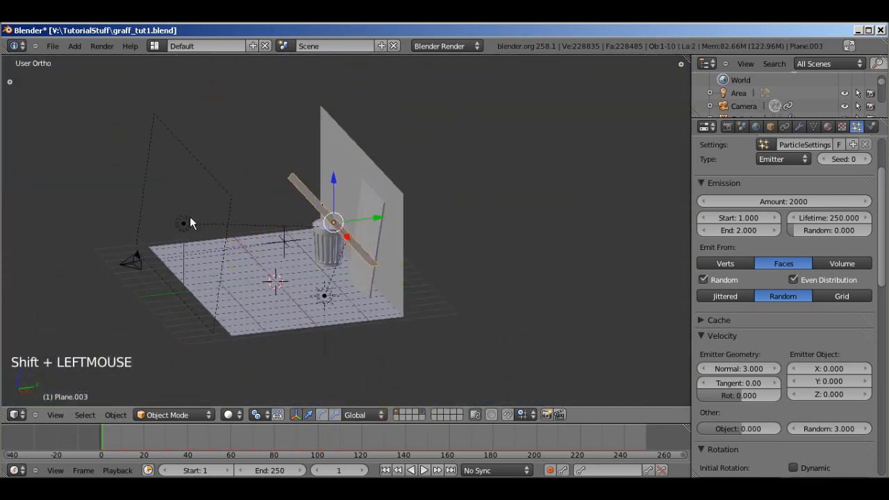
right_click(135, 262)
Set the camera's focal length to 28 mm.
left_click(800, 127)
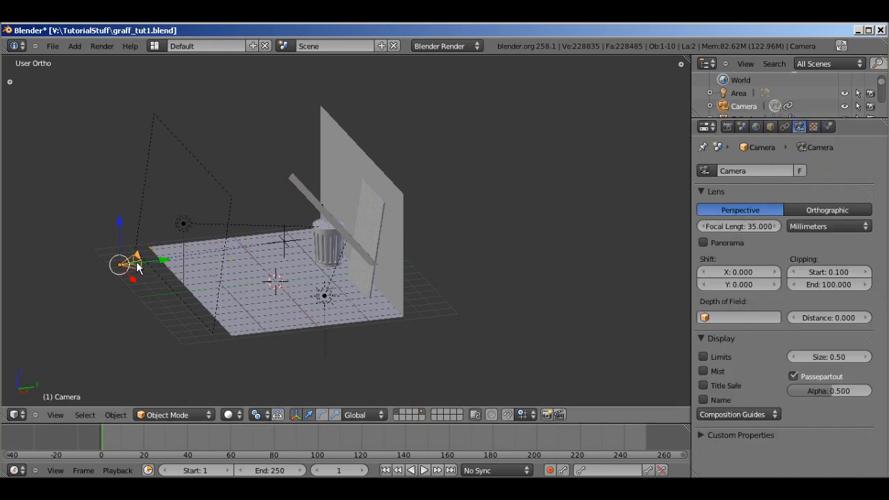
left_click(748, 230)
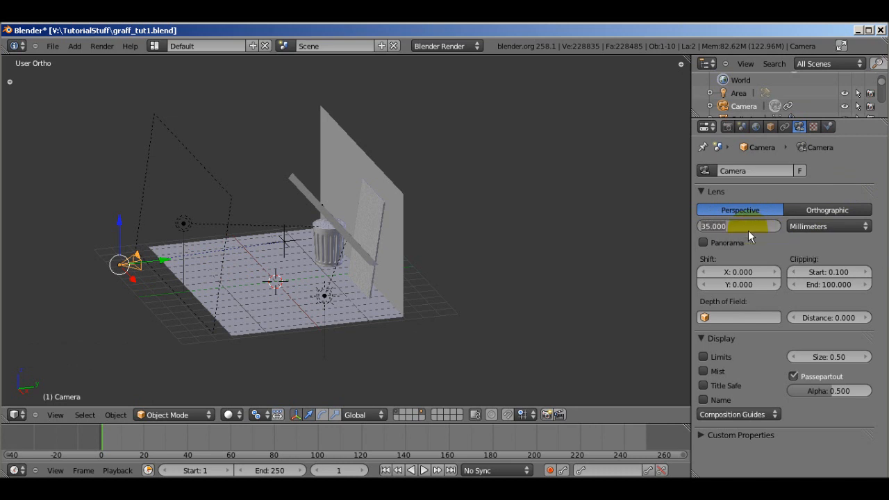
type("28")
key("Return")
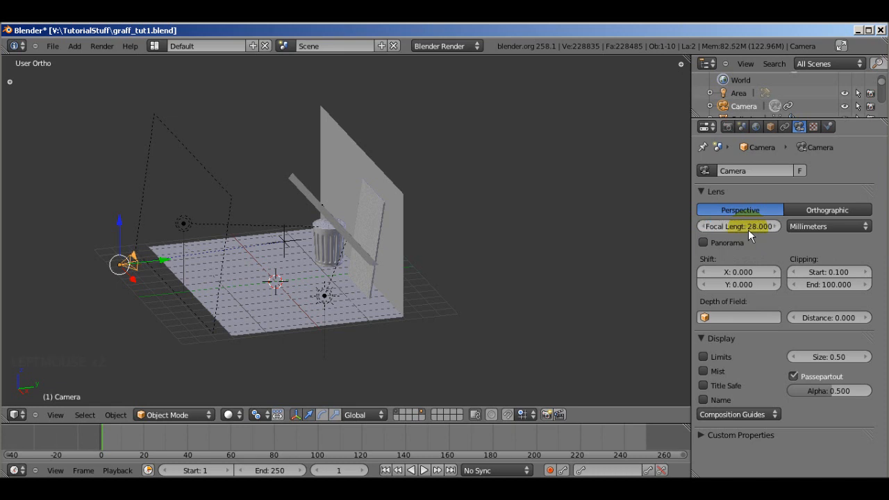
Look through the camera and move it along the global Y axis, closer to the trash can and wall.
key("KP_0")
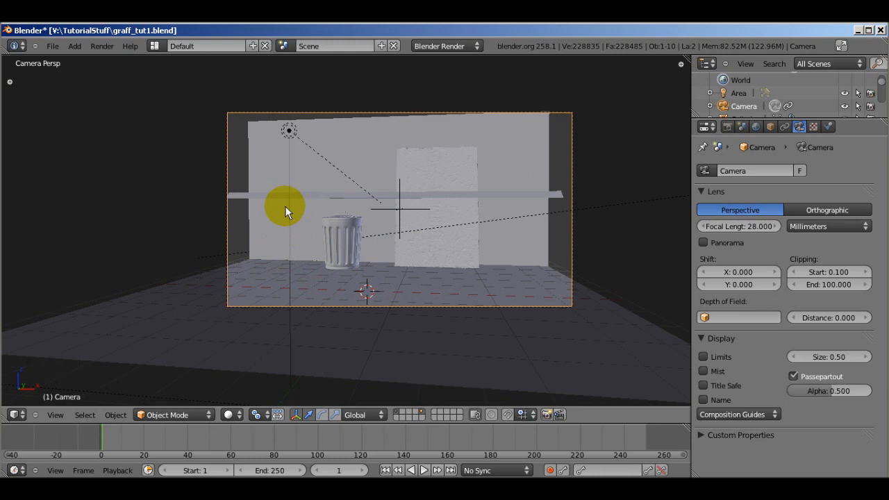
key("g")
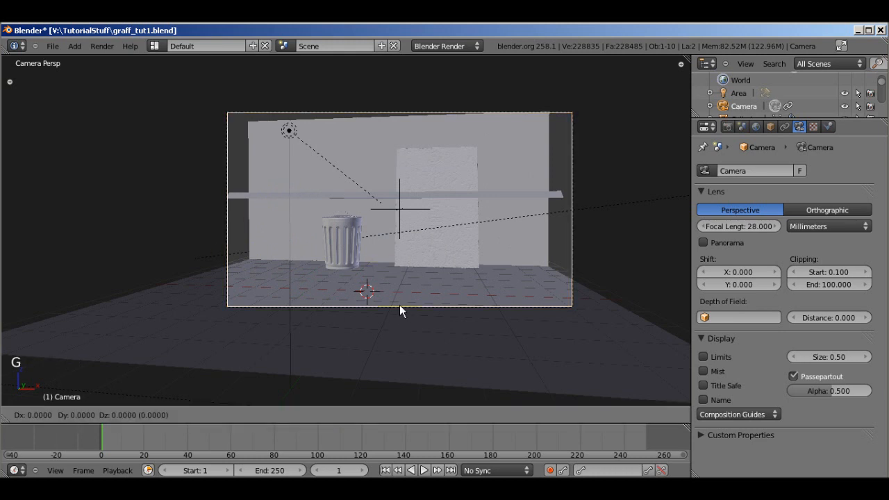
key("y")
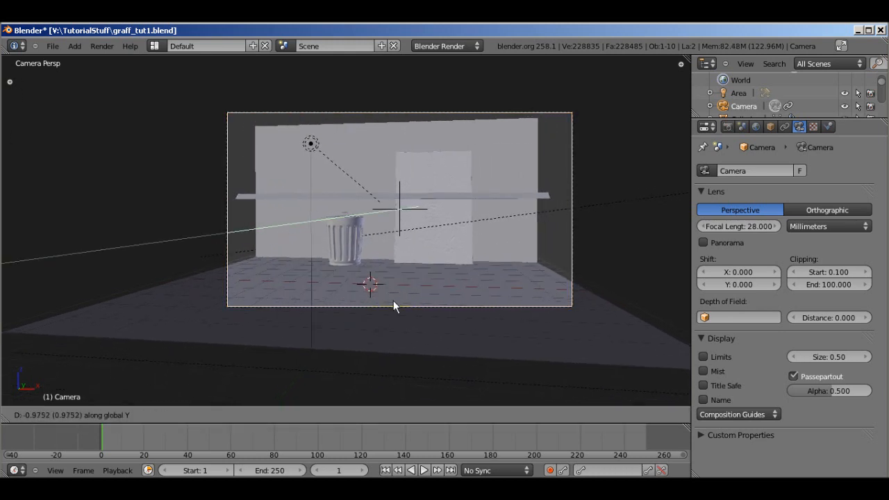
left_click(480, 355)
key("r")
right_click(451, 248)
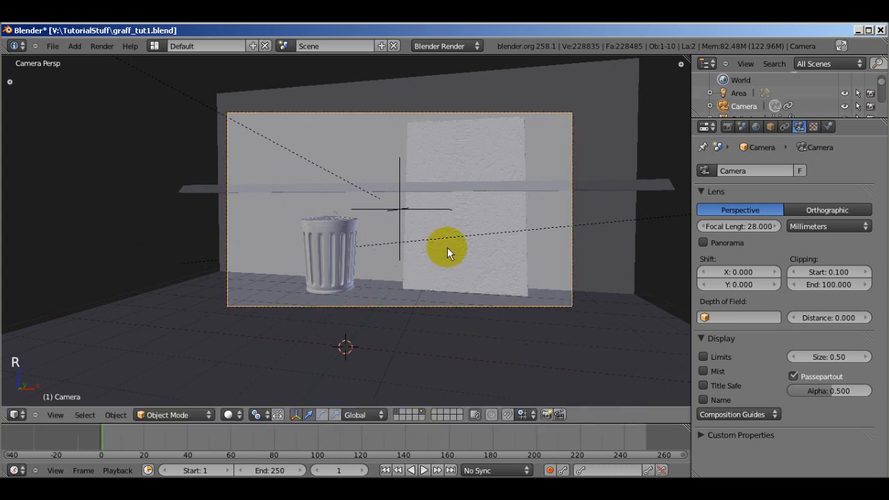
Select the empty at the centre of the camera frame and shift it slightly to adjust the framing.
right_click(397, 208)
key("g")
key("g")
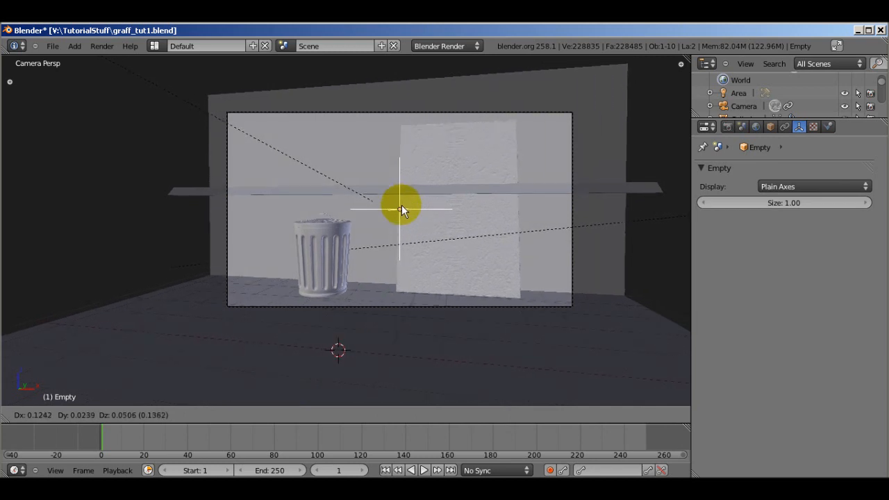
left_click(402, 204)
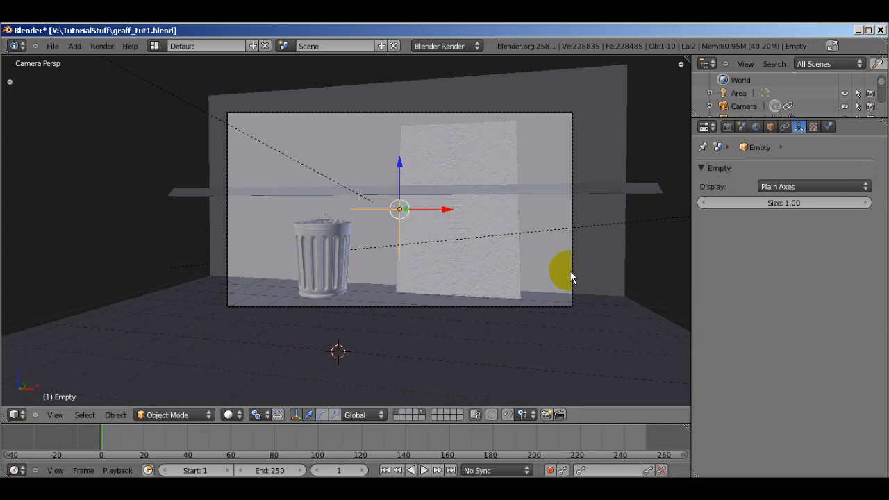
Select the camera and lower it by about 0.4 units along the global Z axis.
scroll(524, 274, "up", 4)
scroll(524, 278, "down", 3)
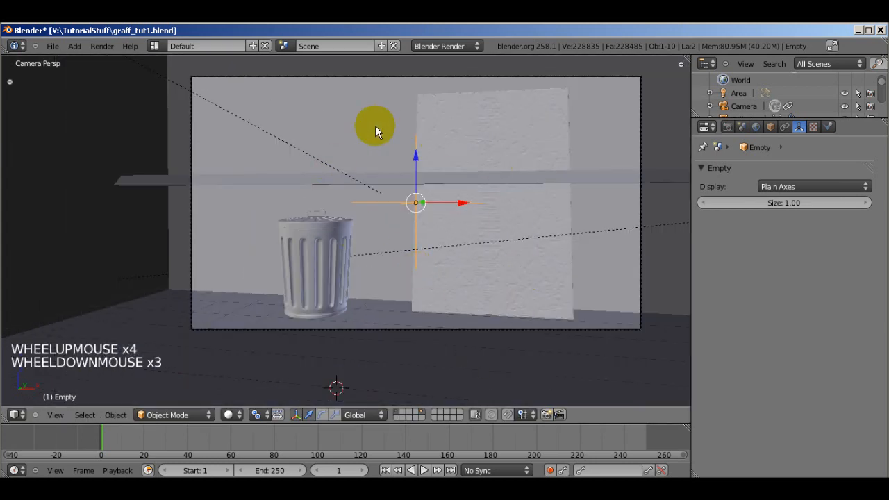
right_click(473, 326)
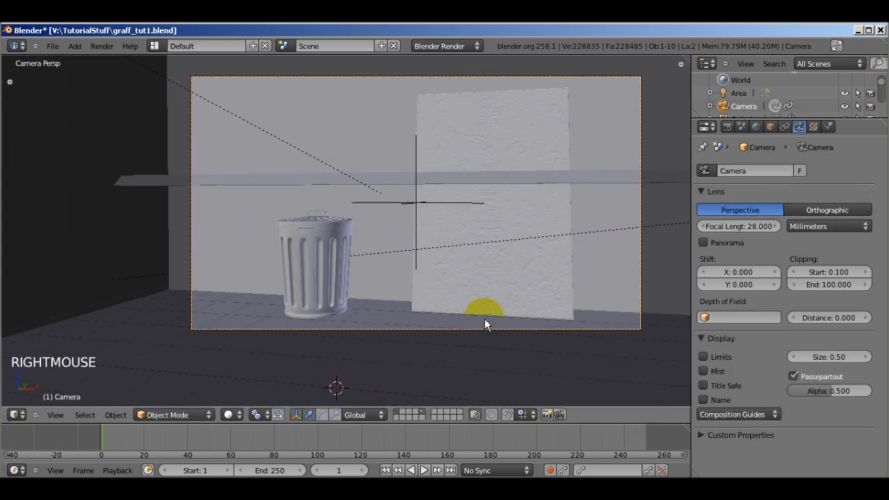
key("g")
key("g")
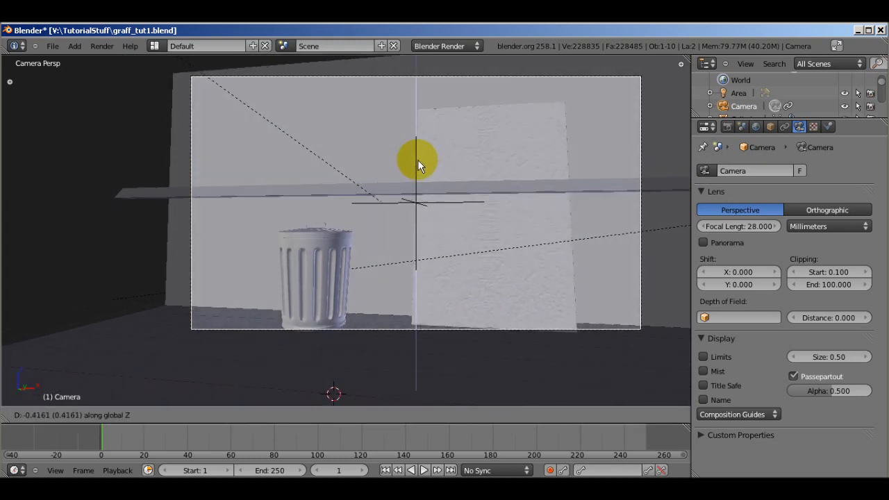
left_click(419, 162)
key("g")
key("z")
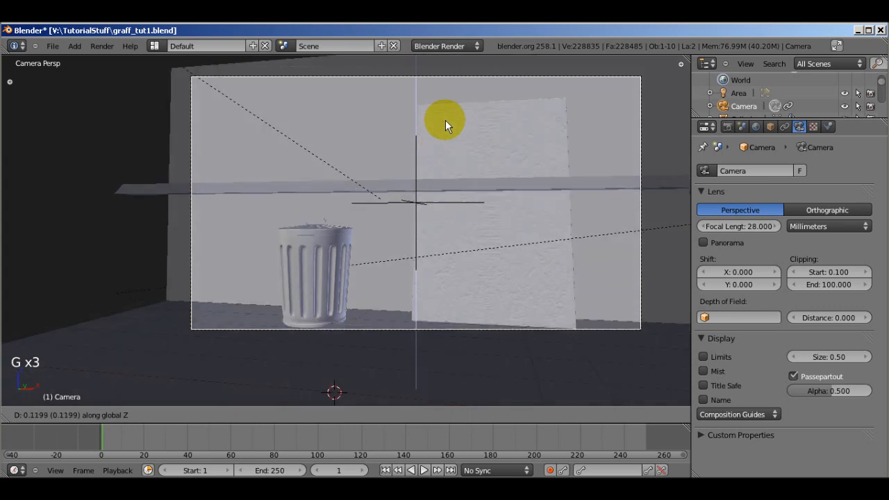
right_click(438, 149)
Lower the camera's target empty by about 0.2 units along the global Z axis and deselect everything.
right_click(415, 207)
key("g")
key("g")
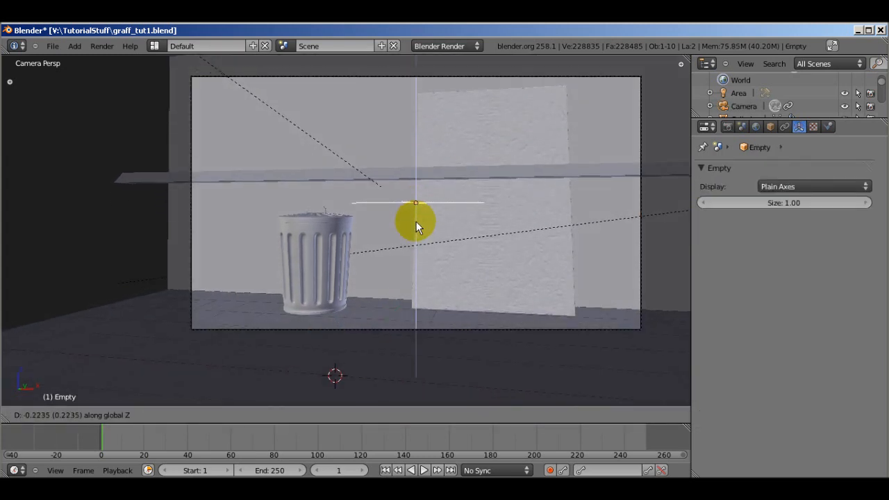
left_click(417, 218)
key("a")
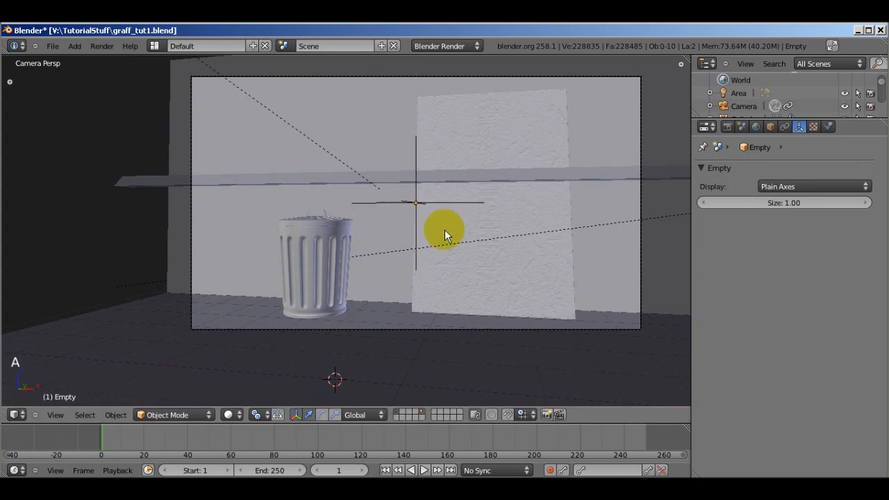
scroll(444, 230, "down", 4)
scroll(445, 232, "up", 3)
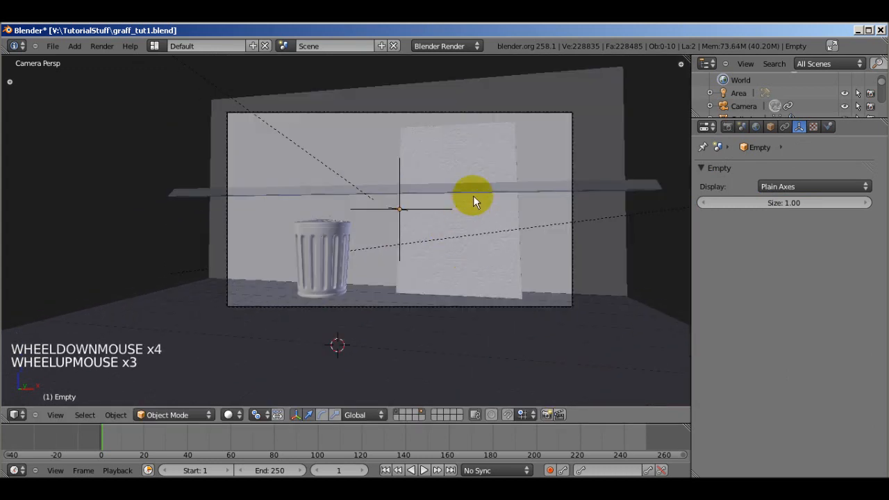
Leave the camera view, show only the first layer with the scene meshes, and replay the particle simulation.
middle_click_drag(486, 185, 417, 240)
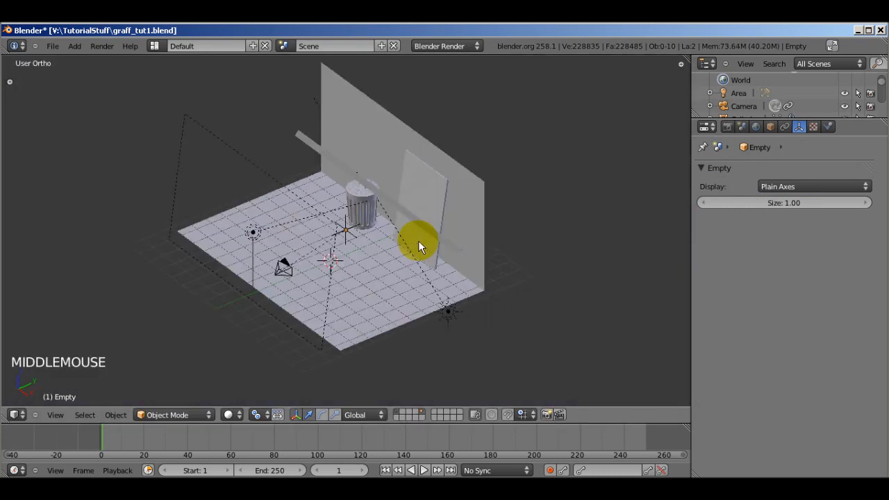
scroll(417, 240, "up", 4)
left_click(399, 415)
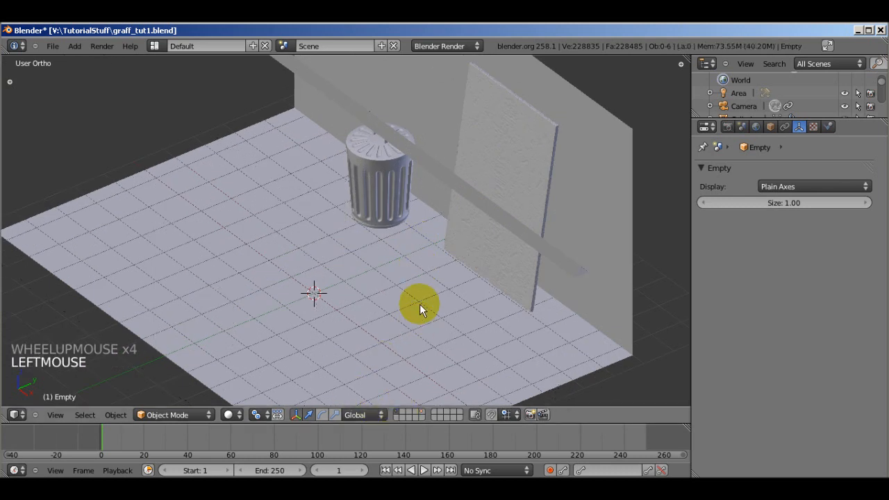
key("alt+a")
middle_click_drag(471, 289, 445, 277)
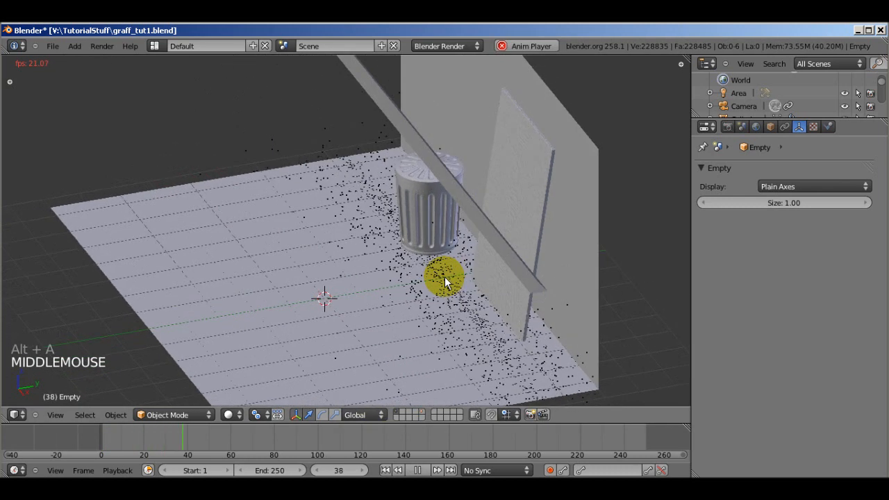
Examine the particles on the ground around the trash can through the camera, toggling wireframe display on and off.
scroll(465, 324, "up", 3)
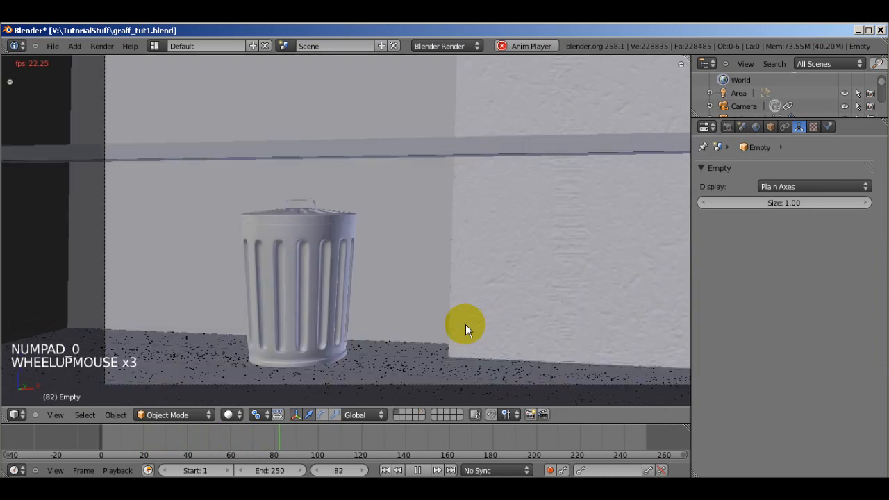
middle_click_drag(423, 344, 421, 290, "shift")
scroll(421, 291, "up", 2)
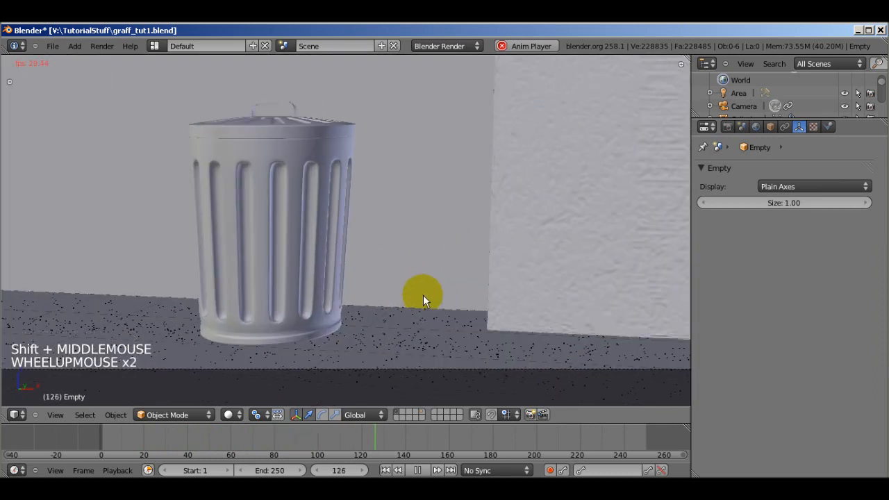
key("z")
key("z")
scroll(424, 295, "down", 3)
Stop playback and save the scene over graff_tut1.blend.
key("Escape")
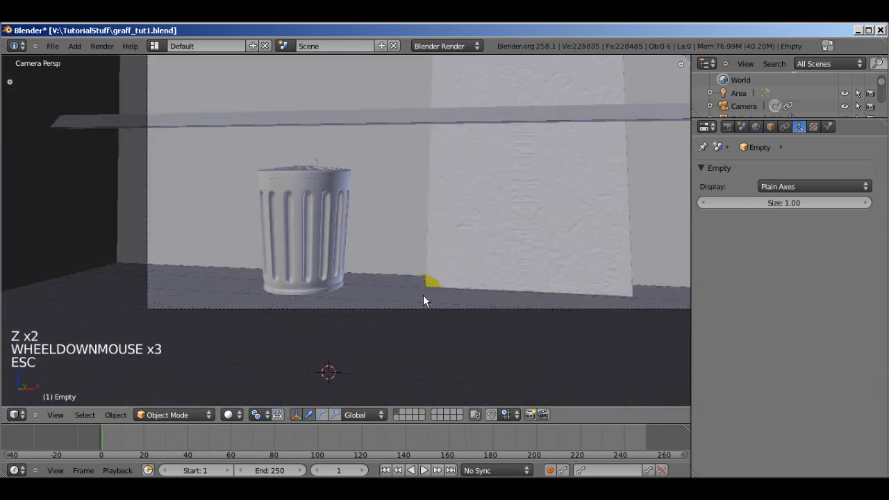
key("ctrl+s")
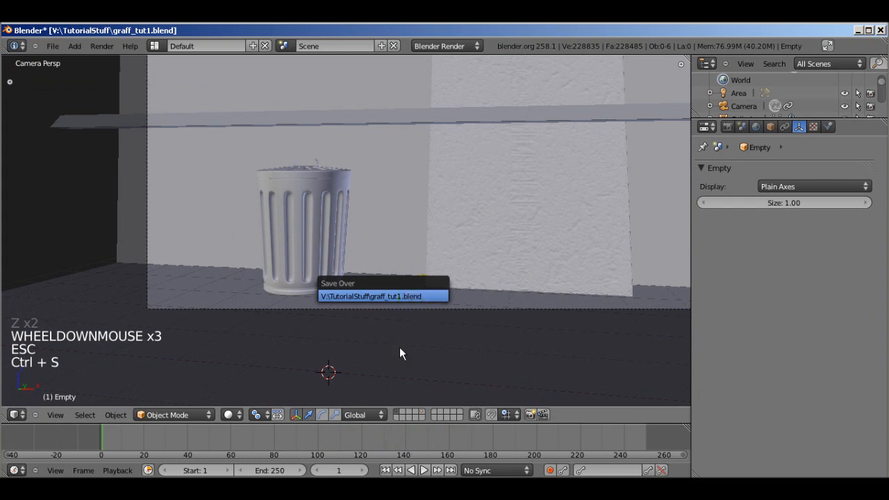
key("Return")
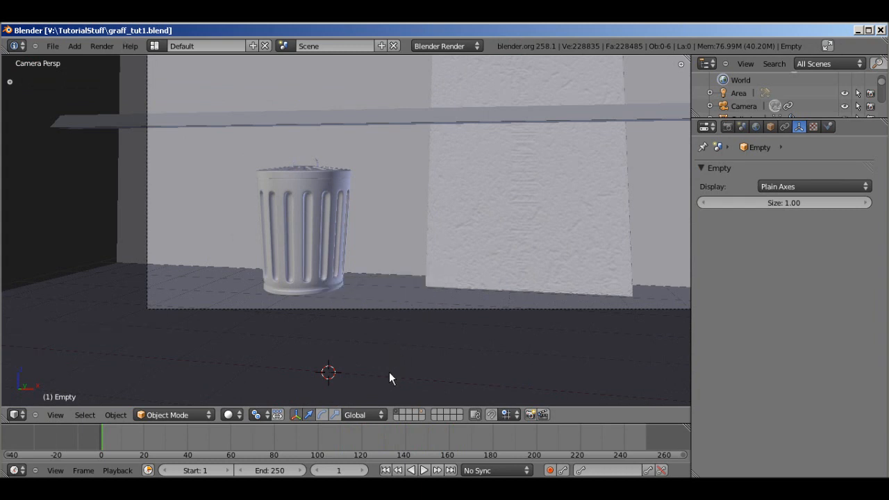
Examine the scene from outside the camera in wireframe and solid display, and select the long particle emitter.
mouse_move(445, 213)
middle_mouse_down()
mouse_move(499, 187)
mouse_move(460, 235)
mouse_move(449, 271)
mouse_move(428, 242)
mouse_move(527, 265)
middle_mouse_up()
scroll(448, 271, "down", 2)
scroll(449, 265, "down", 1)
scroll(472, 281, "up", 1)
key("z")
middle_click_drag(473, 282, 437, 262)
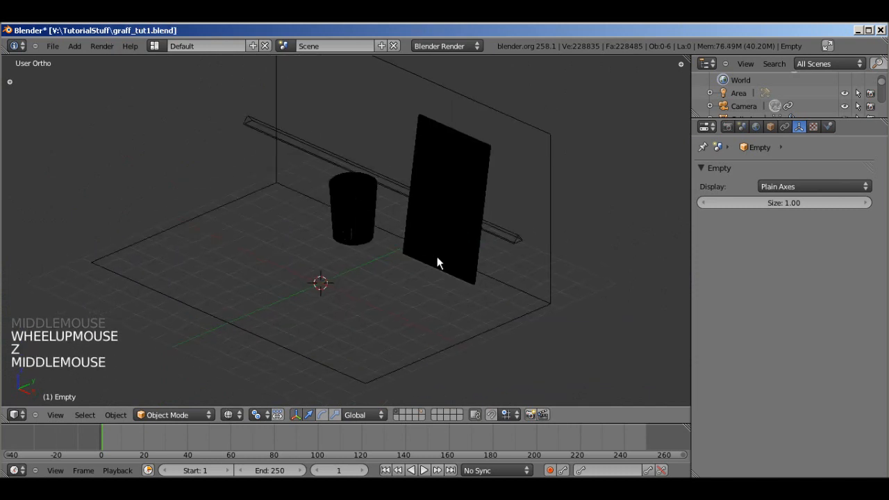
key("z")
scroll(441, 262, "up", 2)
right_click(416, 153)
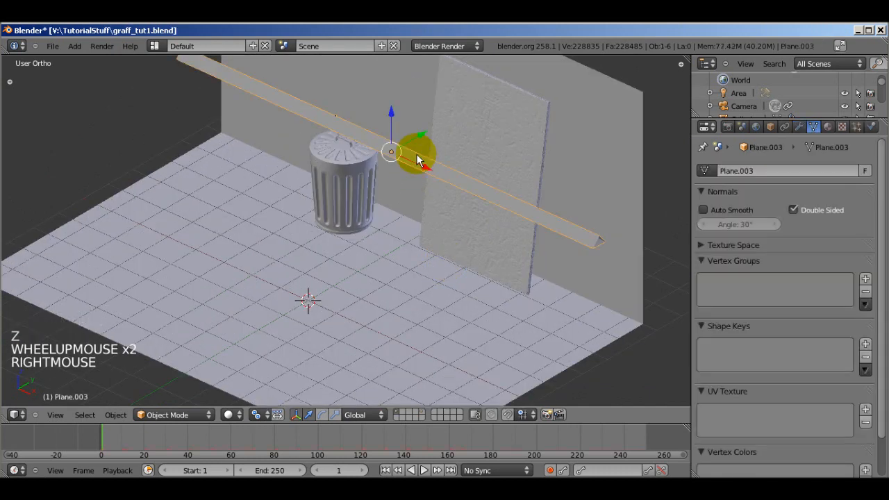
Show only the empty second layer and add a cube mesh at the 3D cursor.
scroll(477, 250, "down", 2)
key("KP_1")
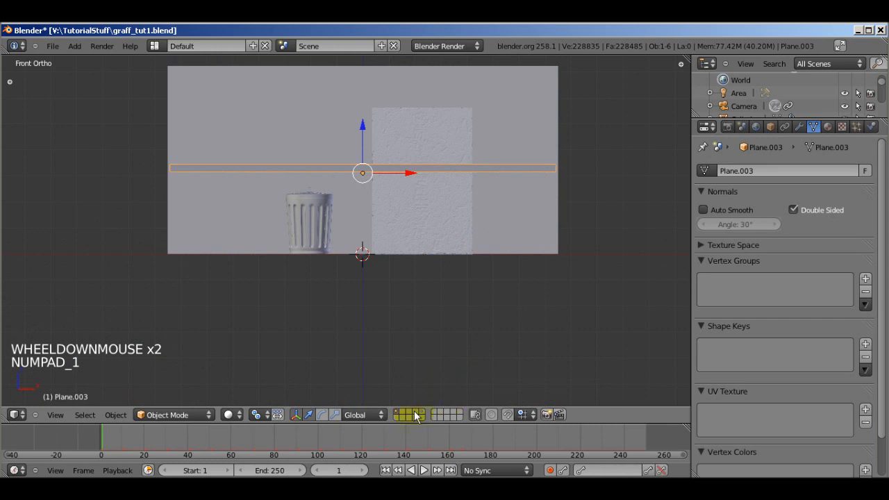
left_click(403, 414)
key("shift+a")
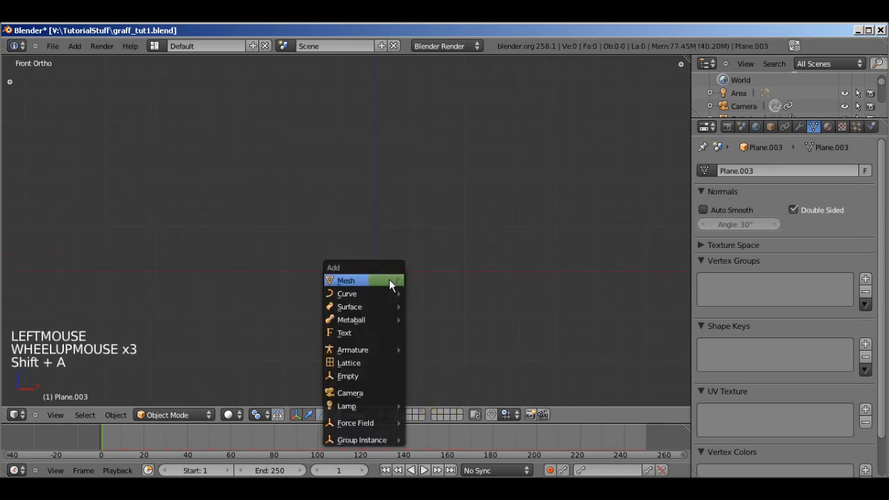
mouse_move(390, 280)
left_click(433, 292)
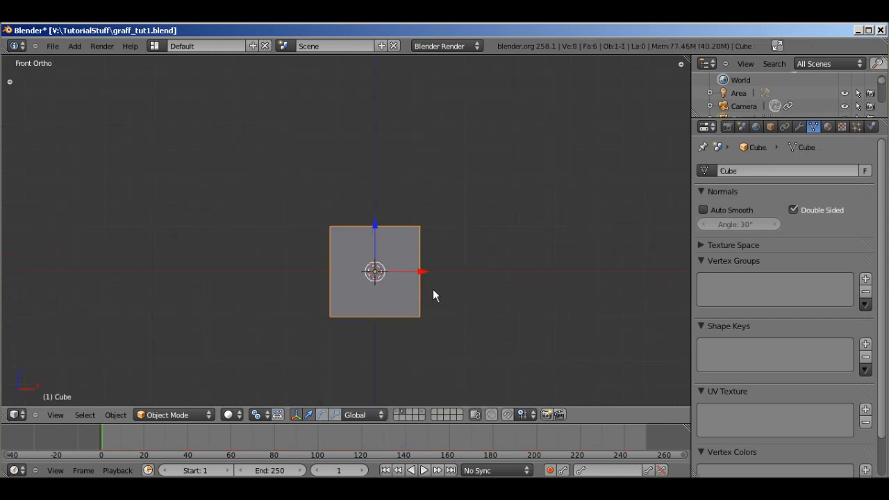
In Edit Mode, move the whole cube mesh 1 unit up along the global Z axis.
key("KP_7")
scroll(433, 289, "down", 5)
middle_click_drag(459, 326, 377, 222, "shift")
key("Tab")
scroll(377, 222, "up", 6)
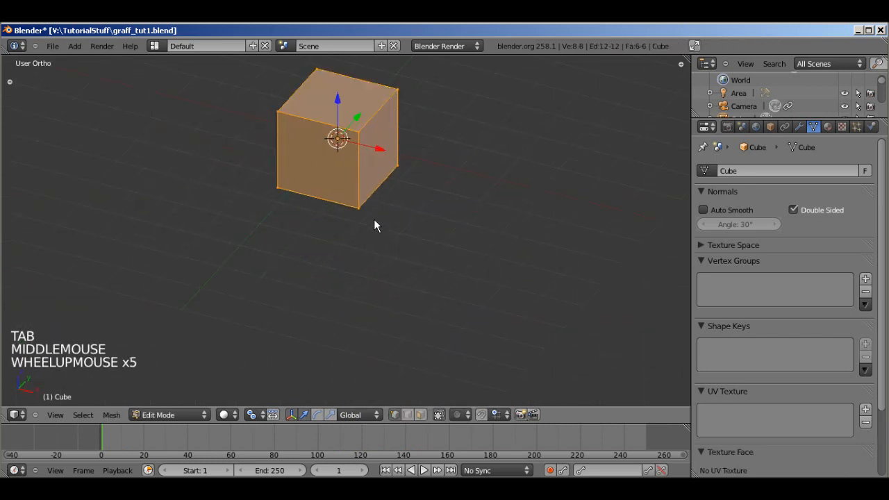
key("g")
key("z")
key("1")
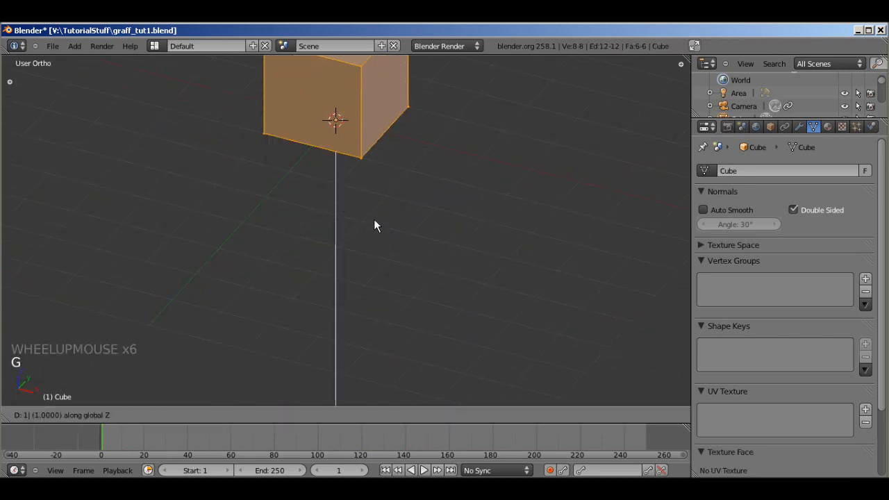
key("Return")
scroll(374, 226, "down", 3)
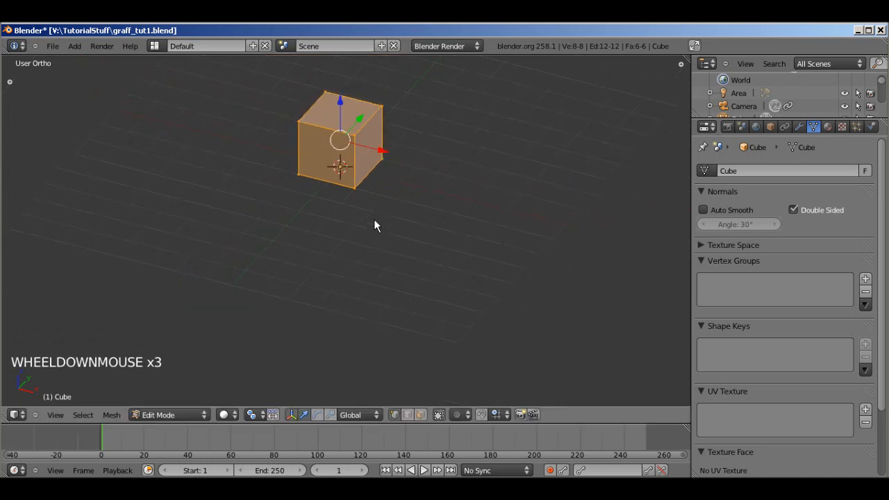
Examine the origin's position at the base of the cube from the front and from several angles.
key("KP_1")
scroll(380, 201, "up", 4)
scroll(379, 198, "up", 1)
middle_click_drag(379, 192, 427, 254, "shift")
scroll(427, 255, "up", 1, "shift")
scroll(446, 279, "up", 3)
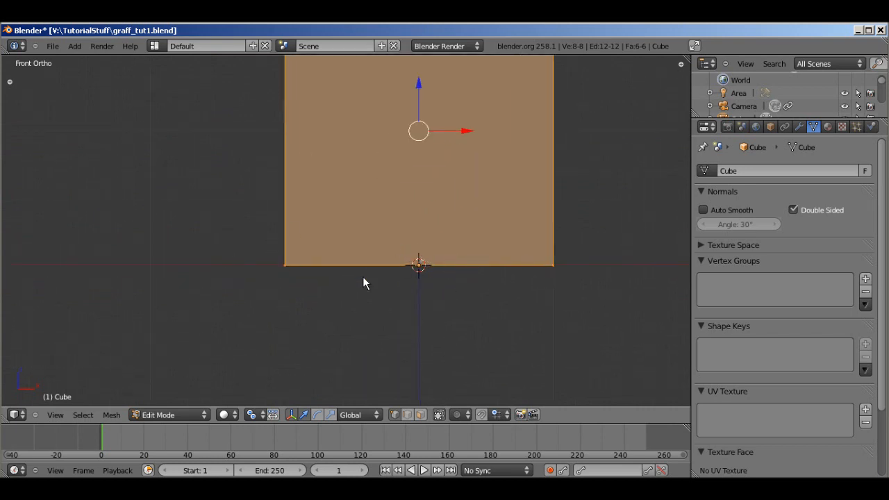
middle_click_drag(362, 276, 437, 252)
scroll(399, 271, "down", 3)
key("g")
right_click(468, 132)
key("Tab")
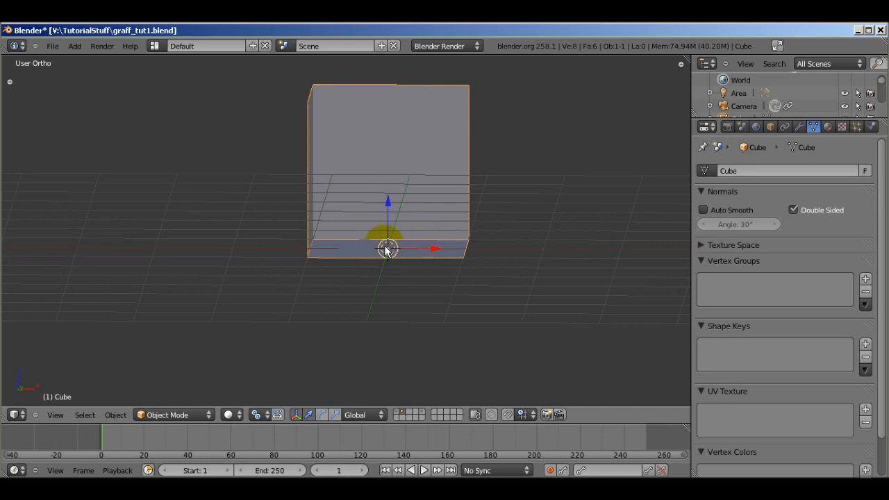
middle_click_drag(387, 251, 408, 212)
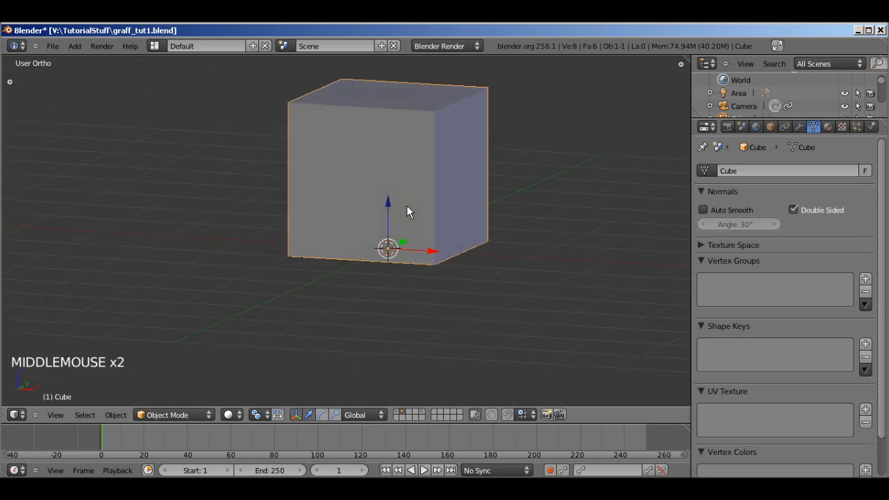
middle_click_drag(484, 107, 457, 135)
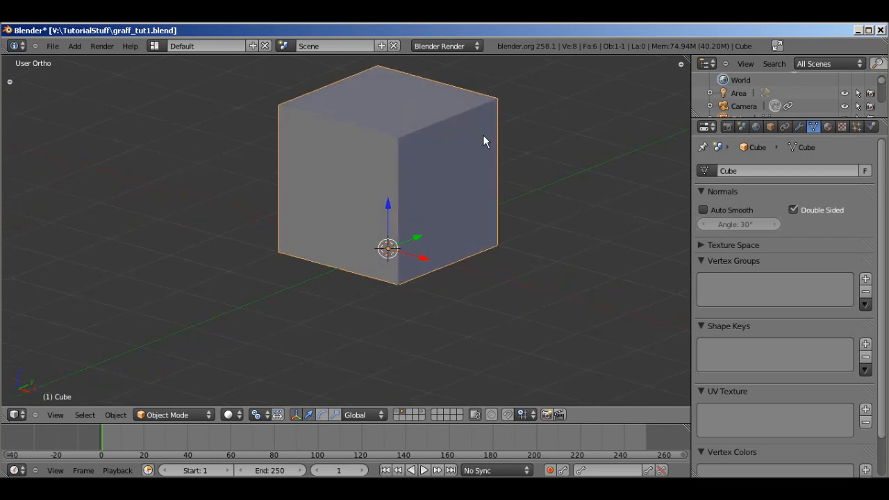
middle_click_drag(406, 277, 441, 248)
scroll(466, 250, "up", 5)
scroll(480, 251, "down", 4)
Select the cube's four top vertices in Edit Mode and lower them by about 1.2 units along Z.
key("Tab")
middle_click_drag(438, 186, 457, 164)
right_click(431, 139)
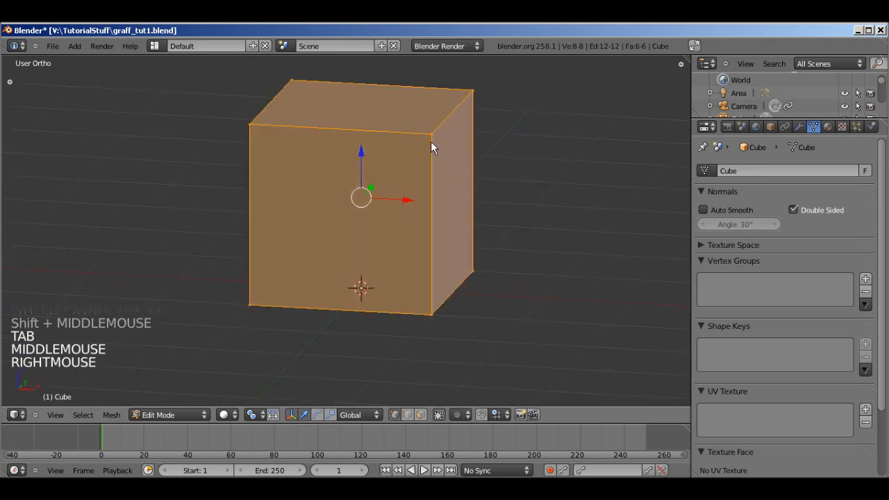
right_click(431, 134)
right_click(284, 102, "shift")
right_click(474, 95, "shift")
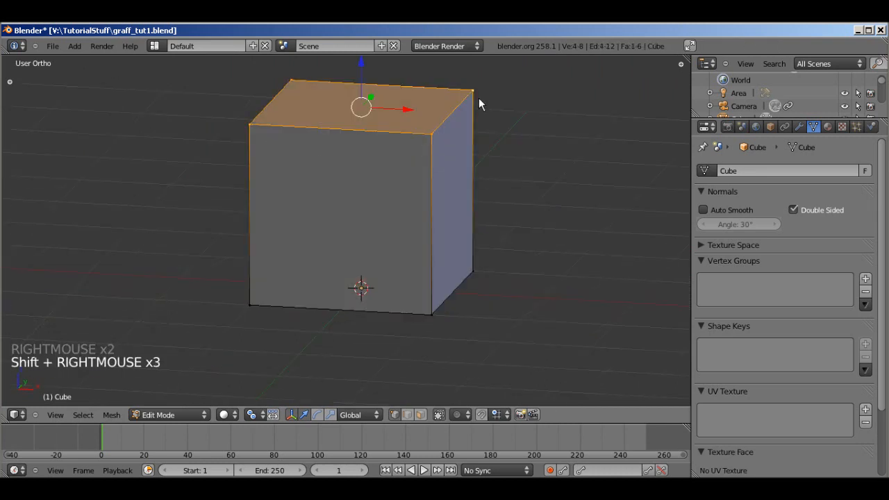
scroll(417, 101, "down", 3)
left_click_drag(361, 100, 394, 178)
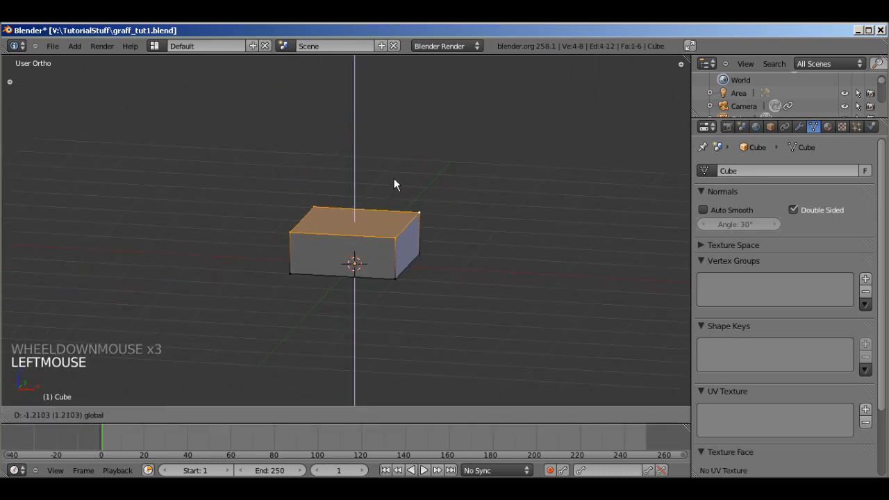
Select the whole box mesh and scale it down to less than half its size.
middle_click_drag(479, 221, 542, 261)
key("a")
key("a")
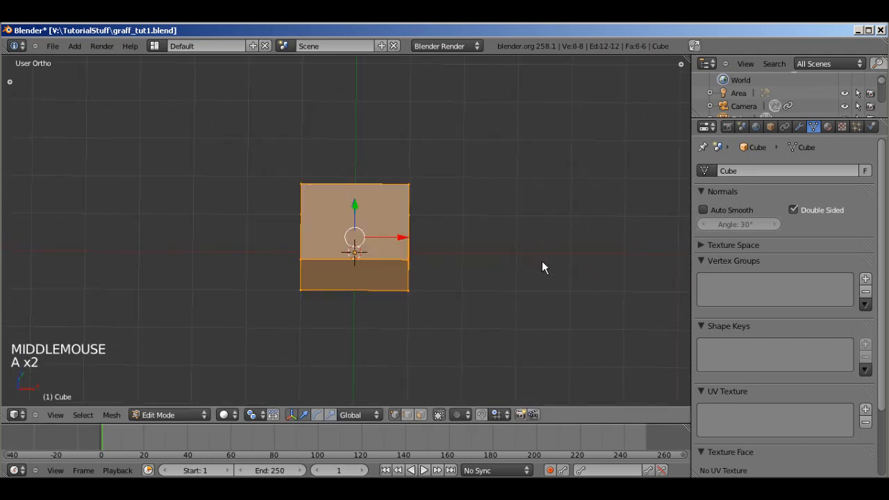
key("s")
left_click(440, 230)
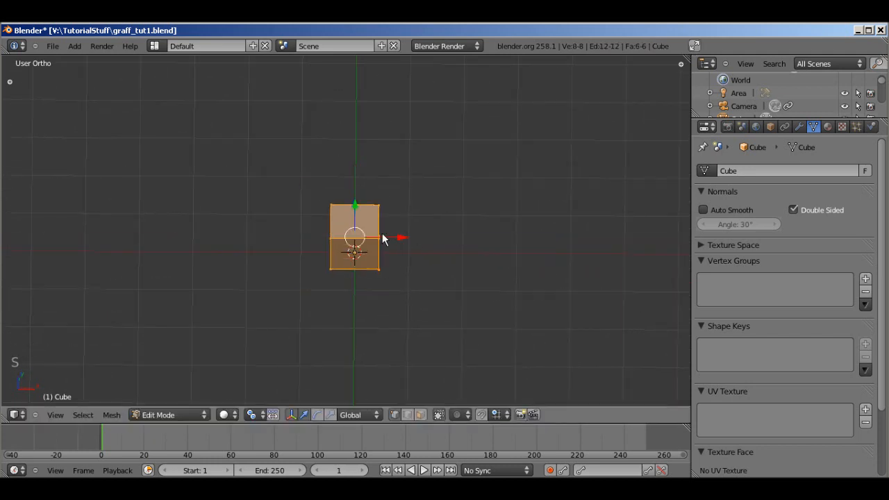
Select the small box's four top vertices and lower them along Z to flatten it further.
right_click(381, 236)
right_click(379, 237)
middle_click_drag(377, 238, 340, 231)
right_click(336, 230, "shift")
right_click(348, 203, "shift")
right_click(395, 211, "shift")
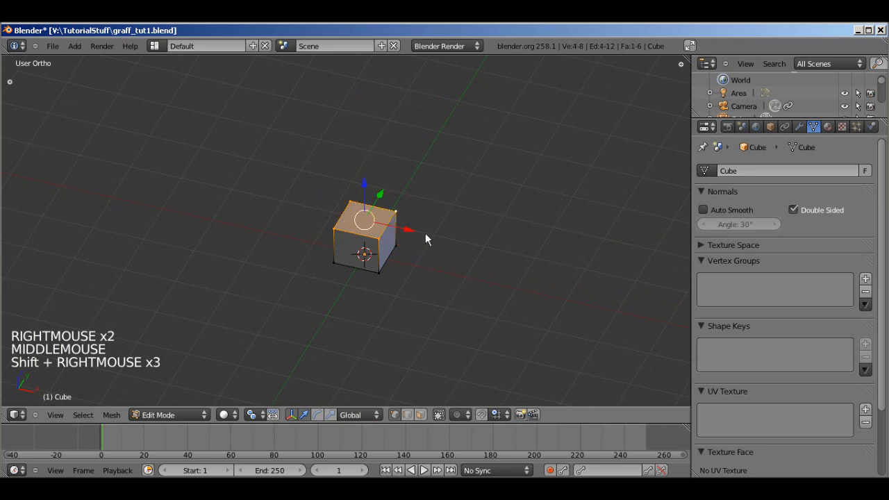
left_click_drag(362, 192, 373, 203)
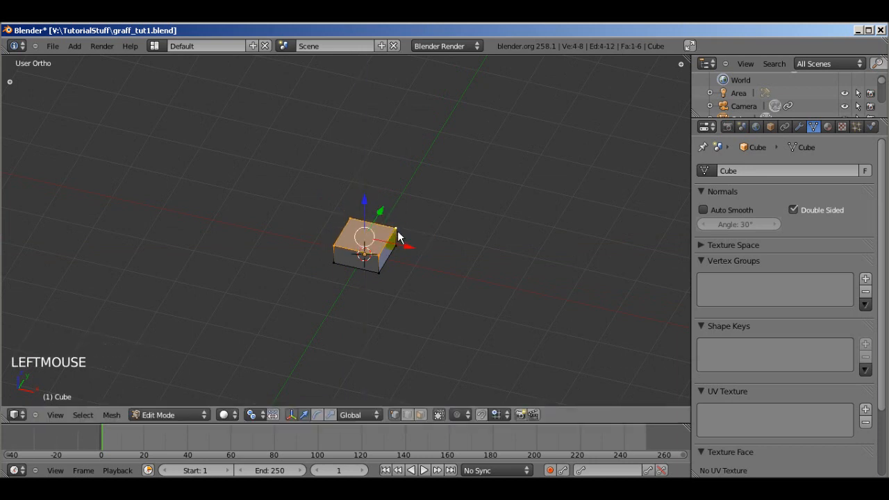
Add two crossing loop cuts through the middle of the box, one along each horizontal direction.
scroll(399, 241, "up", 5)
middle_click_drag(399, 241, 430, 260)
key("ctrl+r")
left_click(420, 278)
left_click(440, 285)
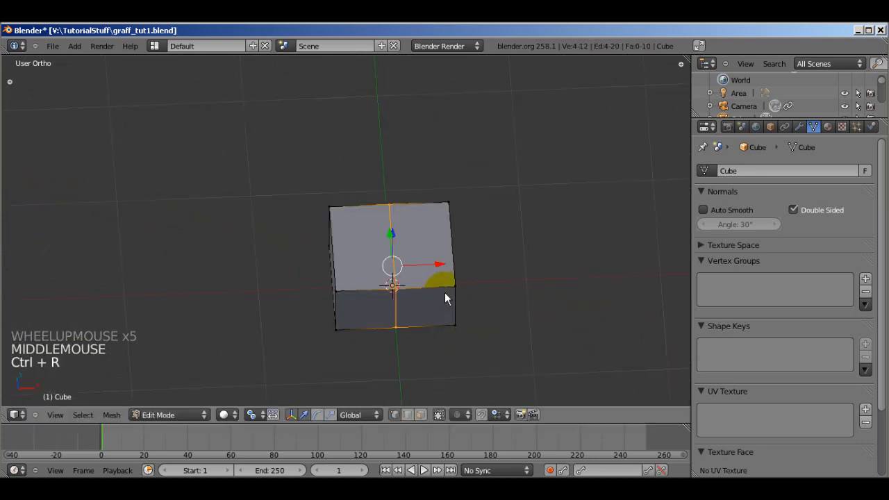
key("ctrl+r")
left_click(343, 237)
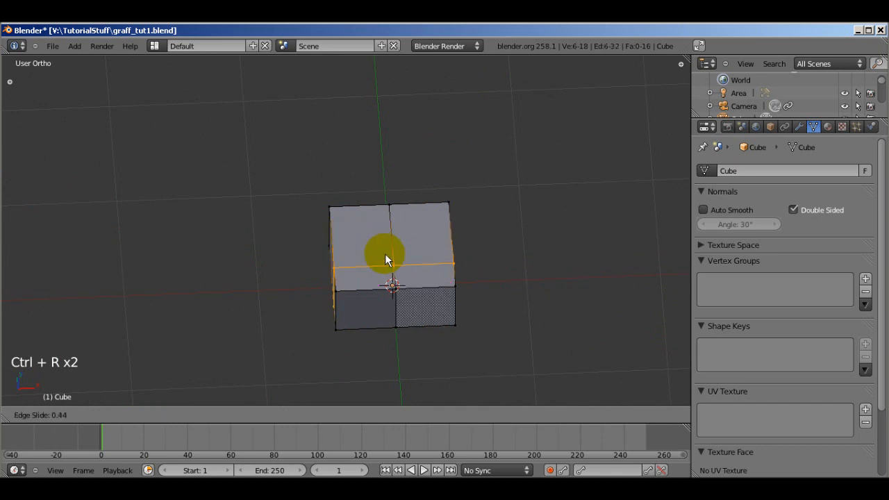
left_click(410, 240)
Select the entire mesh and recalculate its normals.
key("KP_7")
middle_click_drag(470, 212, 508, 145, "shift")
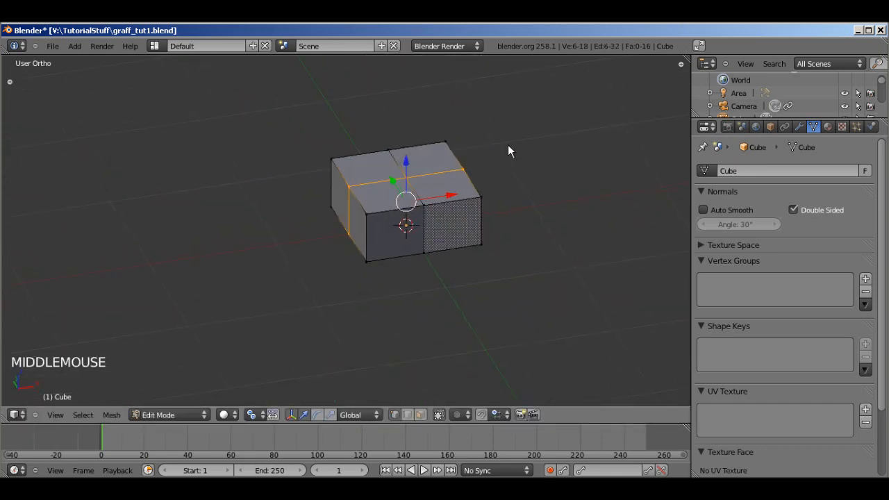
right_click_drag(399, 239, 369, 260)
right_click(369, 258)
key("a")
key("a")
key("t")
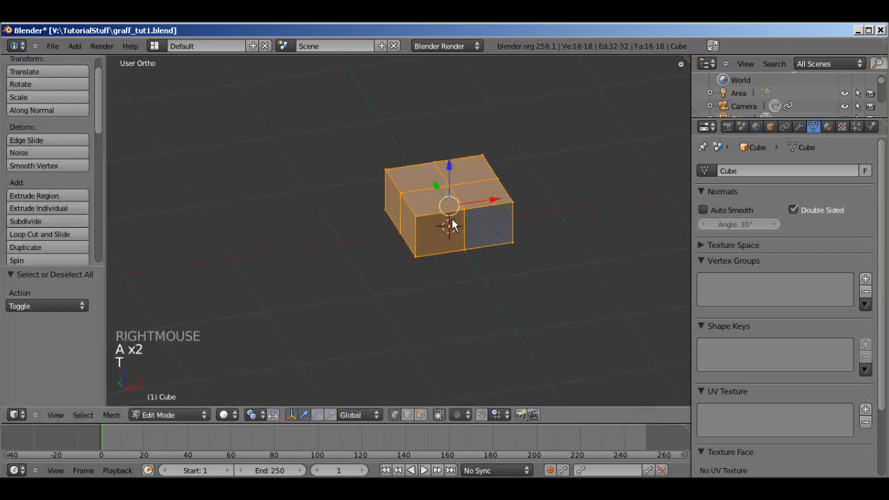
scroll(28, 233, "down", 5)
left_click(66, 228)
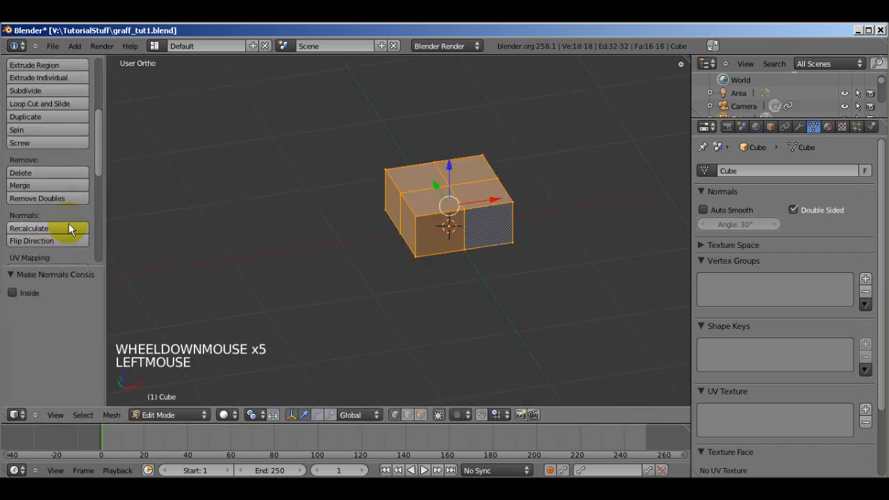
key("t")
middle_click_drag(476, 243, 542, 294)
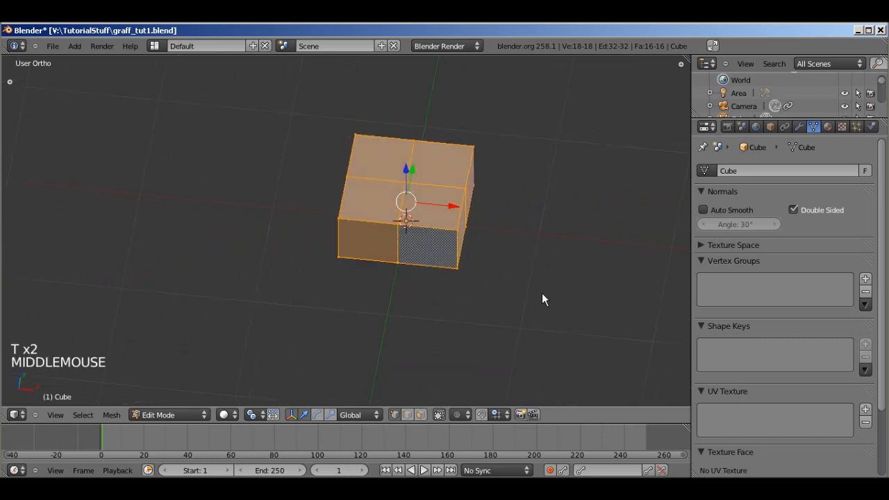
In wireframe top view, move the vertices of the back-left corner inward.
scroll(542, 294, "up", 4)
key("KP_7")
scroll(494, 252, "down", 5)
middle_click_drag(494, 252, 482, 294, "shift")
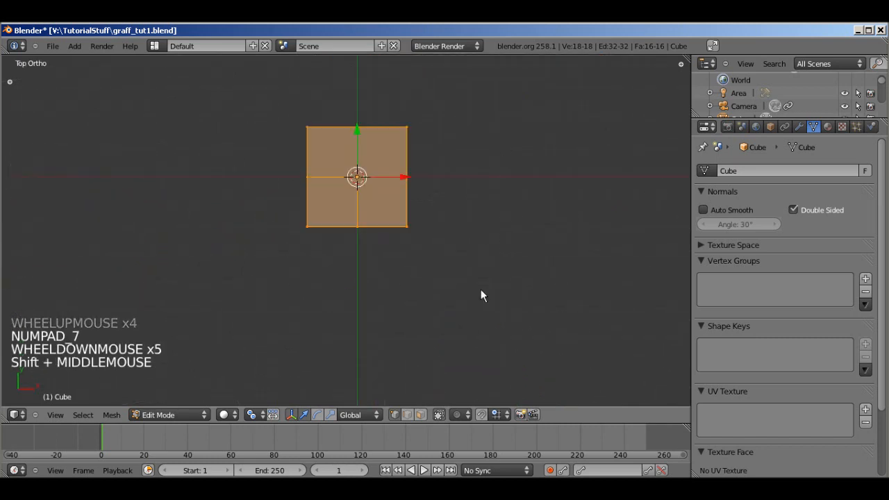
key("z")
scroll(449, 220, "up", 3)
key("a")
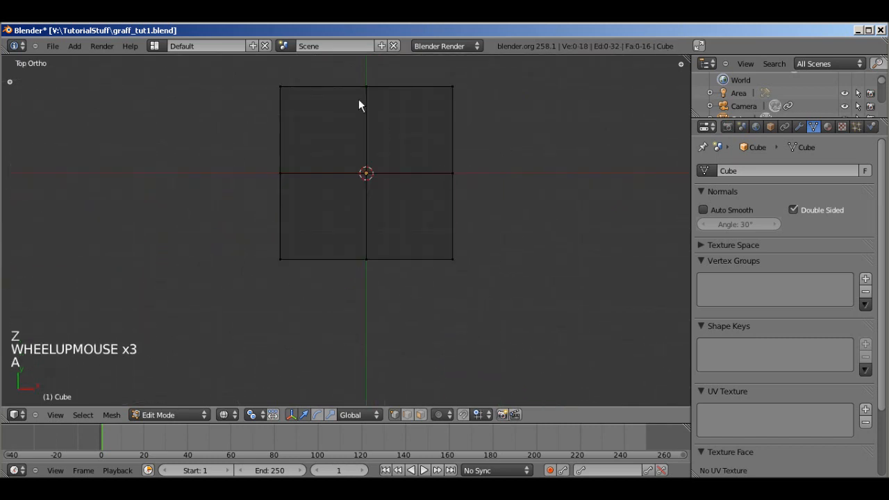
key("b")
left_click_drag(257, 76, 307, 125)
key("g")
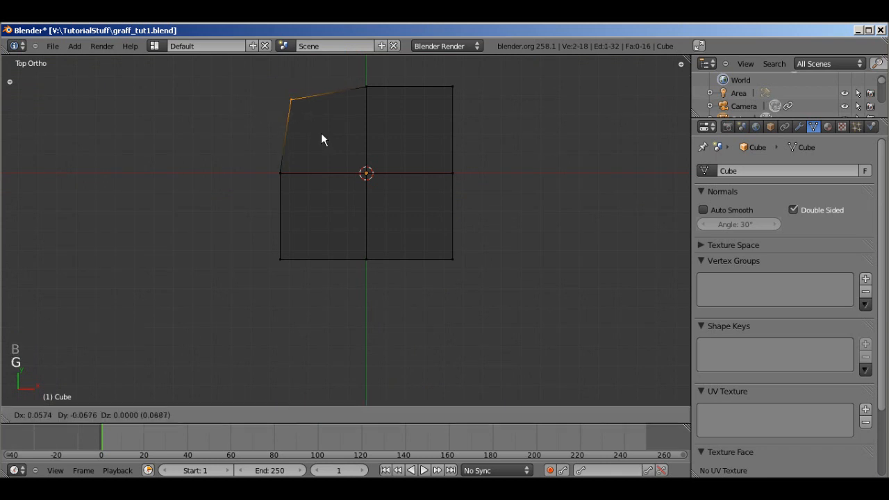
left_click(324, 140)
Move the vertices of the back-right corner inward in the top view.
key("a")
key("b")
left_click_drag(440, 79, 484, 132)
key("g")
left_click(475, 139)
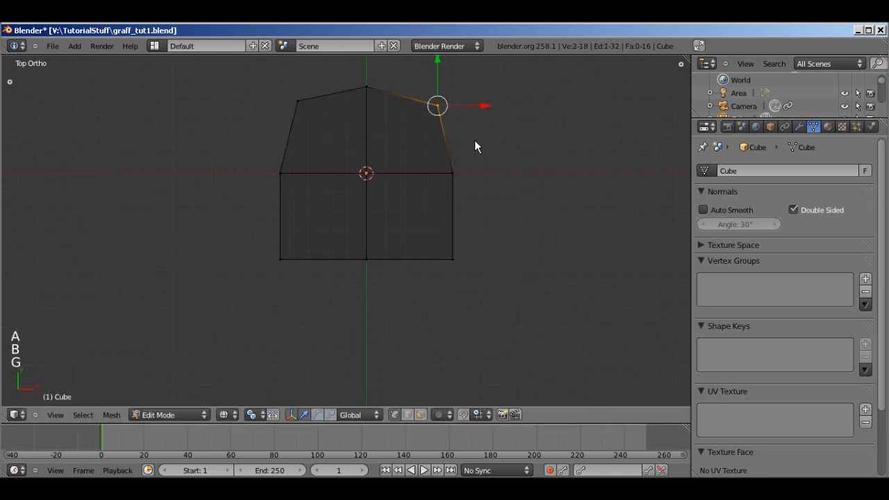
Move the vertices of the front-left corner back along Y to bevel the outline there.
key("a")
key("b")
left_click_drag(256, 235, 319, 293)
key("g")
left_click(320, 276)
Move the vertices of the front-right corner inward to round off the outline.
key("a")
key("b")
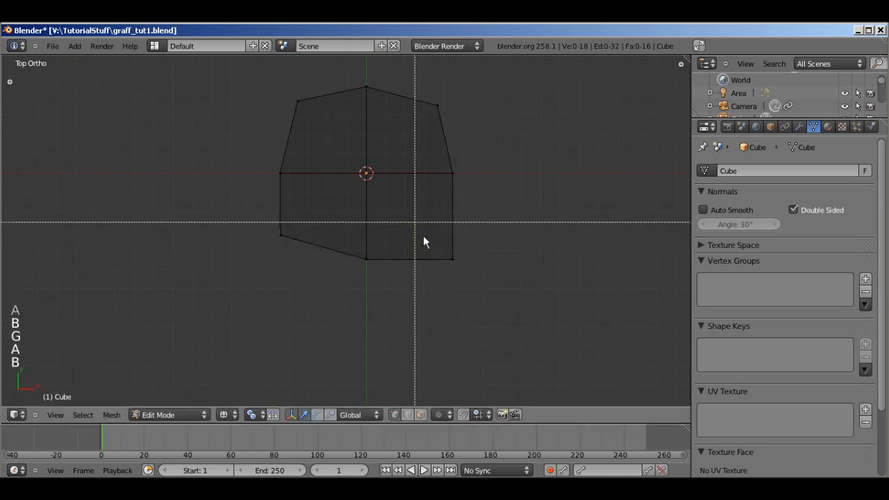
left_click_drag(423, 236, 509, 300)
key("g")
left_click(481, 278)
Move the vertices of the upper rim inward one by one so the sides taper irregularly.
middle_click_drag(481, 278, 431, 240)
right_click(410, 214)
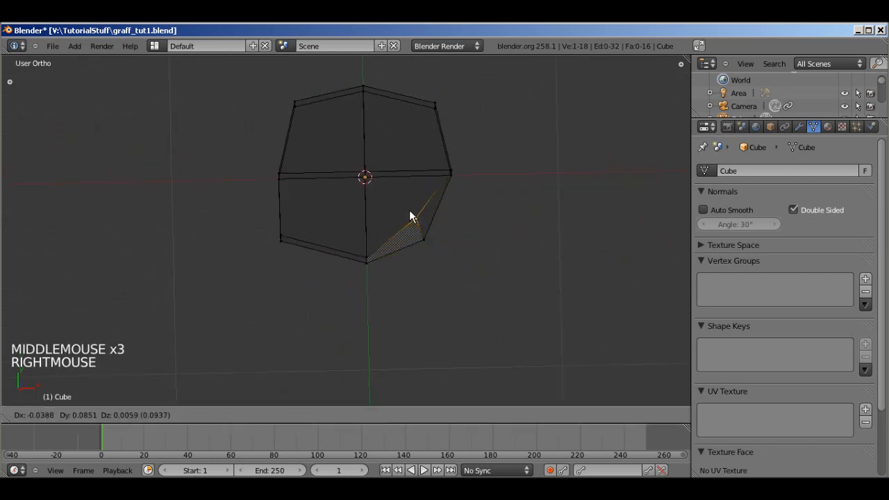
right_click(297, 224)
right_click_drag(350, 254, 351, 229)
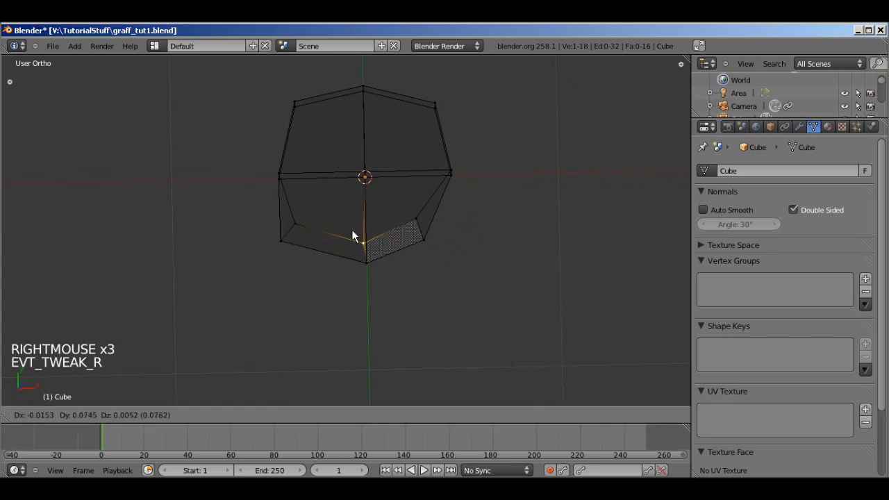
right_click(312, 179)
mouse_move(328, 104)
right_mouse_down()
mouse_move(352, 104)
mouse_move(327, 118)
right_mouse_up()
right_click_drag(374, 86, 372, 116)
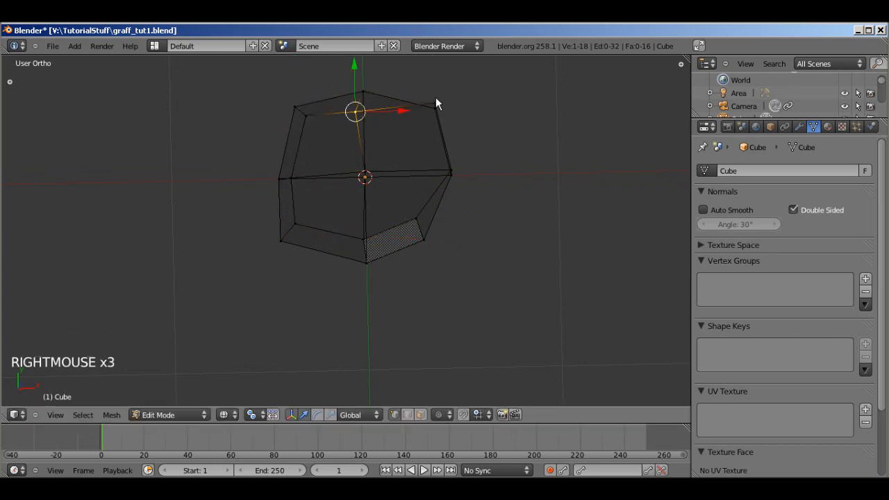
right_click_drag(428, 110, 403, 121)
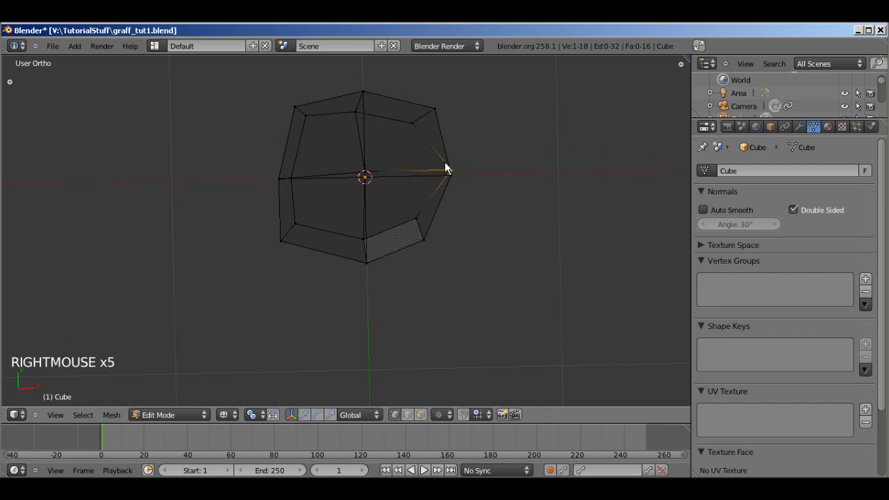
right_click_drag(447, 169, 427, 165)
Return to solid display and lower several upper rim vertices by uneven amounts to roughen the top.
key("z")
mouse_move(426, 164)
middle_mouse_down()
mouse_move(438, 247)
mouse_move(329, 154)
mouse_move(278, 193)
mouse_move(338, 174)
middle_mouse_up()
right_click(285, 183)
right_click(293, 160, "shift")
left_click_drag(283, 126, 307, 144)
right_click(409, 175)
left_click_drag(409, 141, 417, 166)
right_click(394, 142)
left_click_drag(400, 112, 399, 118)
right_click(336, 136)
left_click_drag(338, 103, 341, 121)
Select all vertices of the mesh's upper surface, raise them slightly, and clear the selection in top view.
middle_click_drag(363, 202, 338, 205)
scroll(413, 200, "down", 2)
right_click(313, 220)
right_click(304, 207, "shift")
right_click(315, 196, "shift")
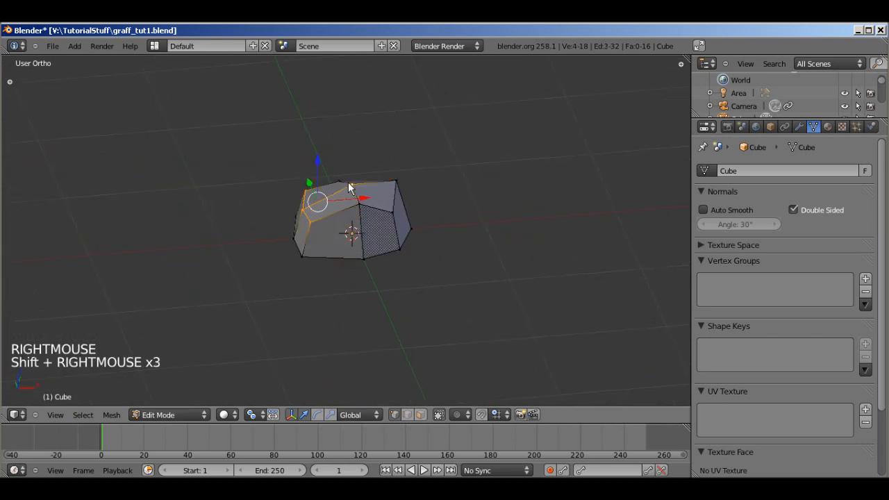
right_click(383, 208, "shift")
right_click(389, 196, "shift")
right_click(397, 183, "shift")
middle_click_drag(397, 183, 373, 161)
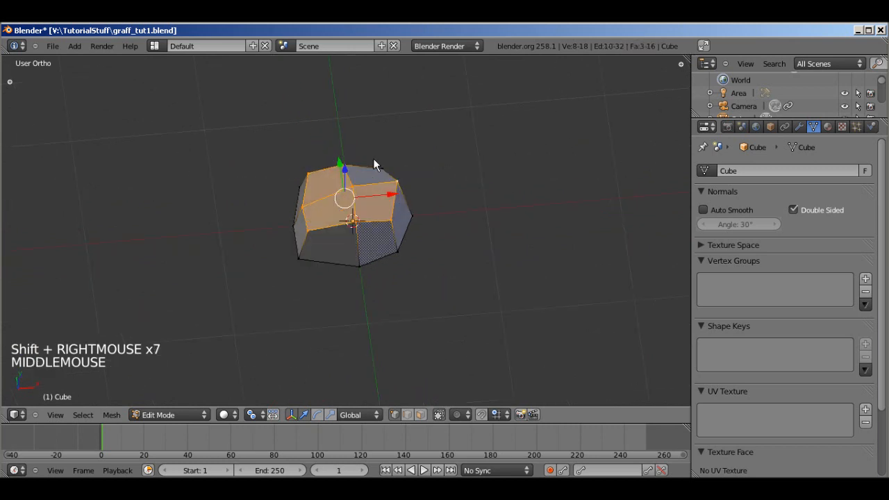
right_click(401, 187, "shift")
middle_click_drag(400, 187, 372, 139)
left_click_drag(355, 169, 361, 162)
key("KP_7")
scroll(360, 162, "down", 4)
middle_click_drag(363, 143, 370, 228, "shift")
key("a")
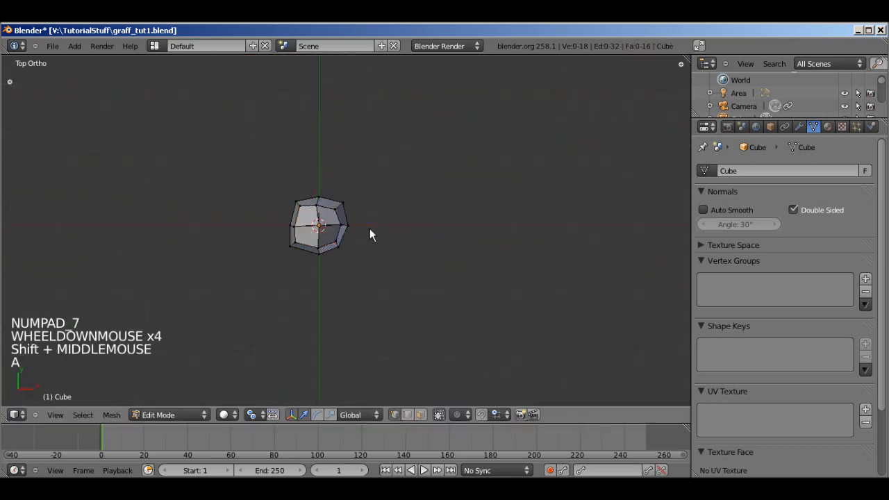
Leave mesh editing, duplicate the rock and place the copy beside it, about 1 unit away along X.
scroll(369, 229, "up", 3)
scroll(369, 231, "up", 2)
key("Tab")
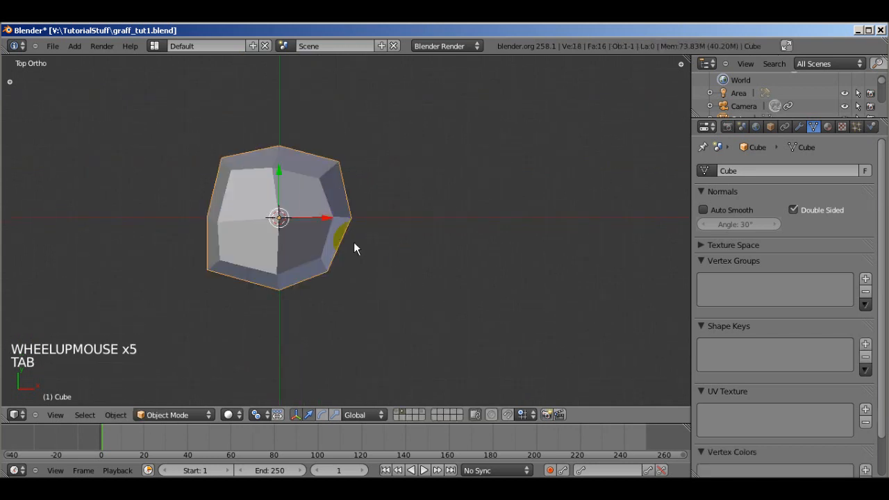
key("shift+d")
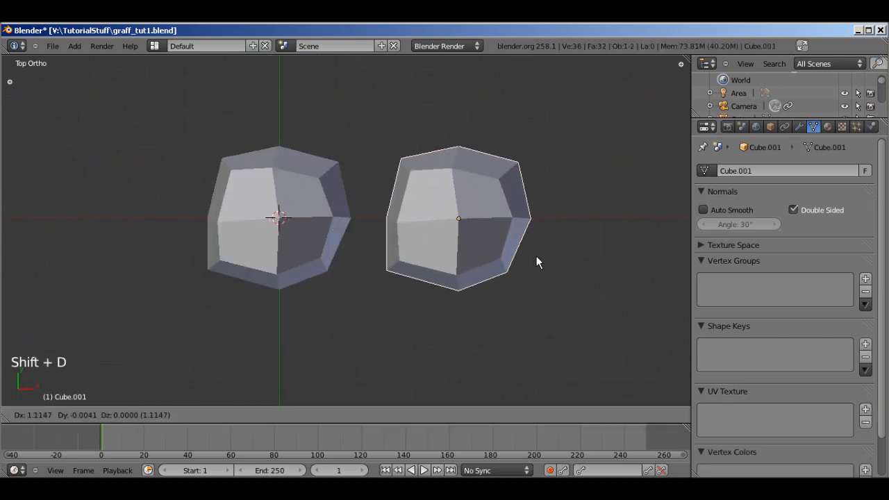
left_click(525, 258)
Edit the copied rock's mesh in wireframe and move the middle vertex pairs of its back and front edges inward.
key("Tab")
scroll(528, 254, "down", 2)
scroll(476, 257, "up", 3)
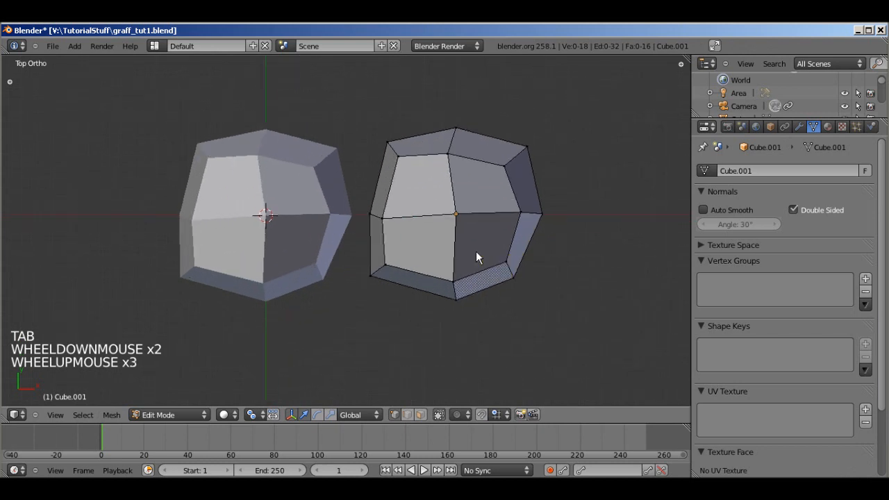
key("z")
key("a")
key("a")
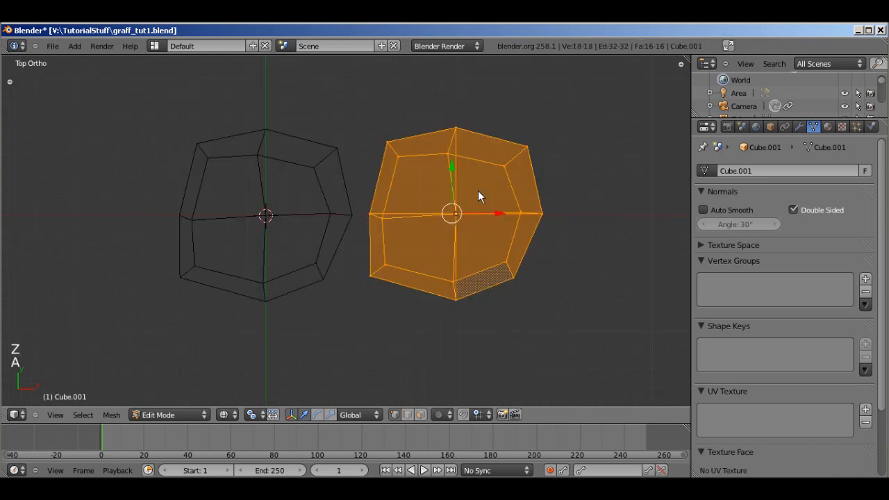
key("b")
left_click_drag(419, 98, 481, 179)
key("g")
left_click(485, 194)
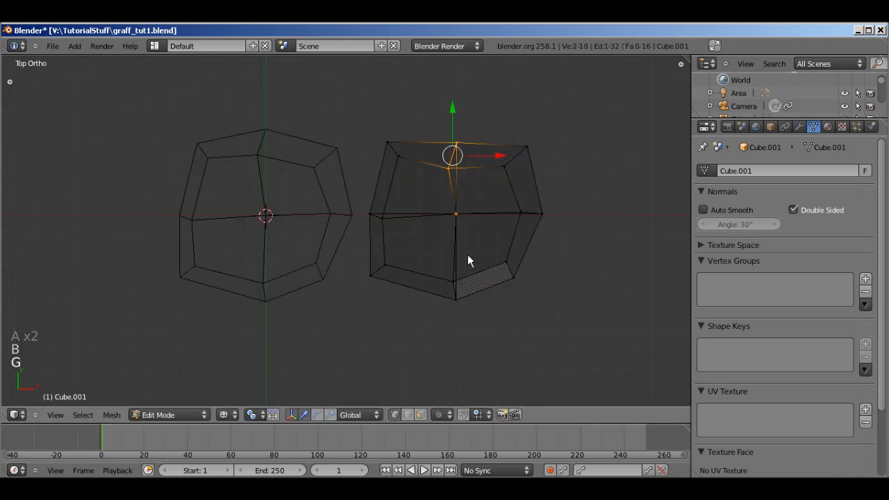
key("b")
left_click_drag(421, 263, 466, 316)
key("g")
left_click(471, 308)
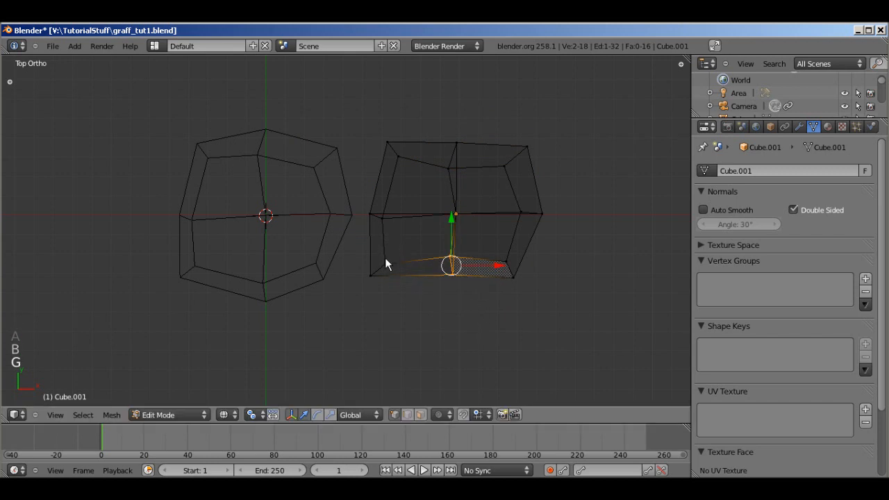
Pull the copied rock's front-left corner vertices outward and shift its front-right corner to skew the outline.
key("b")
left_click_drag(366, 247, 416, 289)
key("g")
left_click(430, 322)
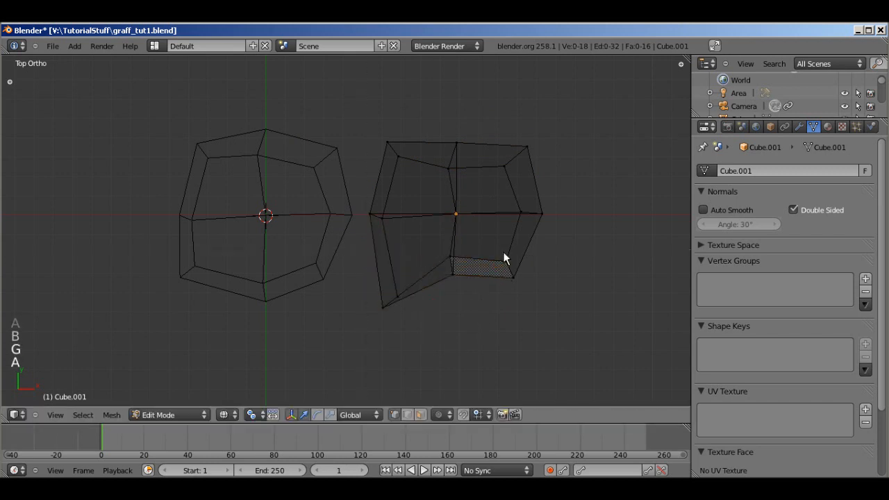
right_click(514, 275)
key("g")
left_click(569, 295)
Return to solid display and lower the middle vertices of the copied rock's upper surface to form a dip.
mouse_move(568, 295)
middle_mouse_down()
mouse_move(535, 199)
mouse_move(535, 213)
mouse_move(455, 264)
middle_mouse_up()
key("z")
right_click(398, 262)
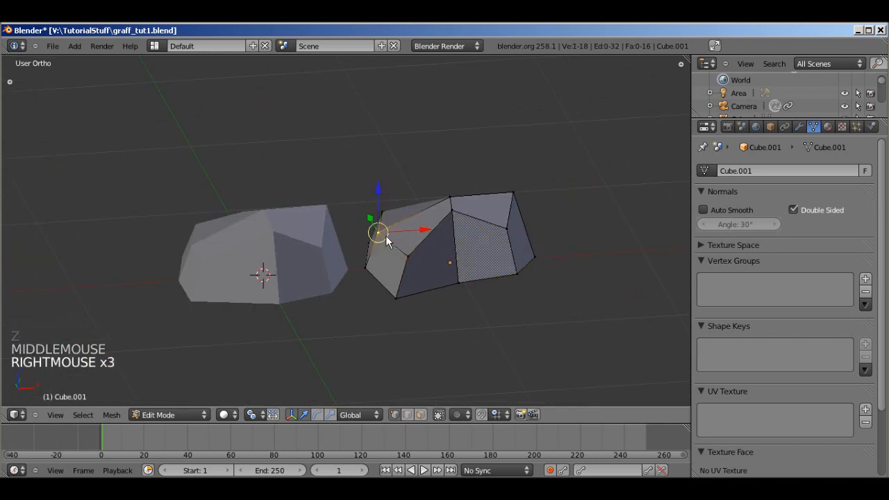
right_click(395, 207, "shift")
left_click(448, 206)
right_click(449, 204)
right_click(450, 201, "shift")
middle_click_drag(451, 201, 448, 158)
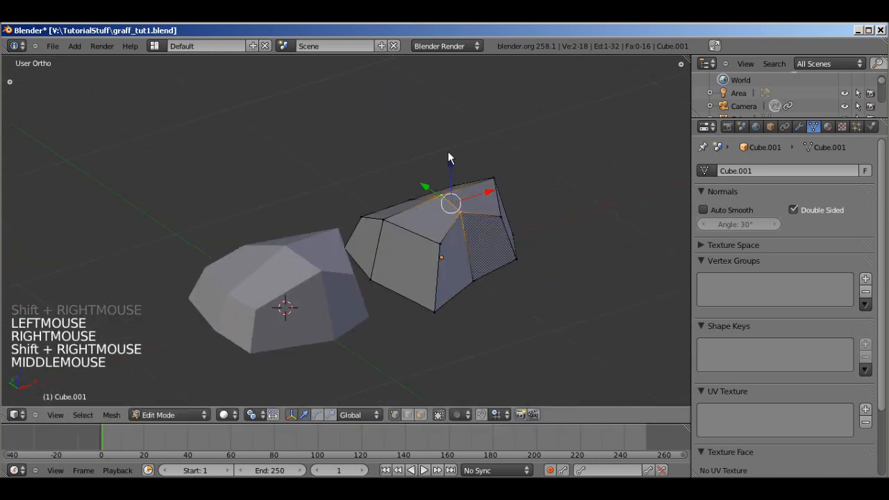
left_click_drag(448, 158, 393, 222)
Raise the upper left corner vertex of the copied rock and slightly lower its upper rear-right vertex.
right_click(362, 201)
left_click_drag(372, 180, 361, 148)
right_click(435, 185)
right_click(492, 182)
middle_click_drag(494, 184, 492, 163)
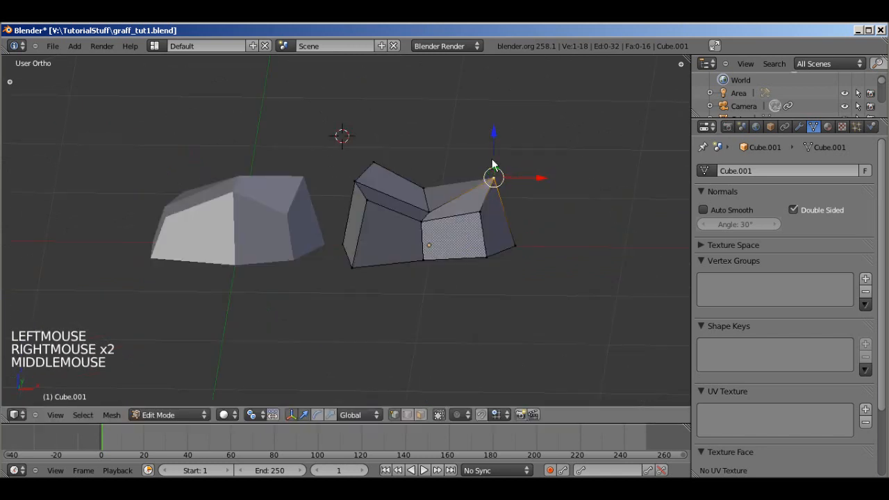
left_click_drag(496, 146, 496, 168)
middle_click_drag(496, 169, 497, 257)
Leave mesh editing, duplicate the reshaped rock in top view and place the copy behind the other two.
key("Tab")
key("KP_7")
scroll(495, 257, "down", 3)
key("shift+d")
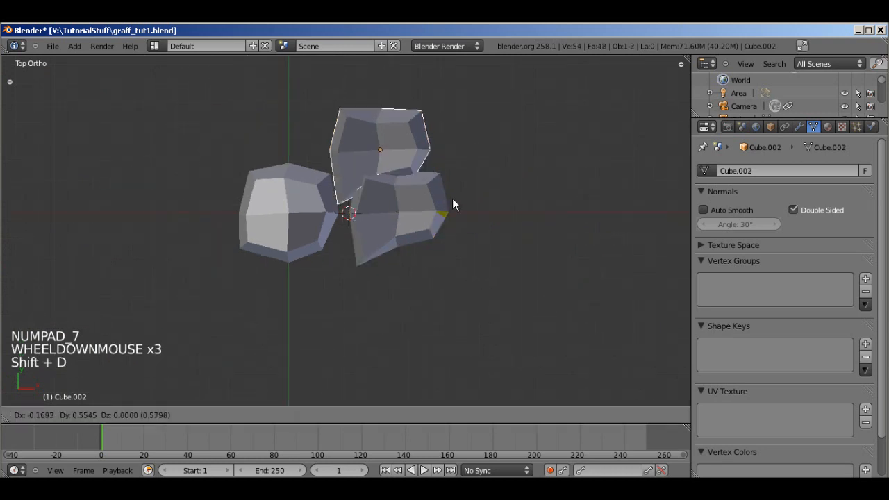
left_click(410, 167)
middle_click_drag(410, 166, 465, 246, "shift")
Edit the third rock's mesh in wireframe and move its protruding front-left corner vertices inward.
key("Tab")
scroll(462, 246, "up", 3)
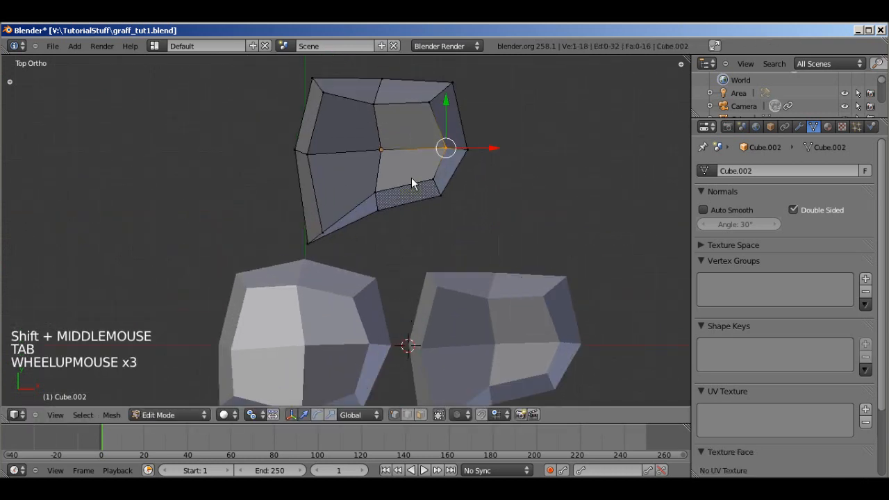
key("z")
key("a")
key("b")
left_click_drag(291, 207, 340, 258)
key("g")
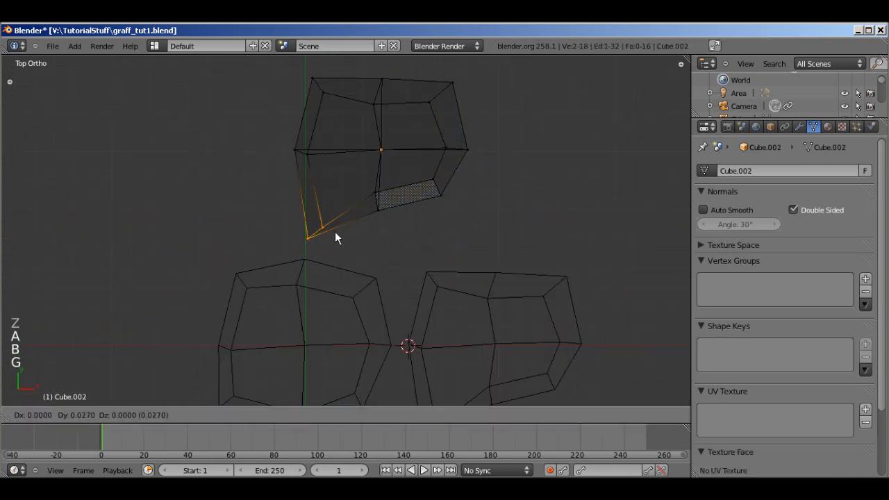
left_click(349, 207)
Pull the third rock's front-edge vertices outward and shift its right-side vertices inward to narrow the outline.
key("b")
left_click_drag(364, 177, 525, 251)
key("g")
left_click(494, 236)
key("a")
key("b")
left_click_drag(406, 78, 544, 202)
key("g")
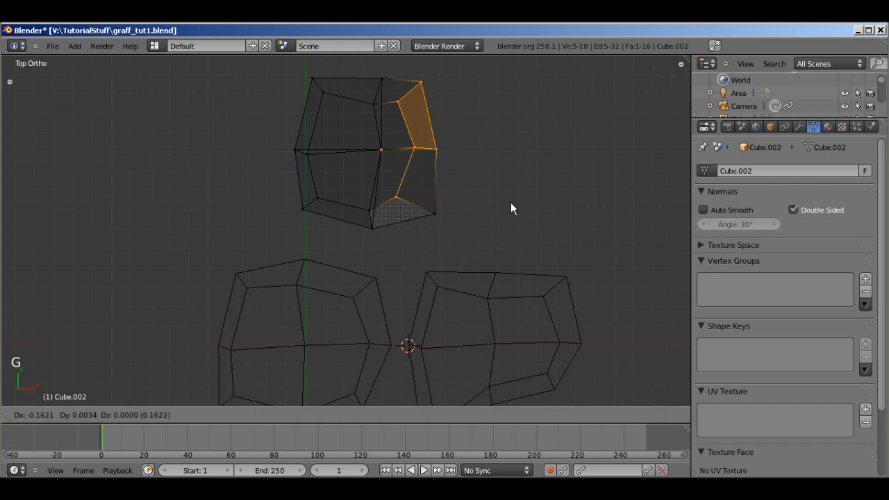
left_click(511, 202)
Shift the centre vertex of the third rock's upper surface sideways, return to solid display and raise it slightly.
key("a")
right_click_drag(380, 154, 307, 157)
right_click_drag(360, 150, 358, 160)
middle_click_drag(433, 273, 426, 222)
key("z")
mouse_move(426, 222)
middle_mouse_down()
mouse_move(412, 163)
mouse_move(356, 155)
middle_mouse_up()
left_click_drag(356, 112, 355, 94)
Lower the two peaked corner vertices of the third rock's upper surface together and clear the selection.
right_click_drag(298, 123, 297, 105)
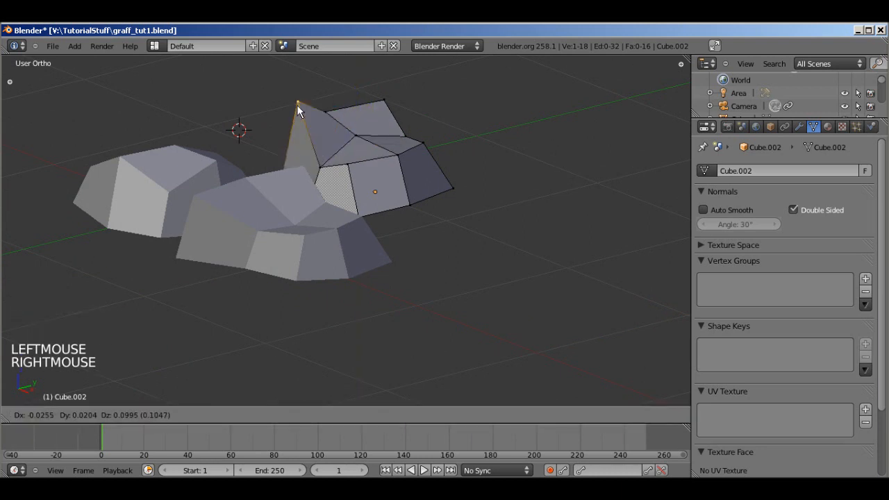
right_click(298, 105)
right_click(386, 95, "shift")
left_click(332, 76)
left_click_drag(341, 78, 356, 100)
key("a")
Pull the third rock's front-right corner and right-middle vertex pairs outward to widen that side.
middle_click_drag(356, 105, 369, 271)
scroll(393, 163, "down", 2)
right_click(382, 200)
right_click(411, 215, "shift")
key("g")
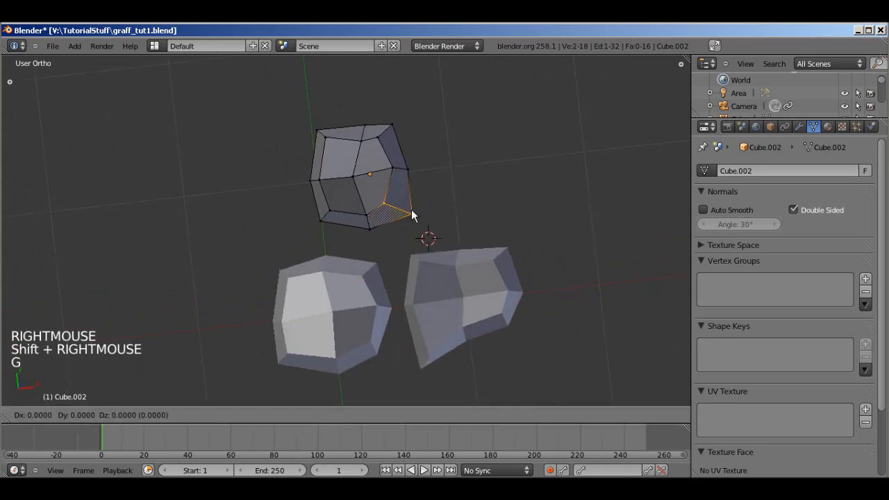
key("shift+z")
left_click(426, 203)
right_click(395, 171)
right_click(415, 167, "shift")
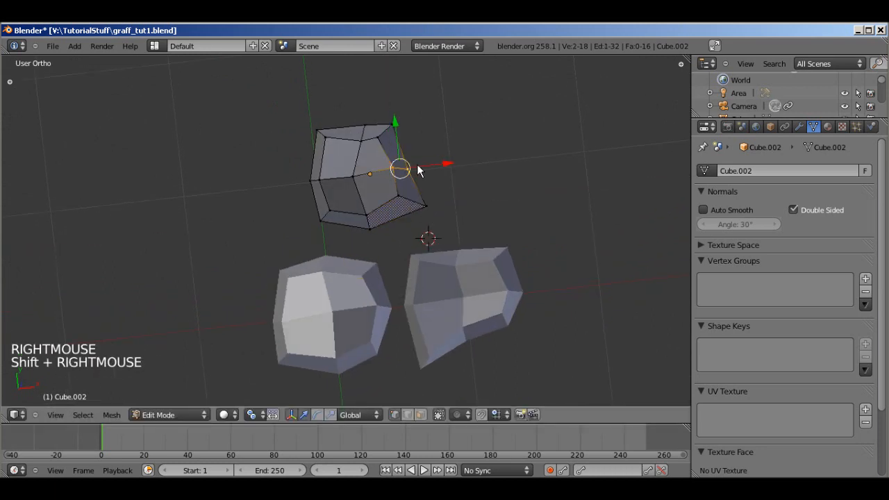
key("g")
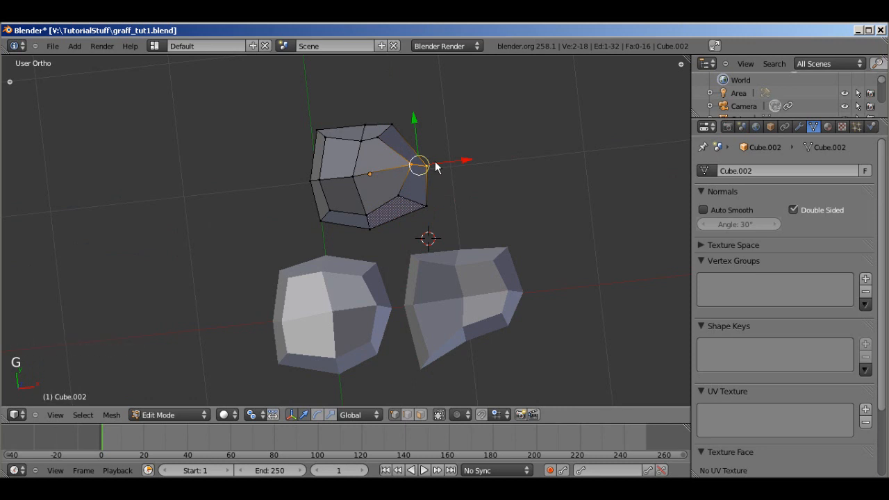
Select the third rock's whole mesh, scale it down in the horizontal plane only, and return to top view.
key("a")
key("a")
key("s")
key("shift+z")
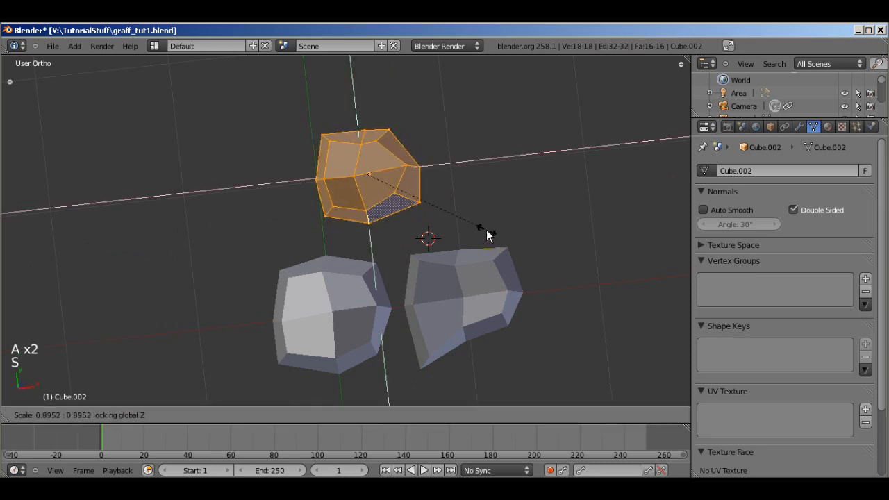
left_click(469, 233)
middle_click_drag(469, 244, 387, 278)
key("KP_7")
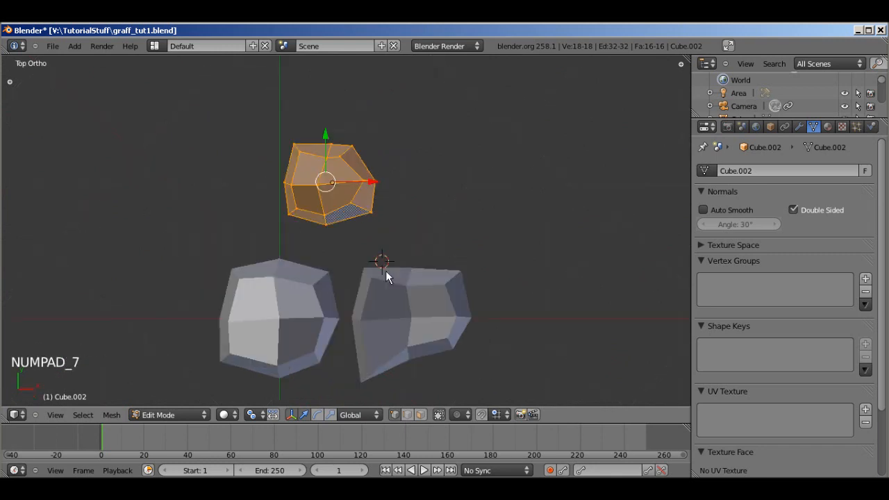
key("s")
key("Escape")
Leave mesh editing and move the small rock closer to the other two, about 0.08 along X and -0.21 along Y.
key("Tab")
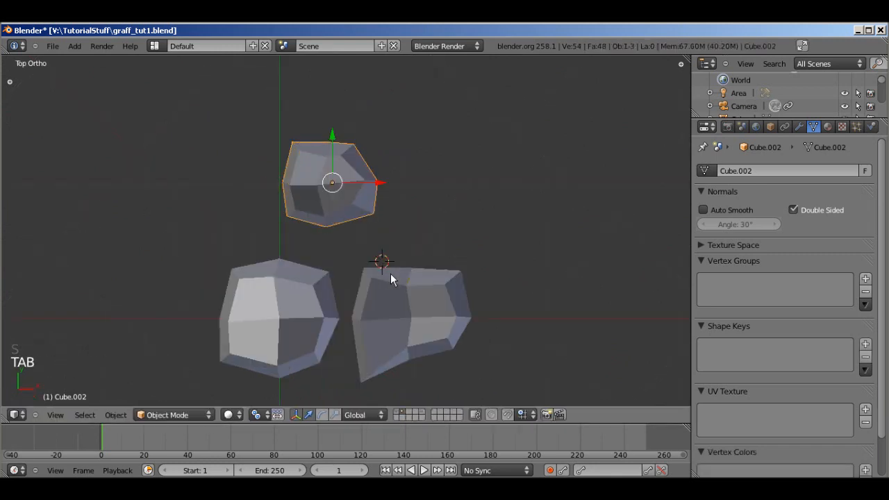
key("g")
left_click(402, 302)
Apply smooth shading to each of the three rocks.
right_click(306, 317)
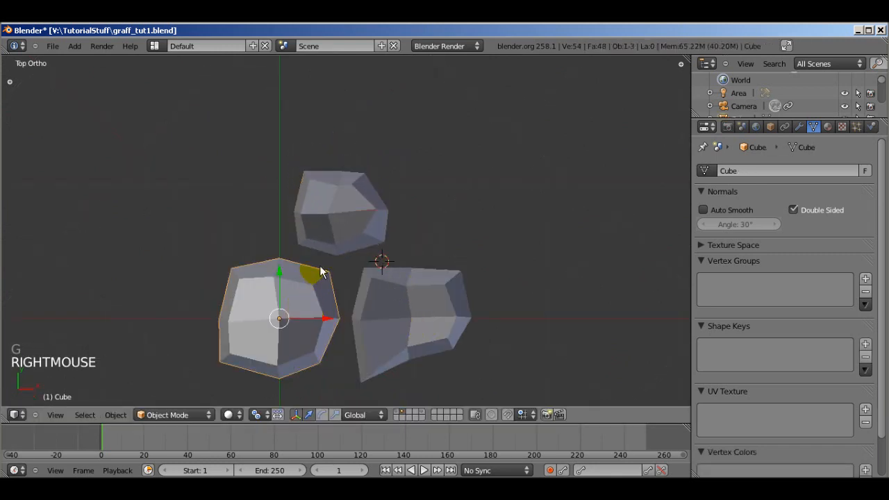
key("t")
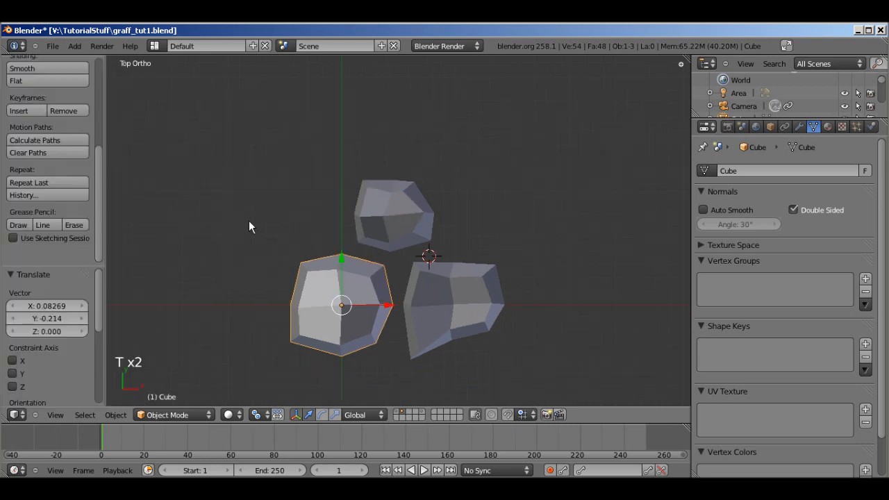
key("a")
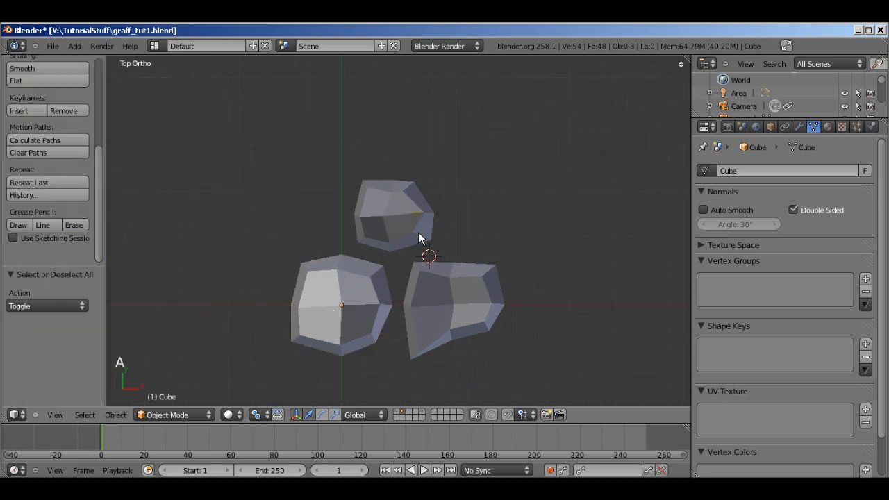
right_click(297, 260)
scroll(34, 146, "up", 5)
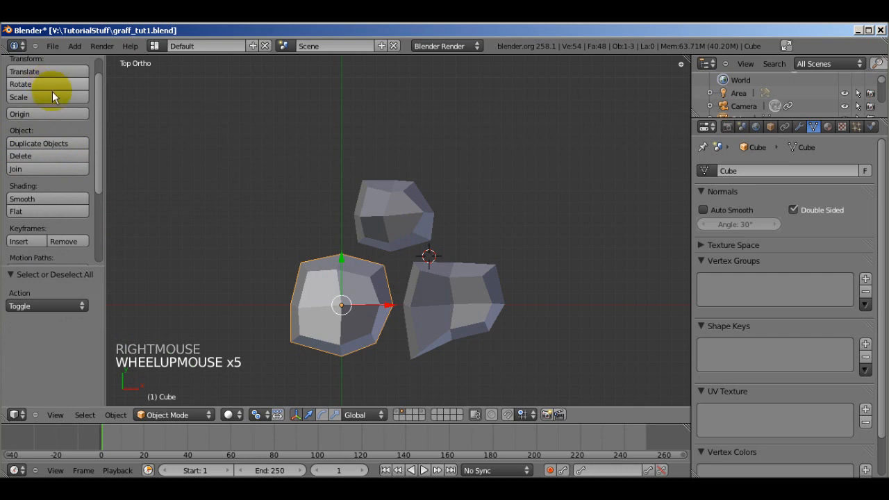
left_click(44, 199)
right_click(384, 222)
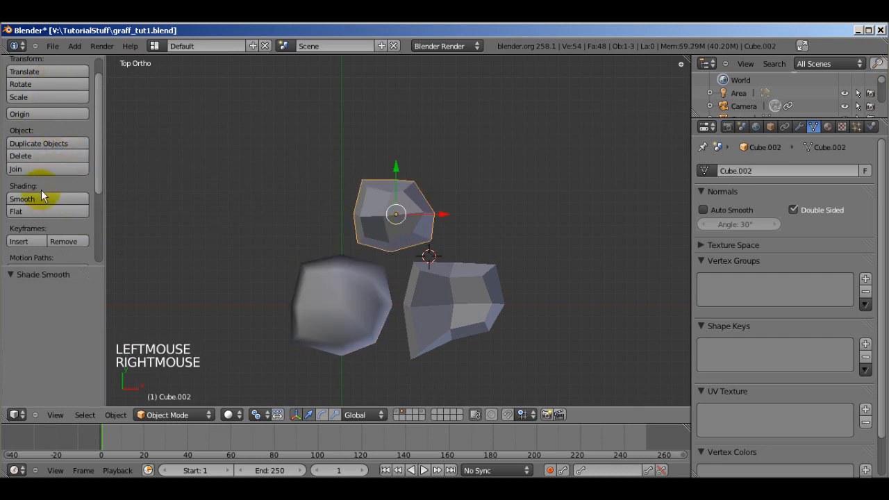
left_click(42, 198)
right_click(415, 307)
left_click(56, 193)
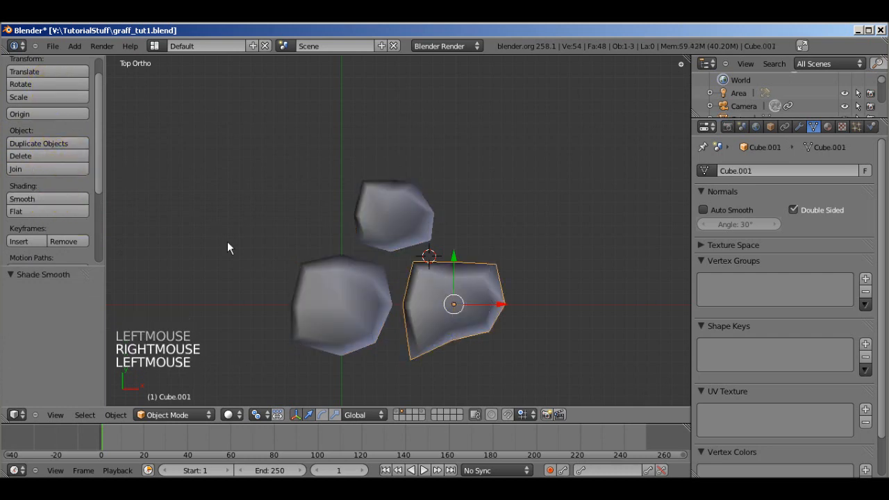
Select all three rocks and put them in a new group.
middle_click_drag(423, 278, 312, 206, "shift")
key("a")
middle_click_drag(400, 228, 343, 207)
key("a")
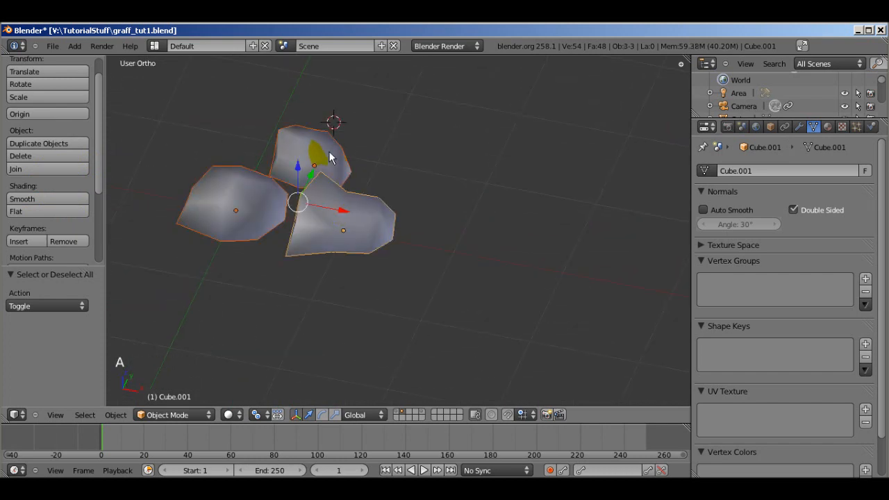
key("ctrl+g")
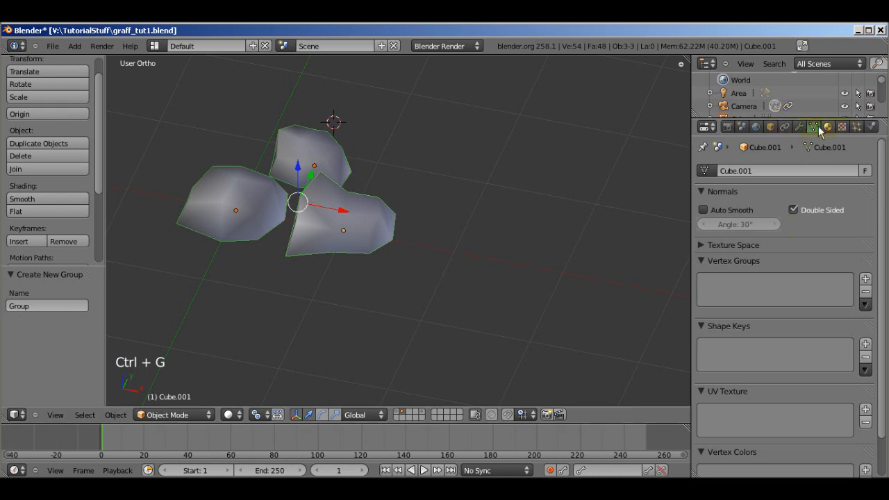
Rename the rocks' group to dirt in the object properties.
left_click(773, 128)
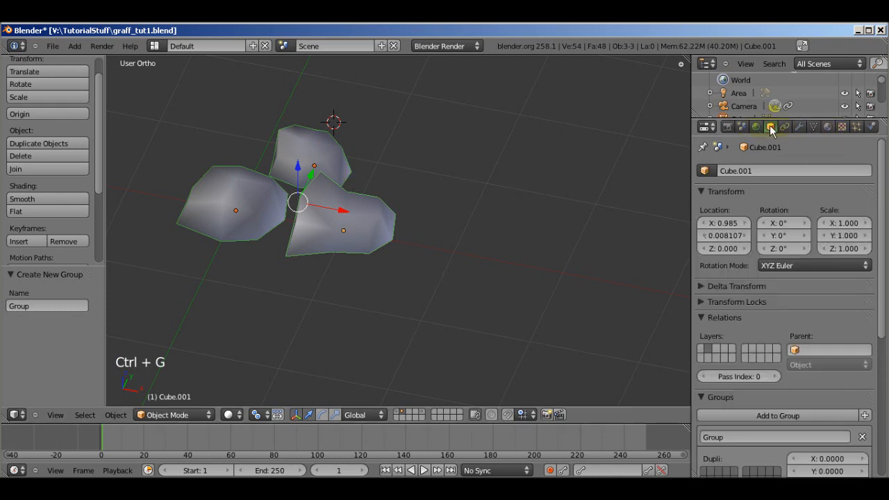
scroll(799, 209, "down", 5)
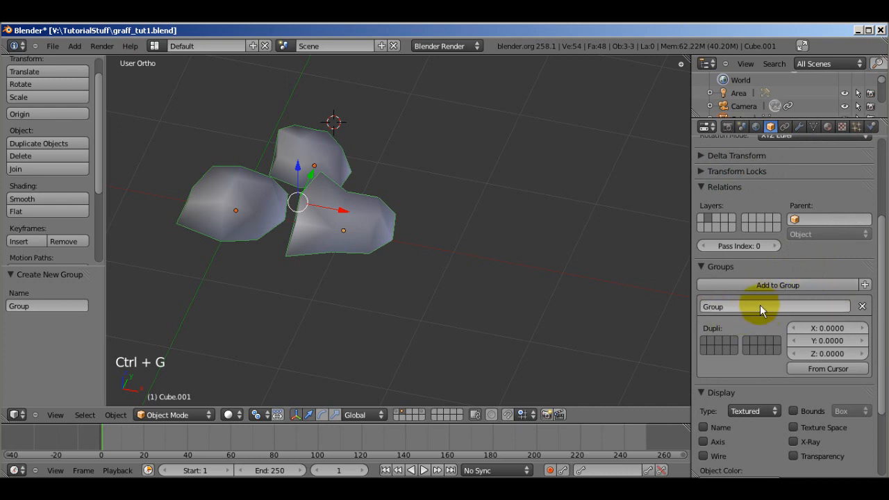
left_click(736, 305)
type("dirt")
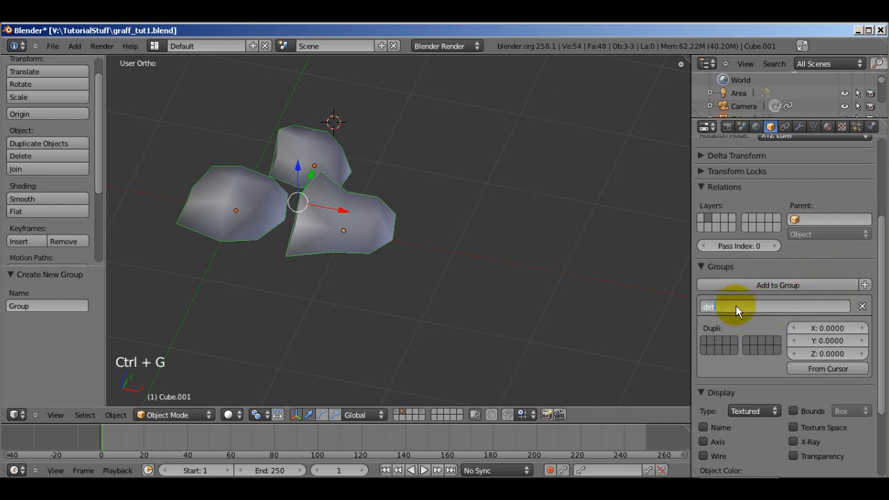
left_click(736, 305)
Check the layer holding the ground and return to the layer with the rocks.
scroll(454, 250, "down", 2)
middle_click_drag(455, 251, 500, 344)
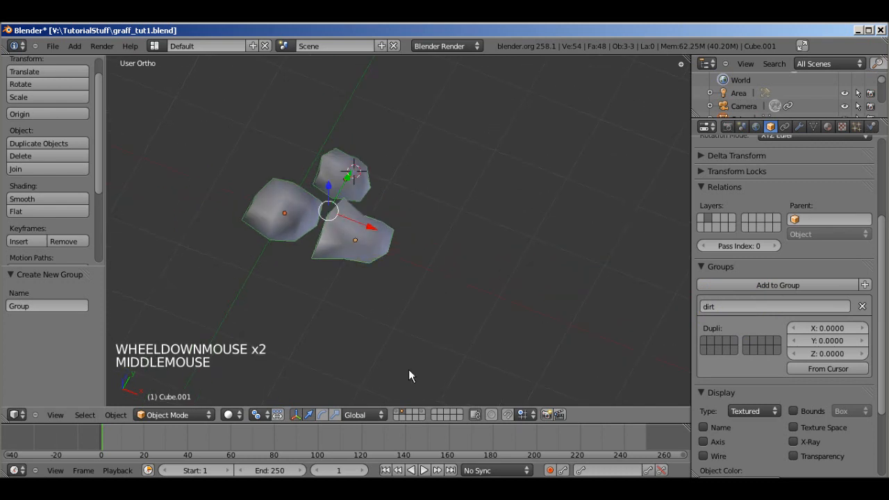
left_click(406, 412)
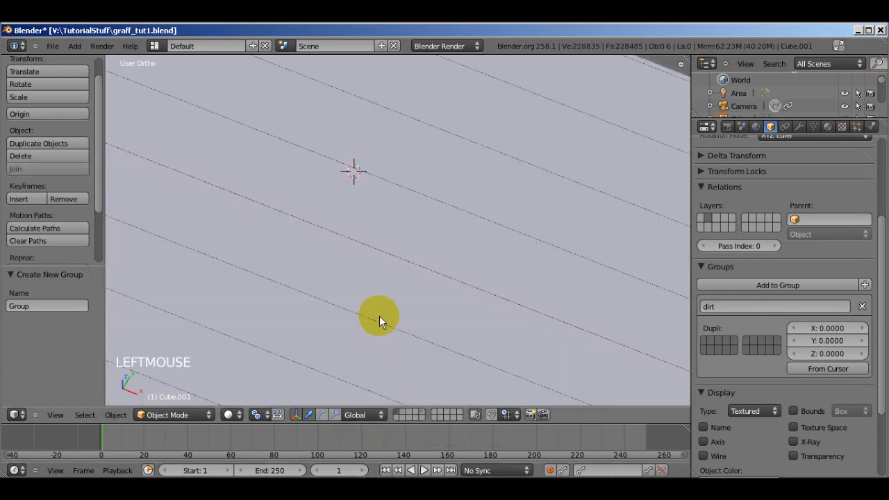
scroll(380, 317, "down", 3)
left_click(401, 412)
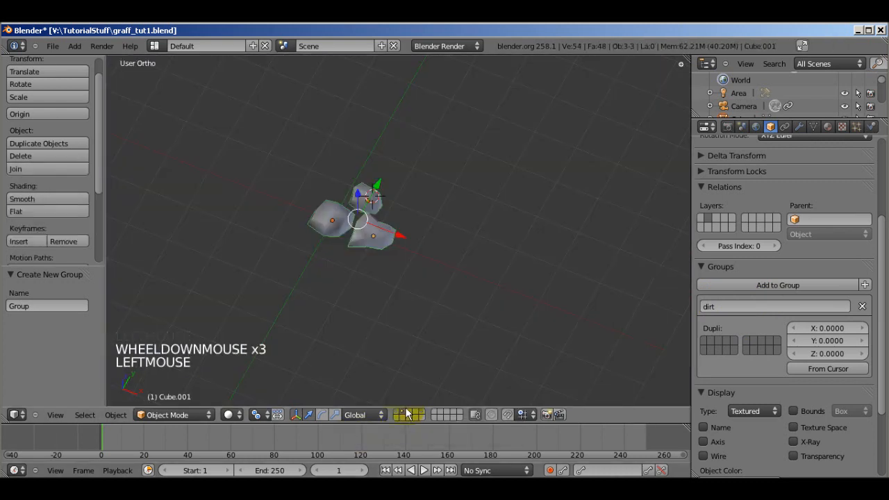
Add a new material to the rock nearest the viewer, set its specular intensity to 0, and name it dirt.
right_click(382, 243)
scroll(733, 228, "up", 2)
scroll(607, 181, "up", 3)
left_click(829, 127)
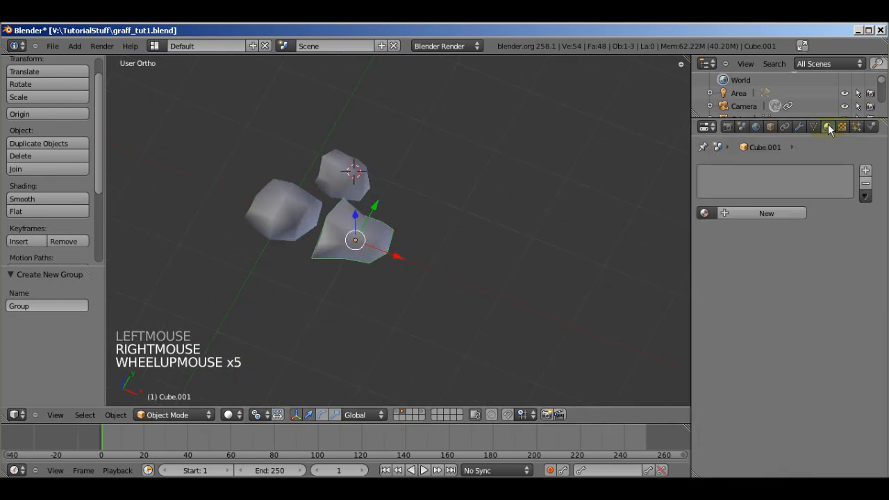
scroll(772, 202, "up", 8)
left_click(766, 214)
left_click_drag(767, 445, 683, 429)
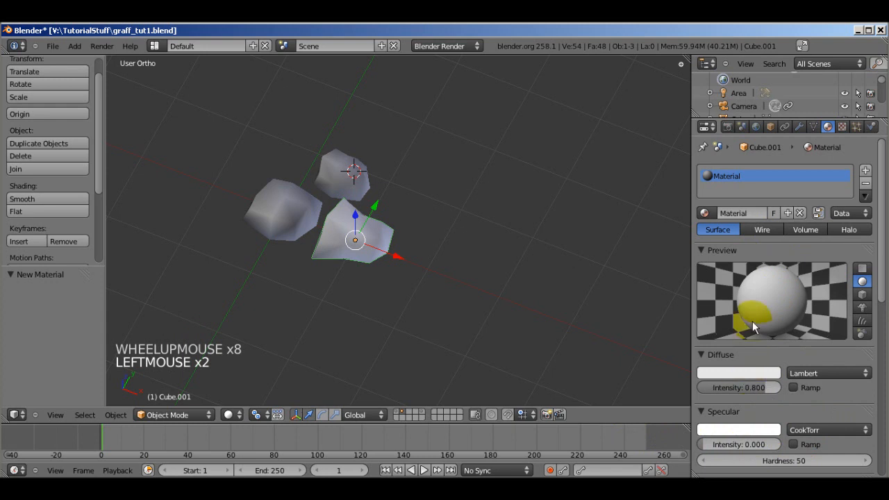
left_click(748, 216)
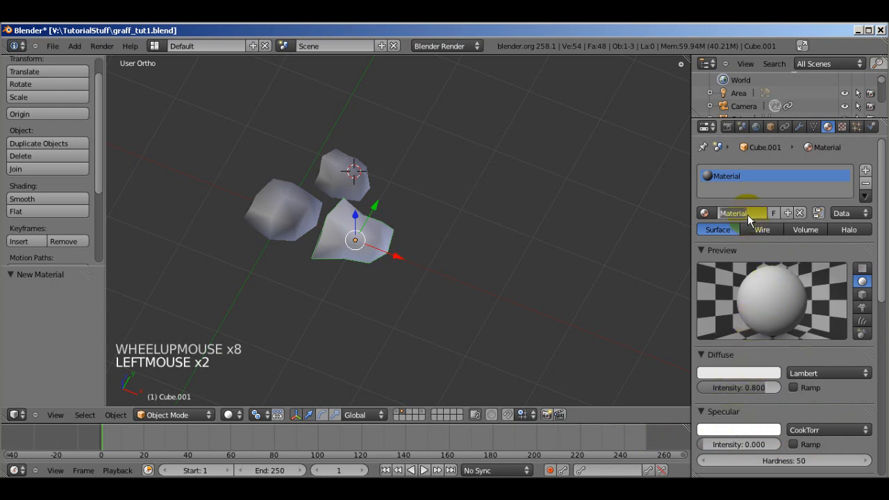
type("dirt")
key("Return")
Set the dirt material's diffuse color to dark brown, about R 0.111, G 0.050, B 0.006.
left_click(739, 373)
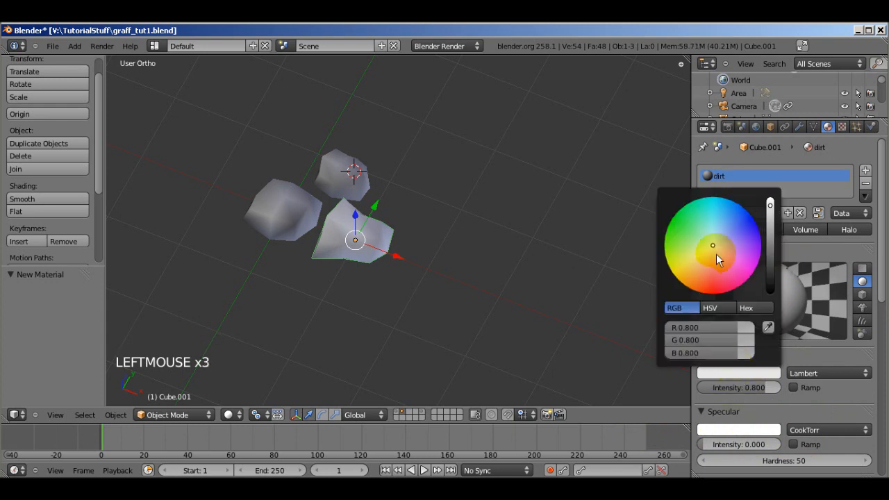
left_click(693, 289)
left_click(771, 223)
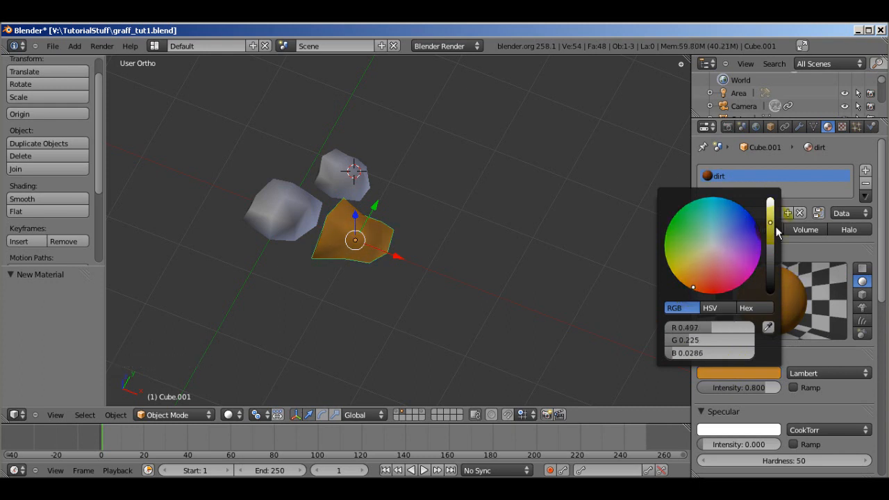
left_click_drag(776, 227, 774, 257)
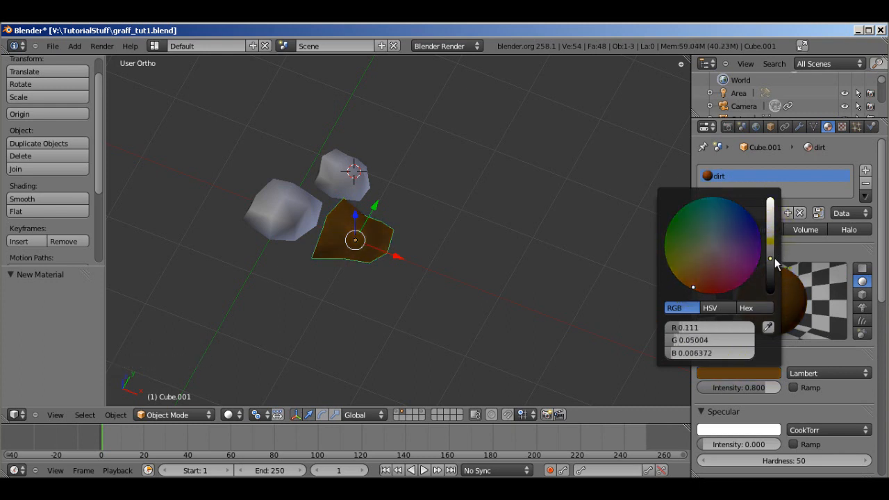
Assign the existing dirt material to the other two rocks.
right_click(347, 170)
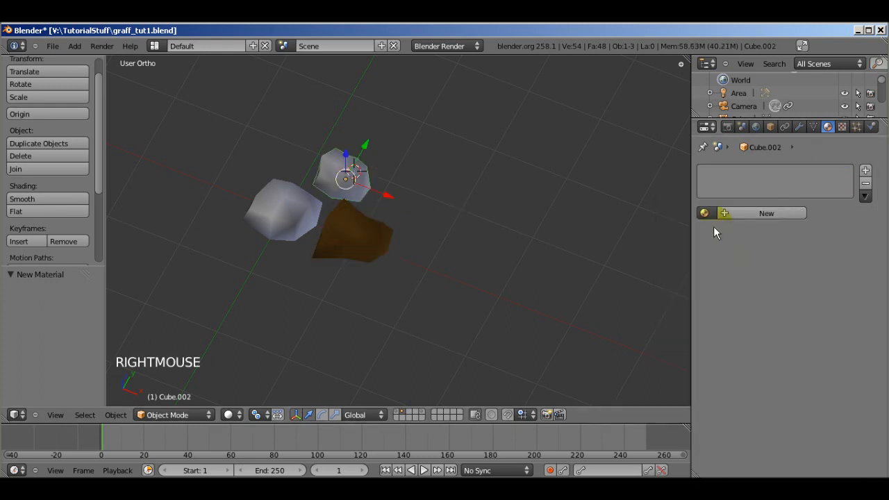
left_click(704, 214)
left_click(737, 245)
right_click(313, 207)
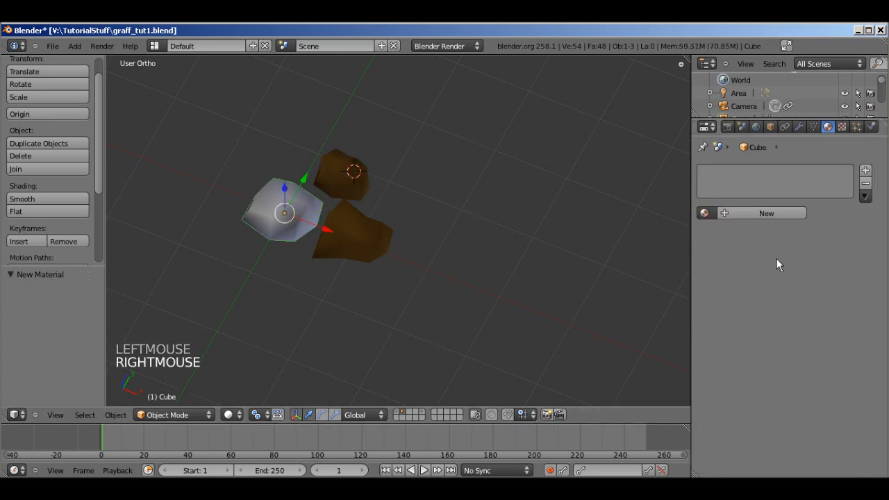
left_click(704, 214)
left_click(726, 242)
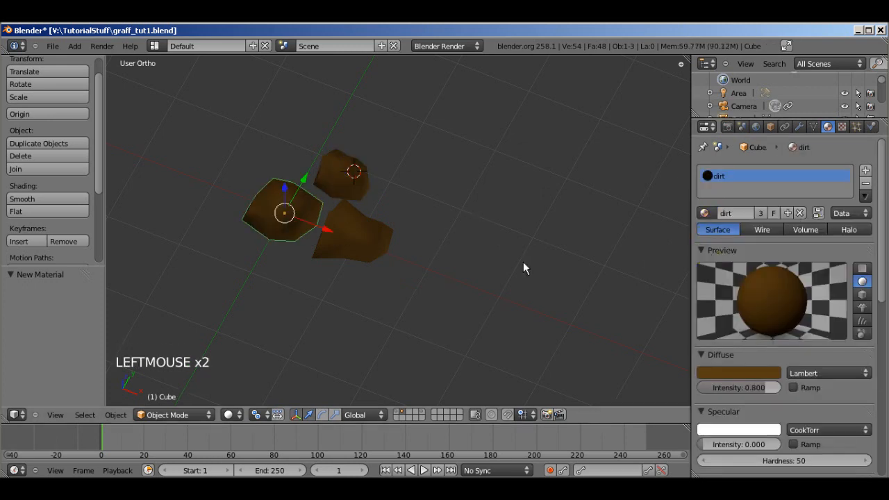
Deselect everything and save the scene over graff_tut1.blend.
key("a")
key("ctrl+s")
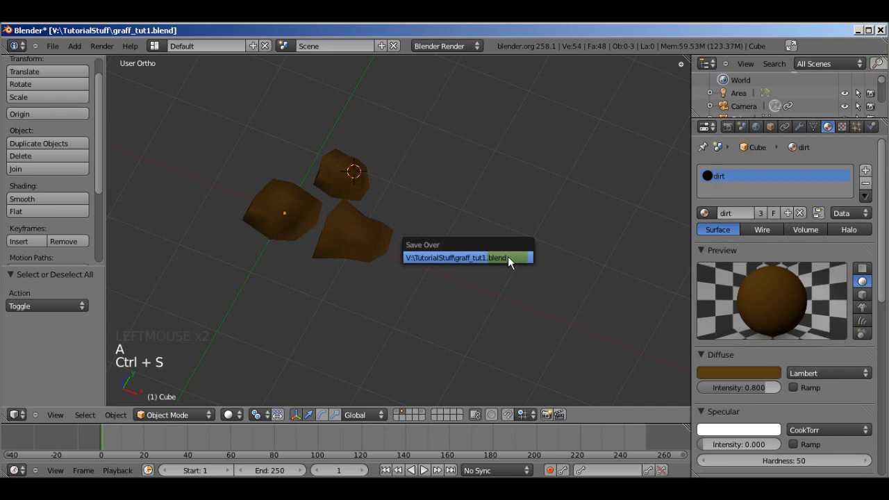
left_click(508, 257)
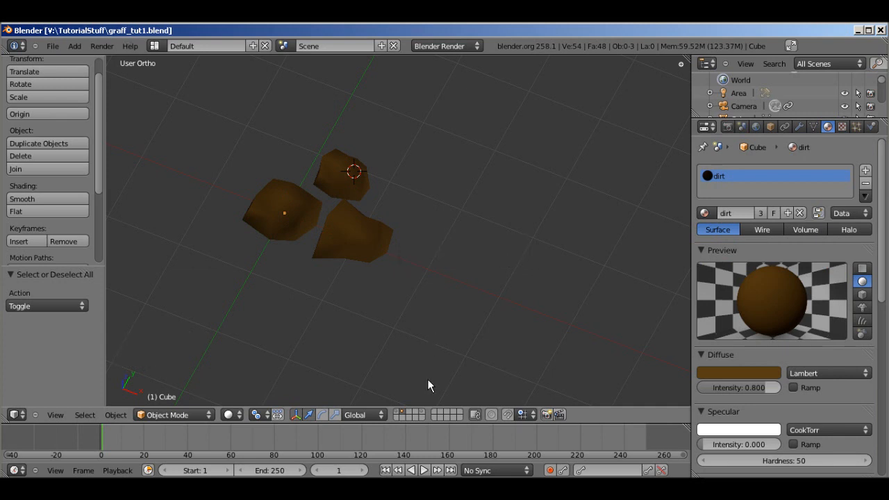
On the layer with the wall and ground, assign dirt as the Dupli Group for the long beam emitter's particles.
left_click(400, 413)
scroll(393, 347, "down", 6)
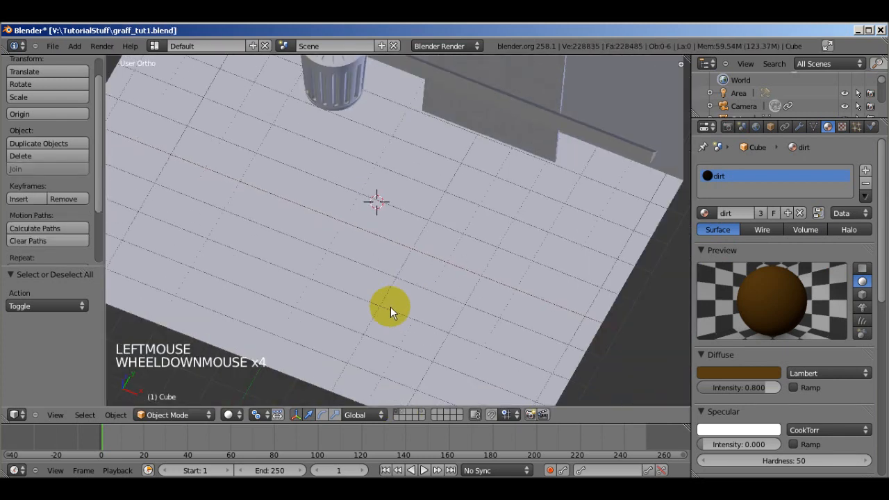
middle_click_drag(389, 299, 410, 255)
right_click(448, 131)
left_click(856, 126)
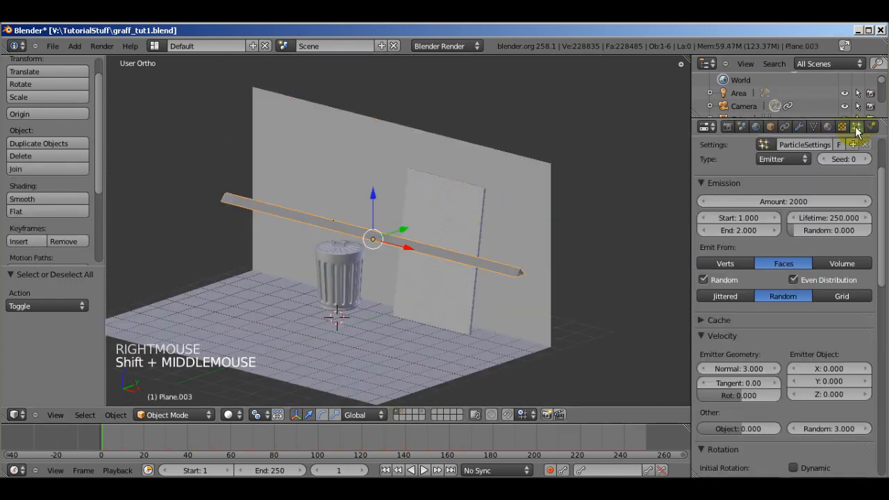
scroll(823, 318, "down", 2)
scroll(822, 320, "down", 8)
scroll(823, 319, "down", 8)
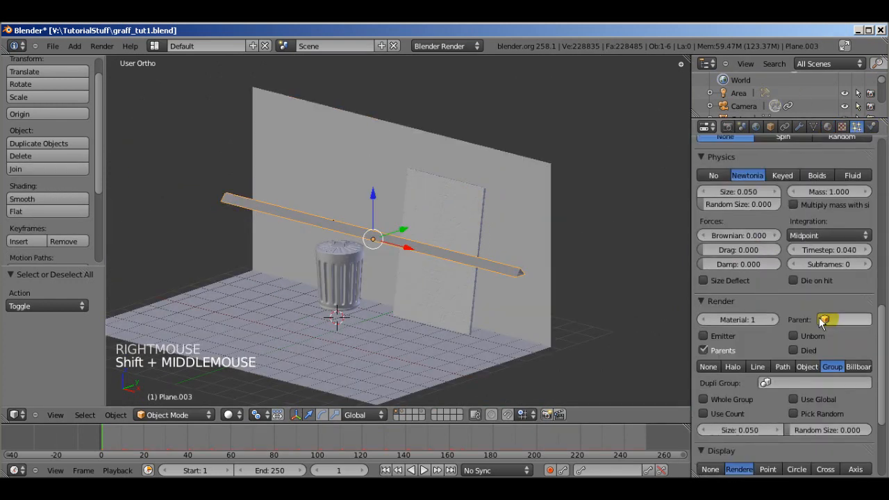
scroll(825, 294, "down", 3)
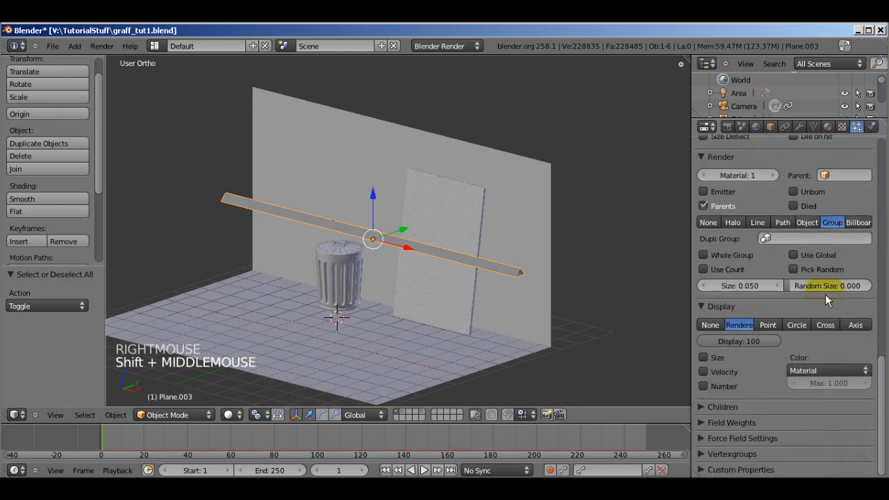
scroll(826, 294, "up", 4)
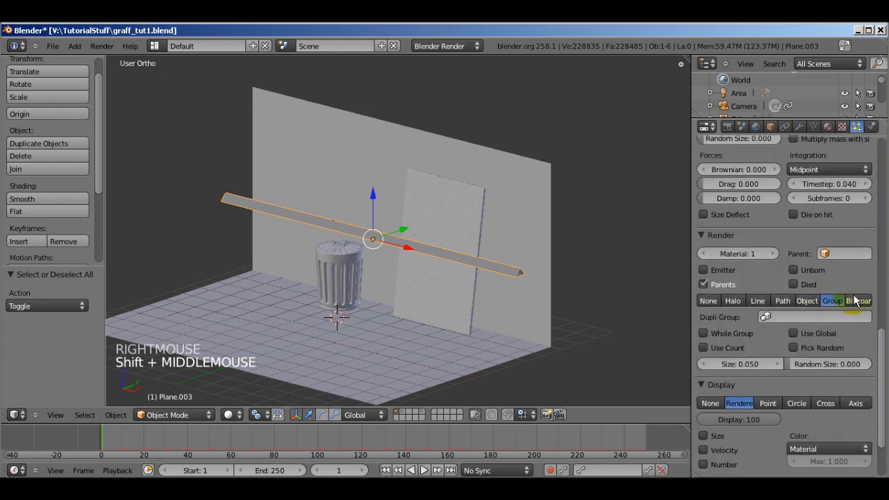
left_click(804, 318)
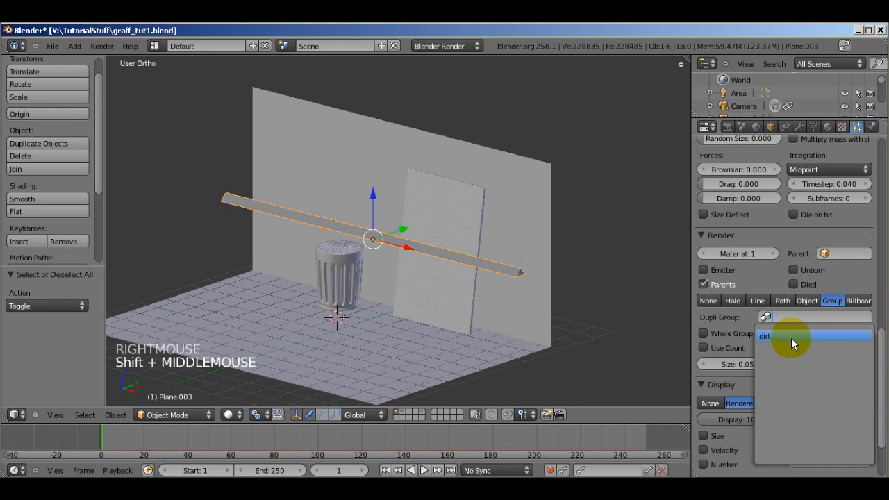
left_click(803, 341)
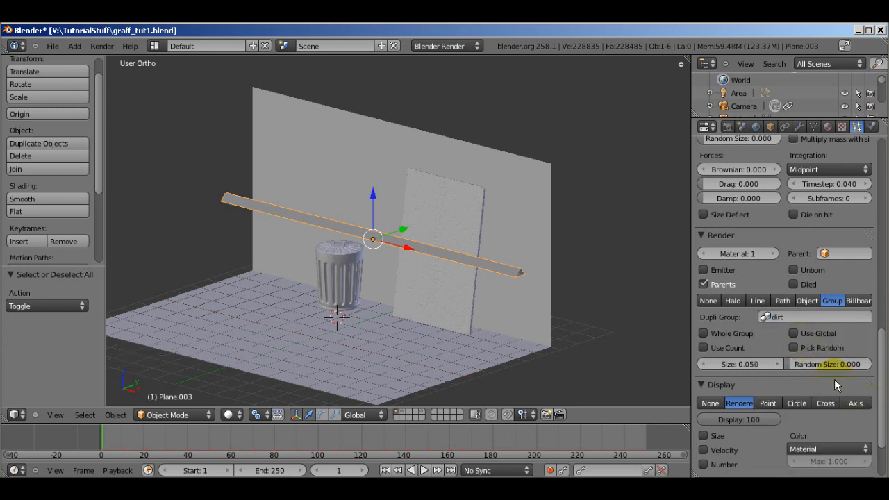
Turn on Pick Random for the dirt particles, leave Use Count off, and set Random Size to 1.000.
left_click(794, 349)
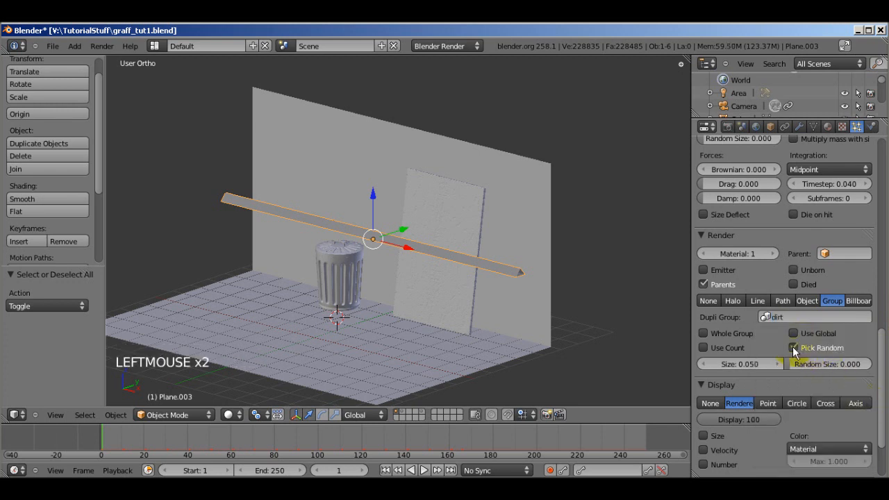
left_click(704, 348)
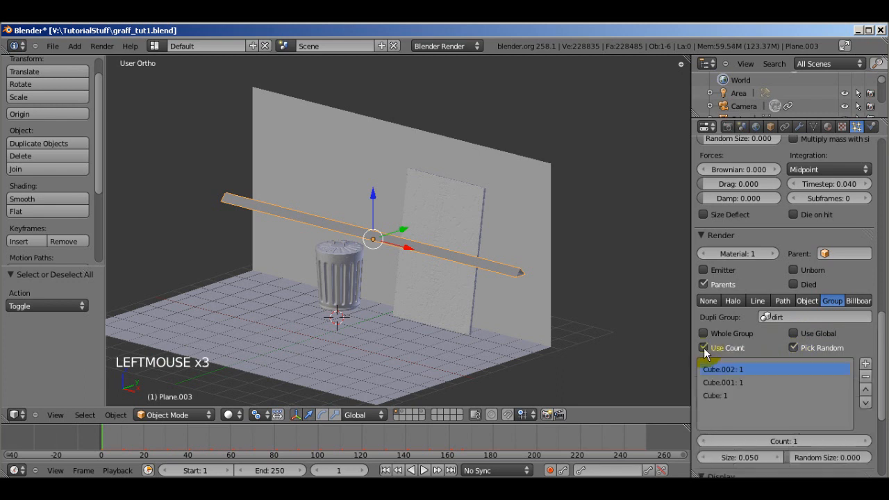
left_click(704, 348)
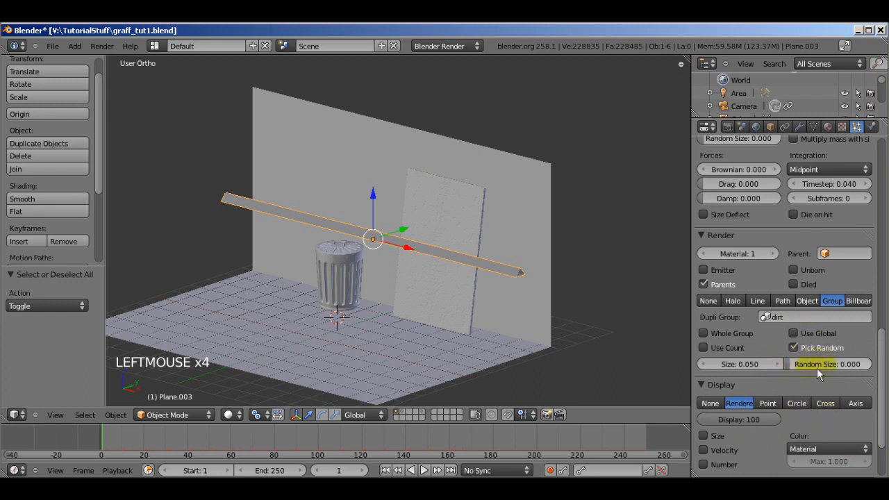
left_click_drag(808, 365, 858, 365)
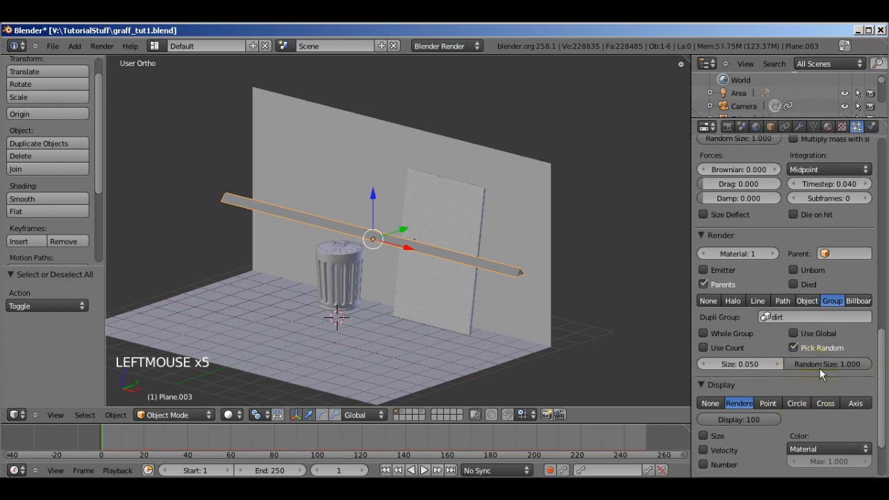
Play the animation to check how the dirt particles fall onto the ground, and stop it.
key("alt+a")
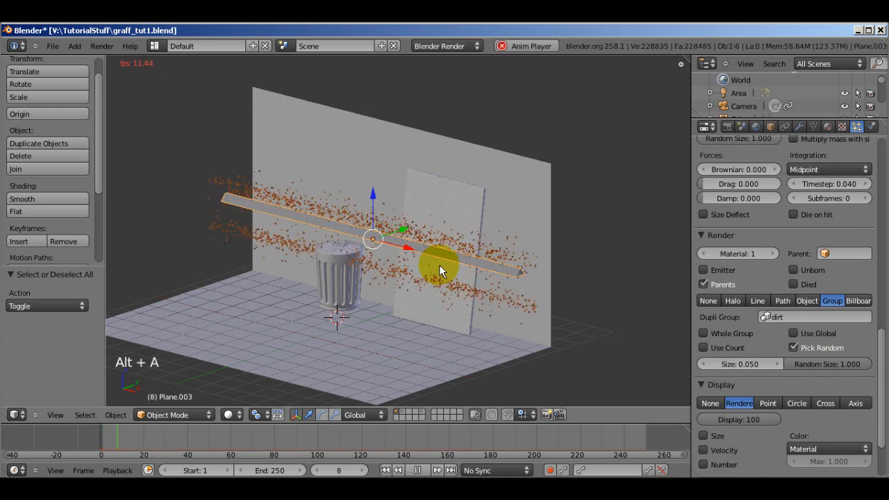
scroll(444, 278, "up", 3)
middle_click_drag(450, 288, 446, 241, "shift")
middle_click_drag(480, 337, 494, 236, "shift")
scroll(493, 253, "up", 3)
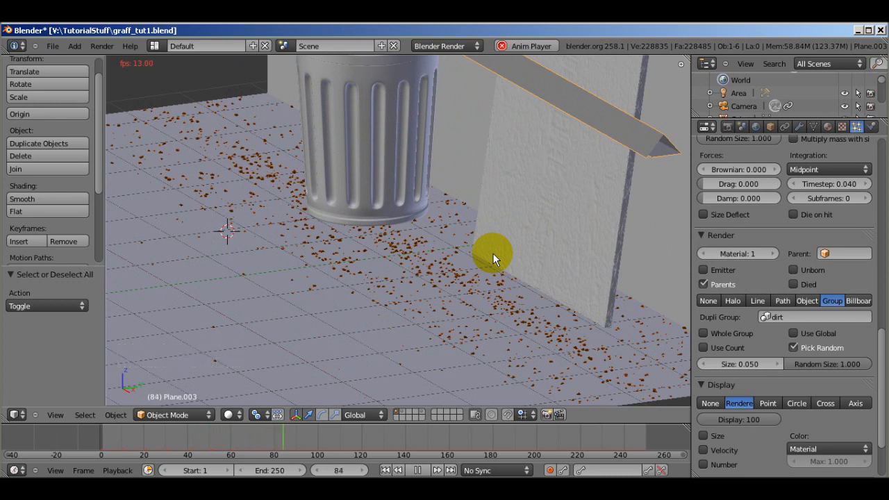
key("Escape")
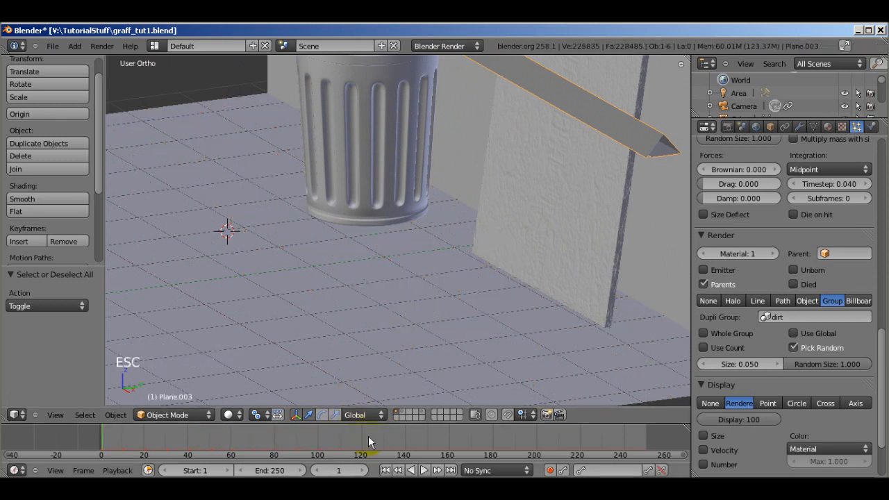
Go to frame 101 and inspect the settled dirt around the trash can through the camera with nothing selected.
left_click(321, 437)
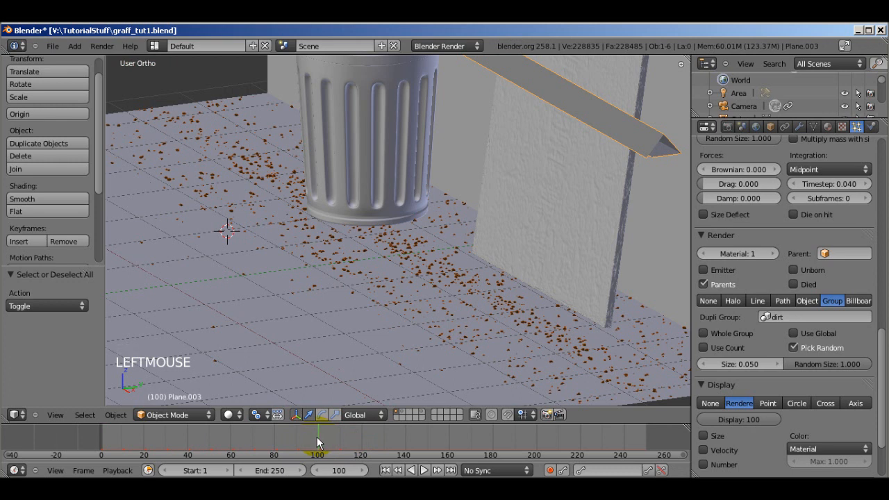
left_click(319, 437)
middle_click_drag(427, 233, 450, 257)
scroll(450, 257, "up", 8)
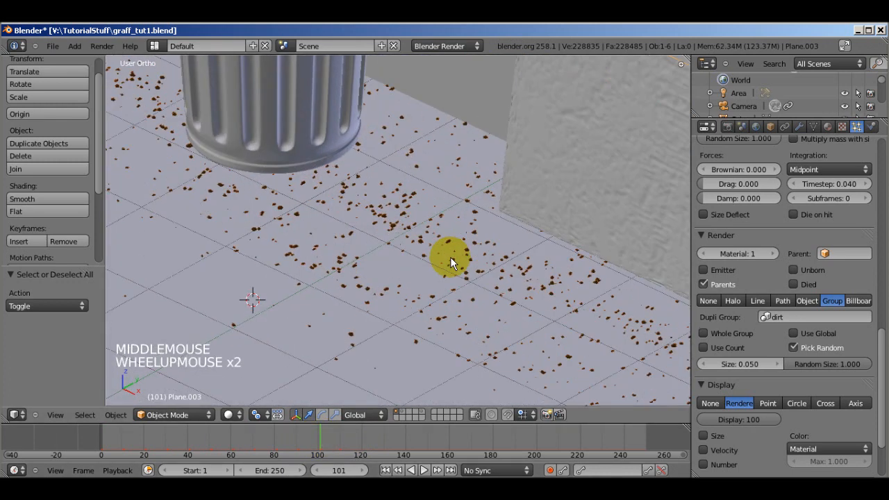
middle_click_drag(462, 316, 541, 324)
key("KP_0")
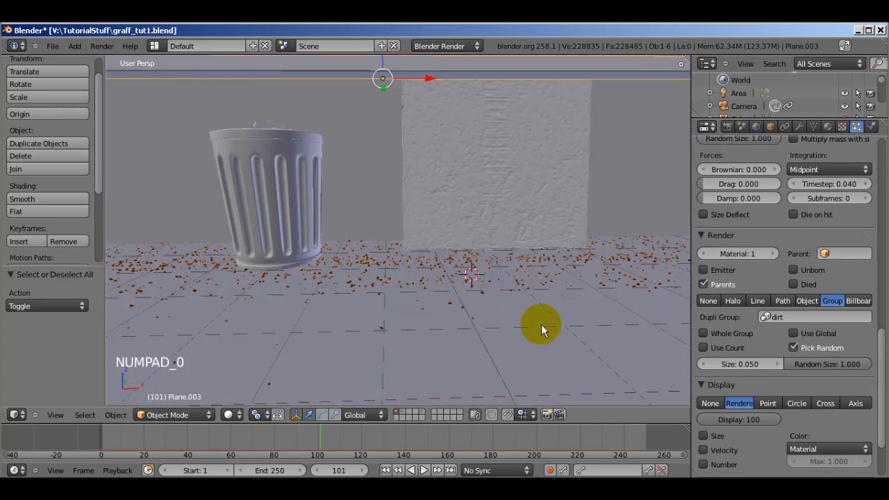
scroll(539, 326, "up", 3)
key("a")
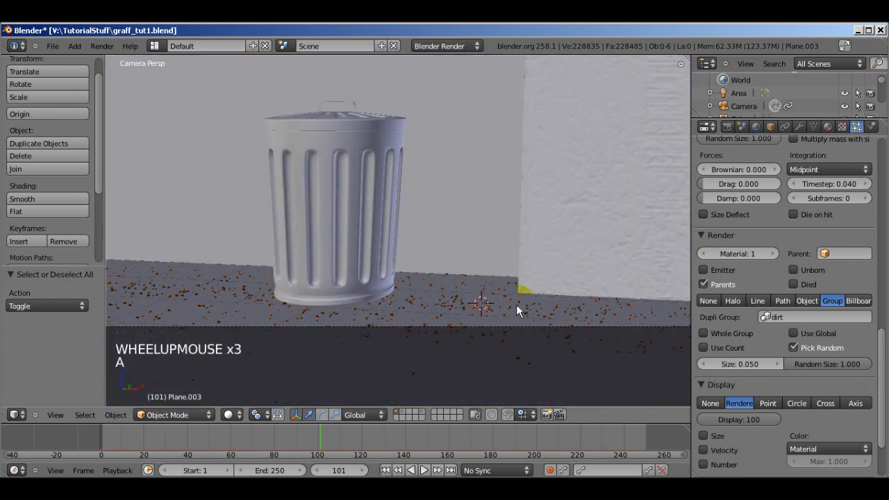
scroll(515, 307, "up", 2)
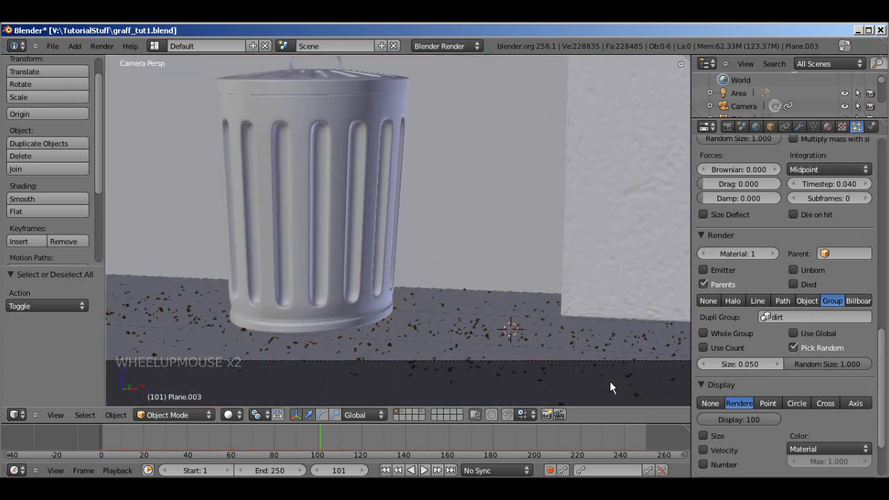
Set the dirt particles' render size to 0.052.
left_click(777, 364)
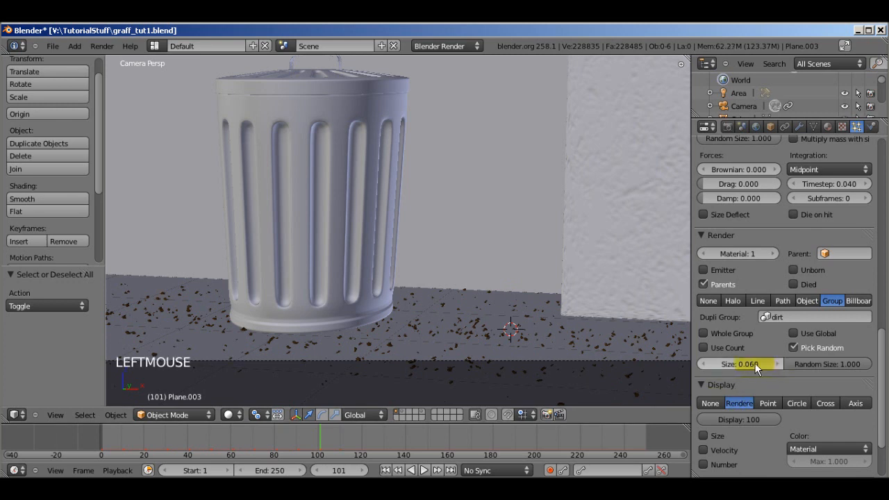
left_click(750, 365)
type(".05")
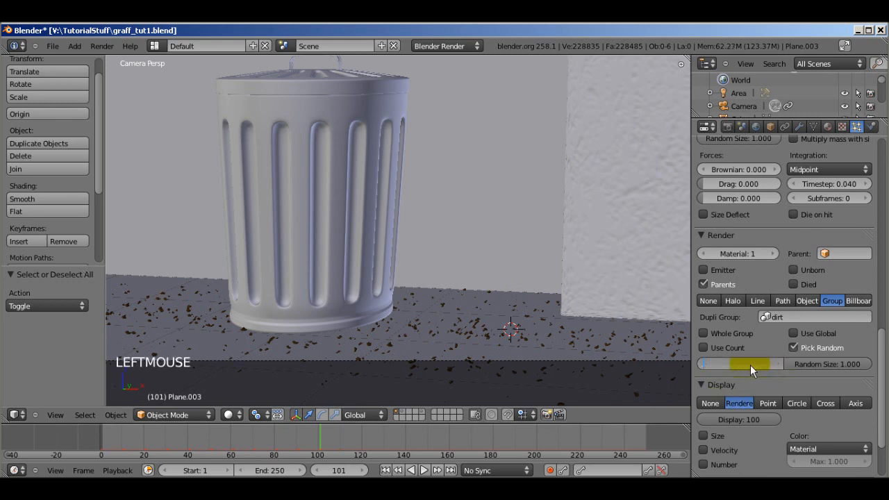
type("2")
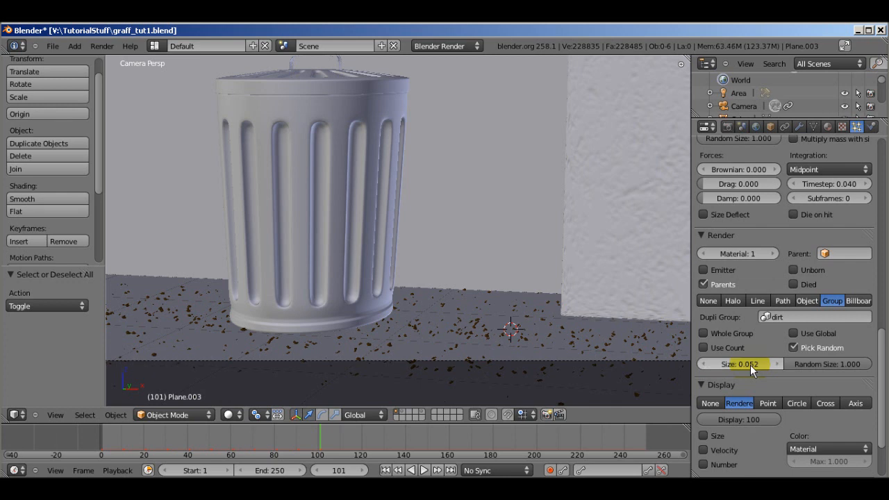
key("Return")
key("a")
key("a")
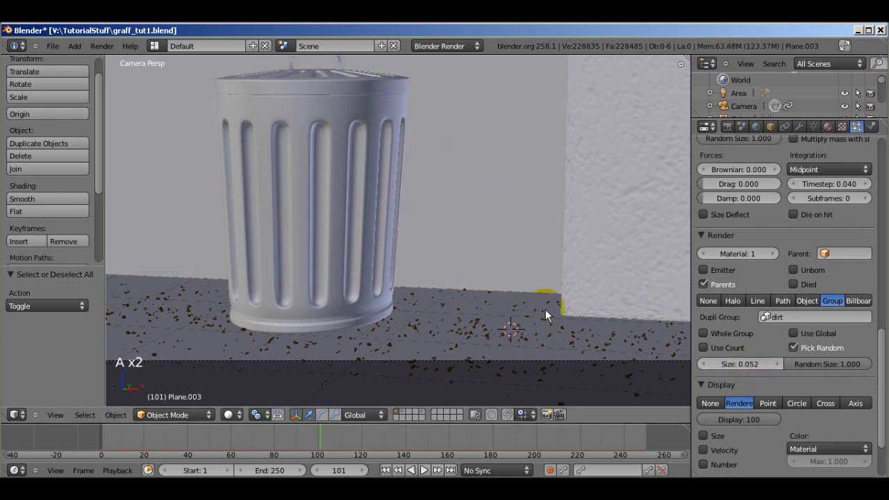
Check the scattered dirt within the full camera frame.
scroll(550, 247, "down", 4)
middle_click_drag(549, 247, 518, 265, "shift")
scroll(514, 277, "down", 2)
scroll(514, 278, "down", 1)
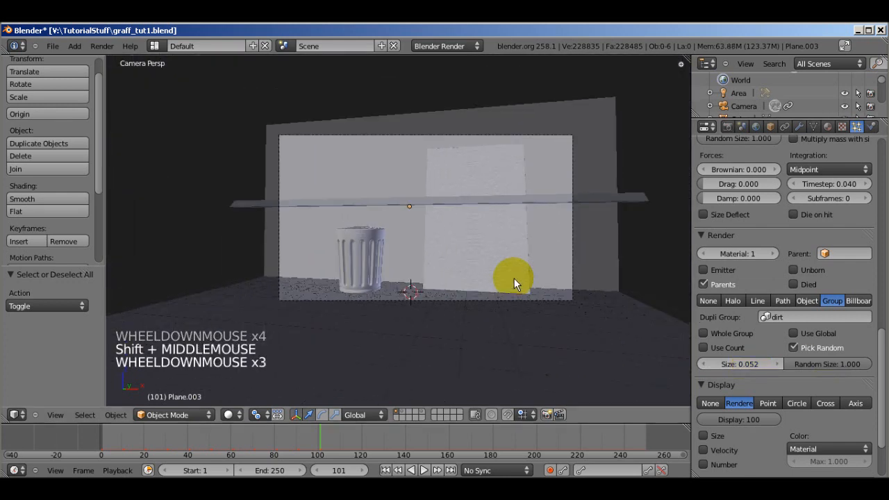
Save the scene over graff_tut1.blend and try a render of frame 101 through the camera.
key("ctrl+s")
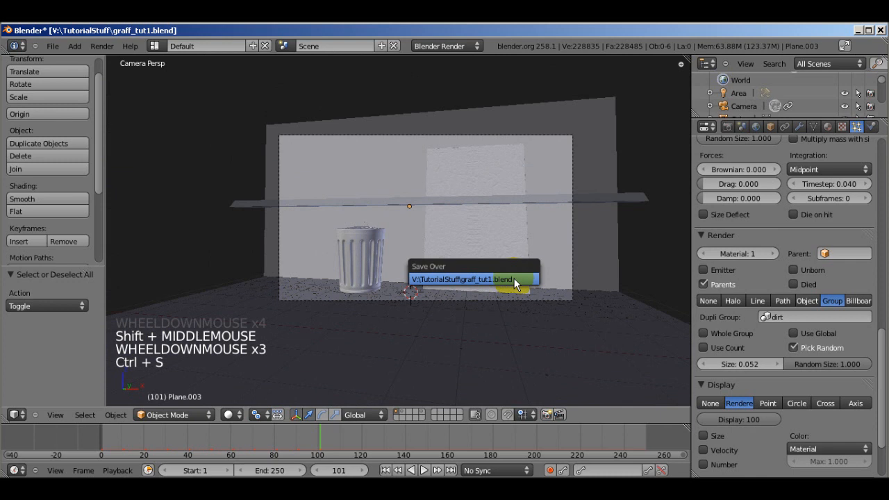
left_click(514, 278)
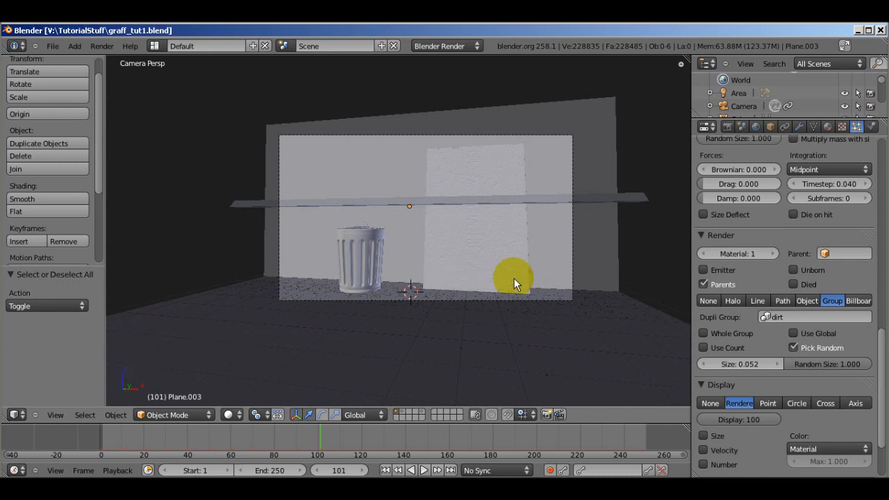
key("F12")
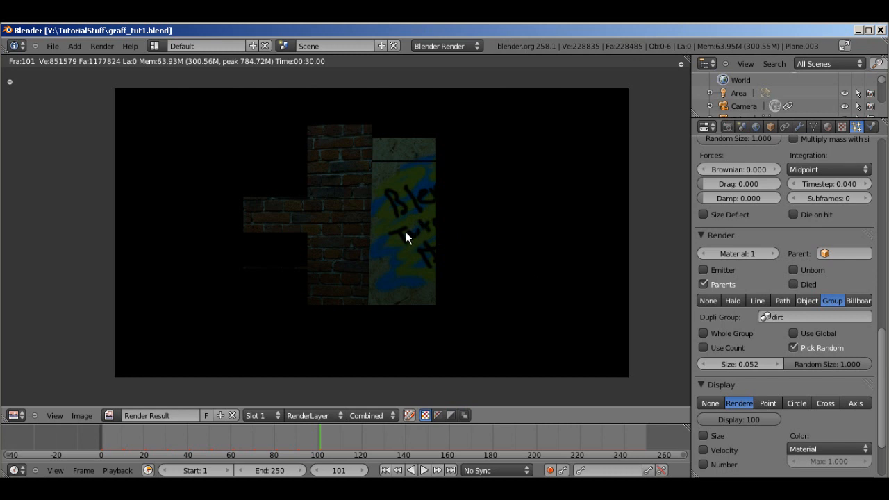
key("Escape")
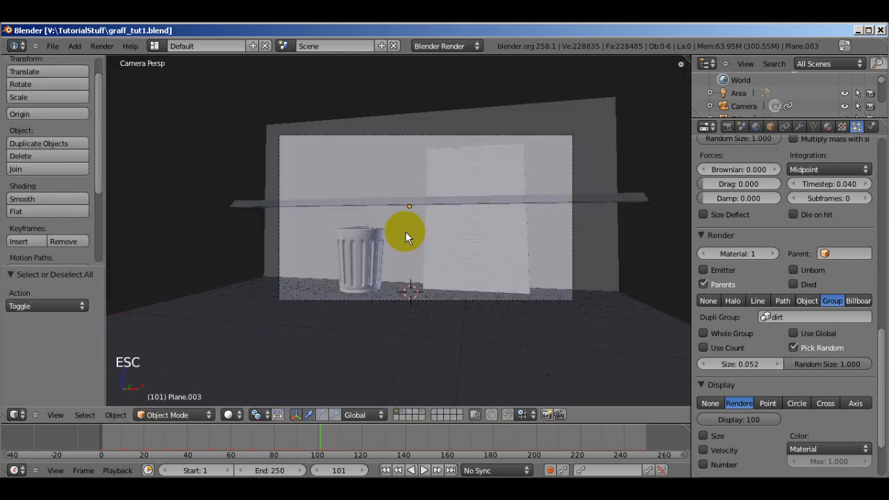
Show the layer holding the lamps as well, and render frame 101 after saving over graff_tut1.blend.
left_click(422, 412, "shift")
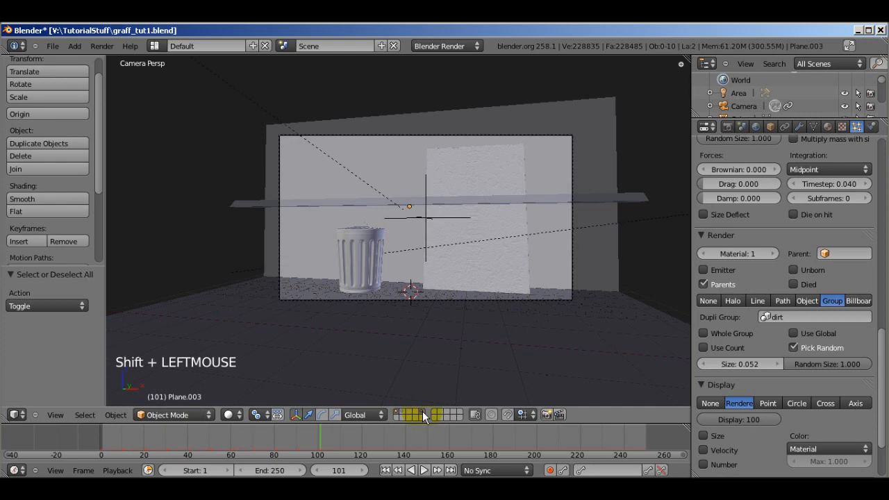
key("ctrl+s")
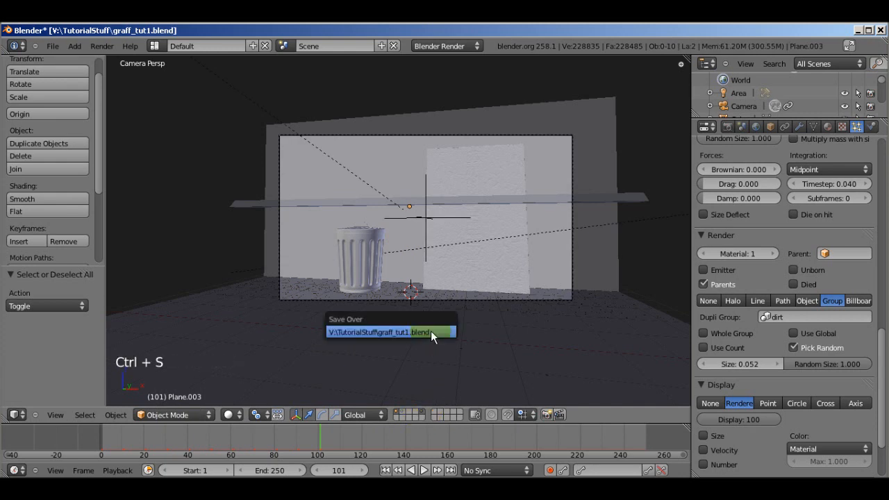
left_click(431, 332)
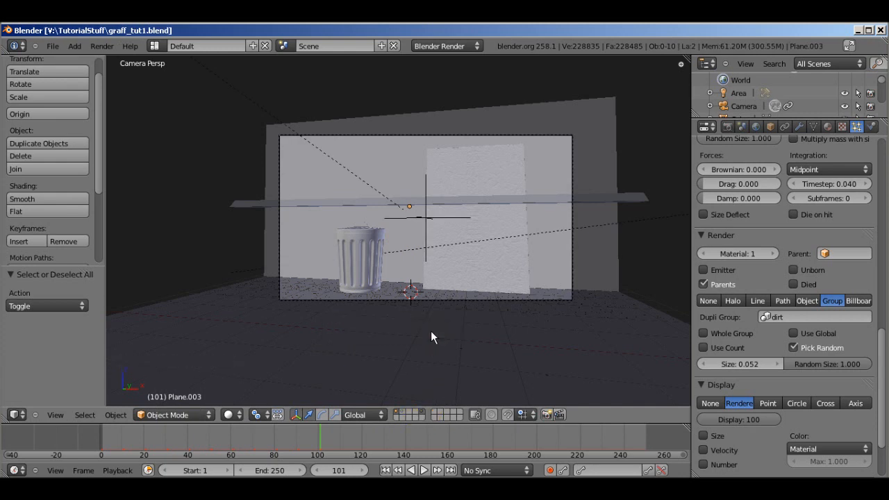
key("F12")
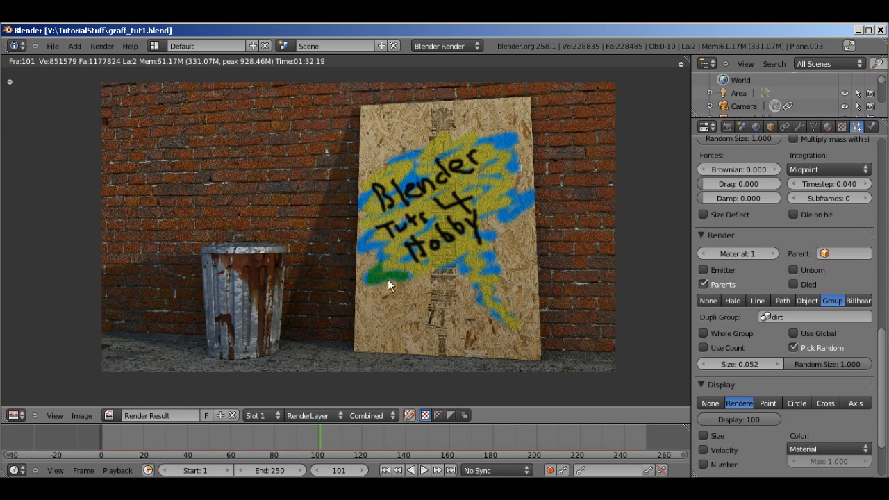
Examine the rendered dirt on the ground by the board and trash can up close, and the whole image.
scroll(387, 280, "up", 5)
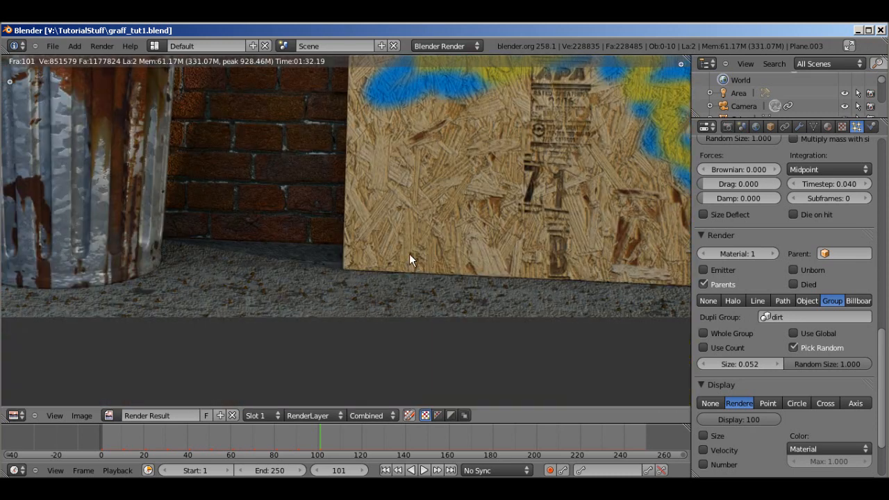
middle_click_drag(562, 329, 336, 300)
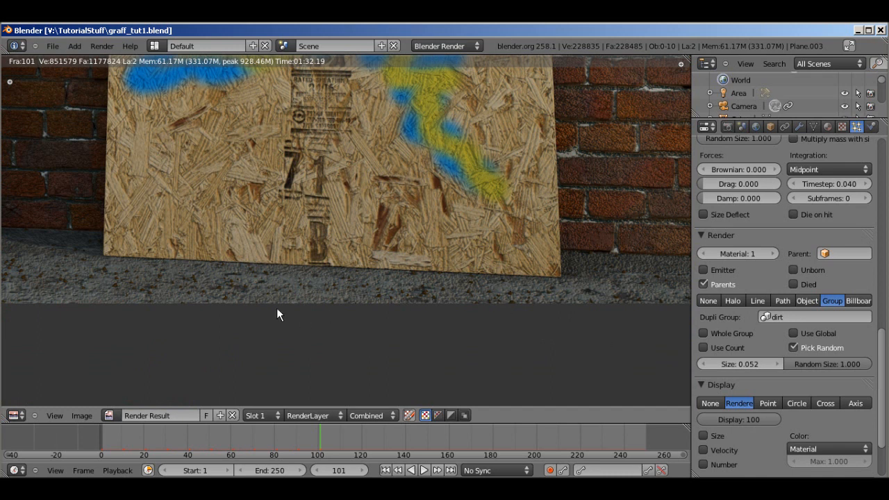
middle_click_drag(200, 310, 506, 296)
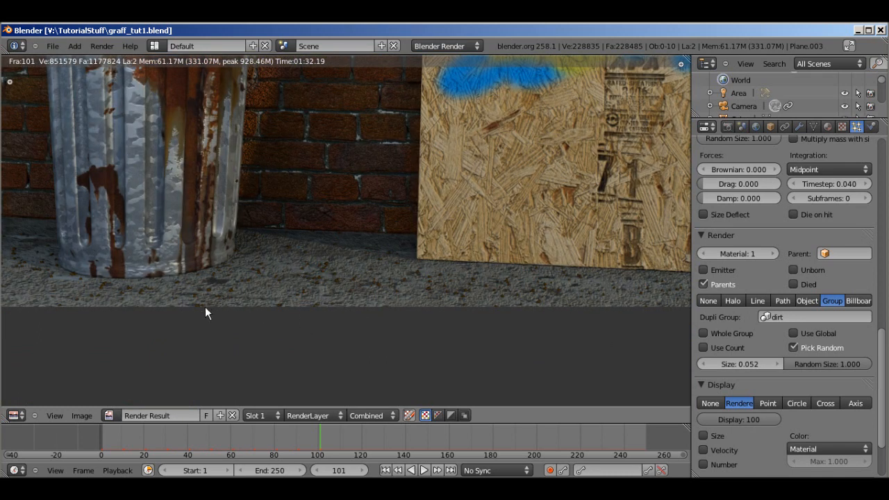
middle_click_drag(251, 311, 425, 315)
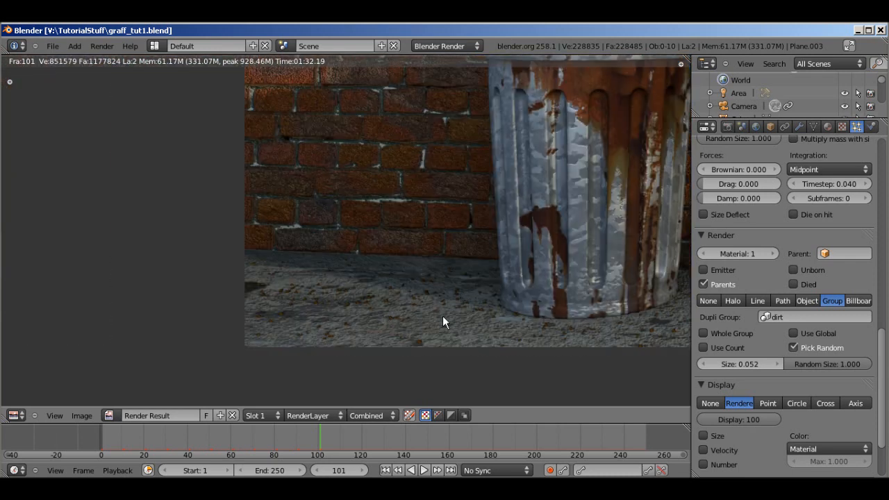
middle_click_drag(580, 271, 234, 232)
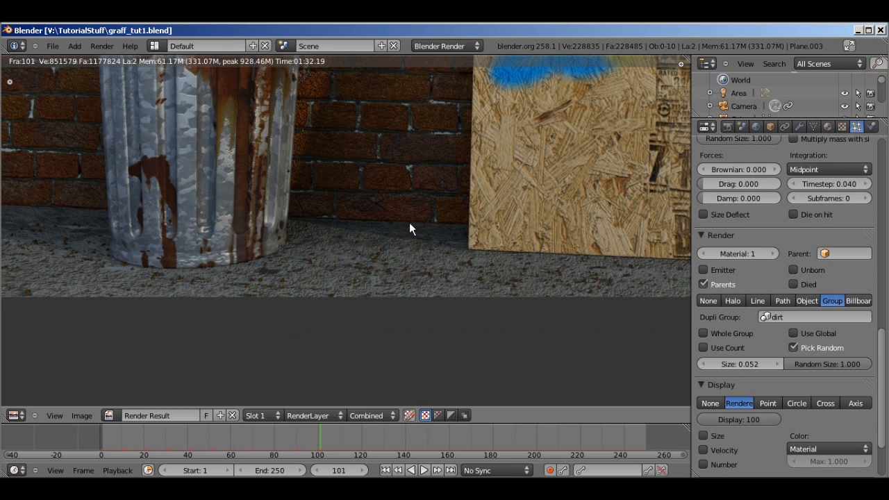
scroll(330, 209, "down", 4)
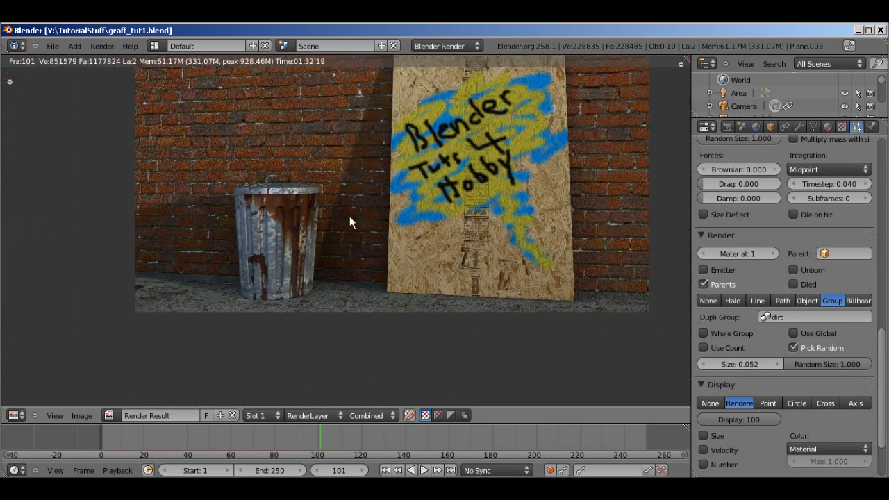
middle_click_drag(349, 217, 328, 253)
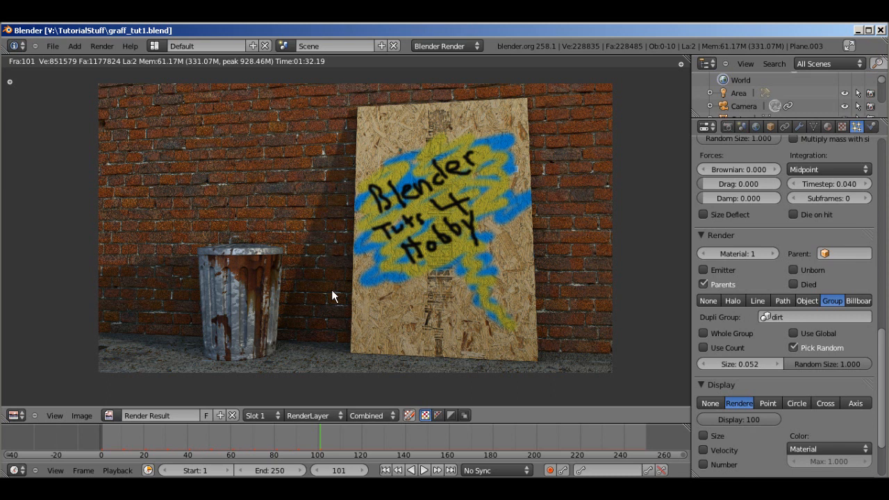
scroll(330, 295, "up", 1)
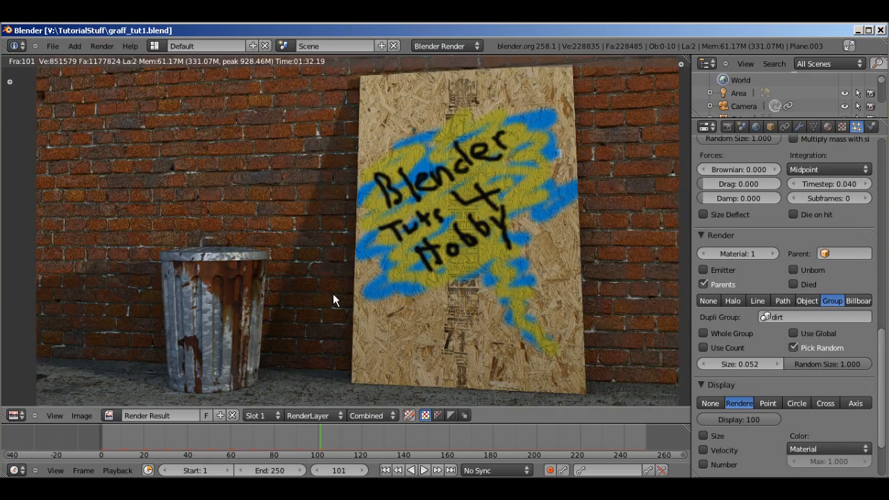
scroll(372, 284, "down", 1)
middle_click_drag(412, 266, 393, 272)
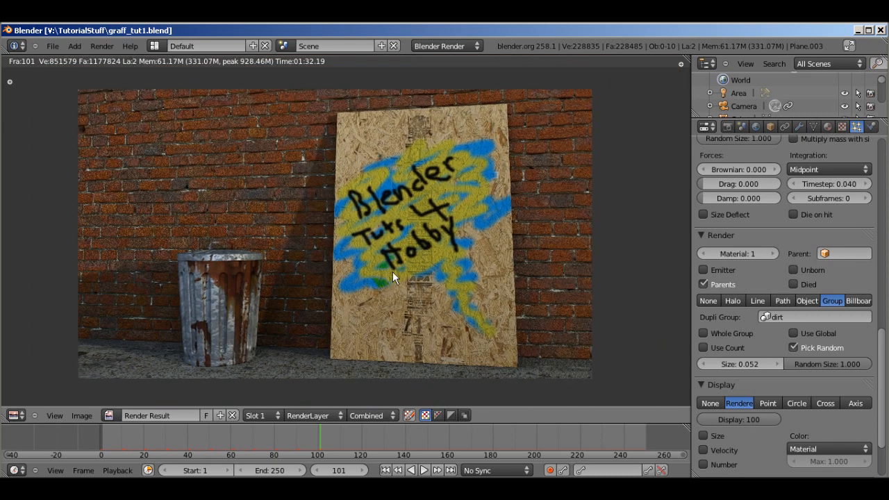